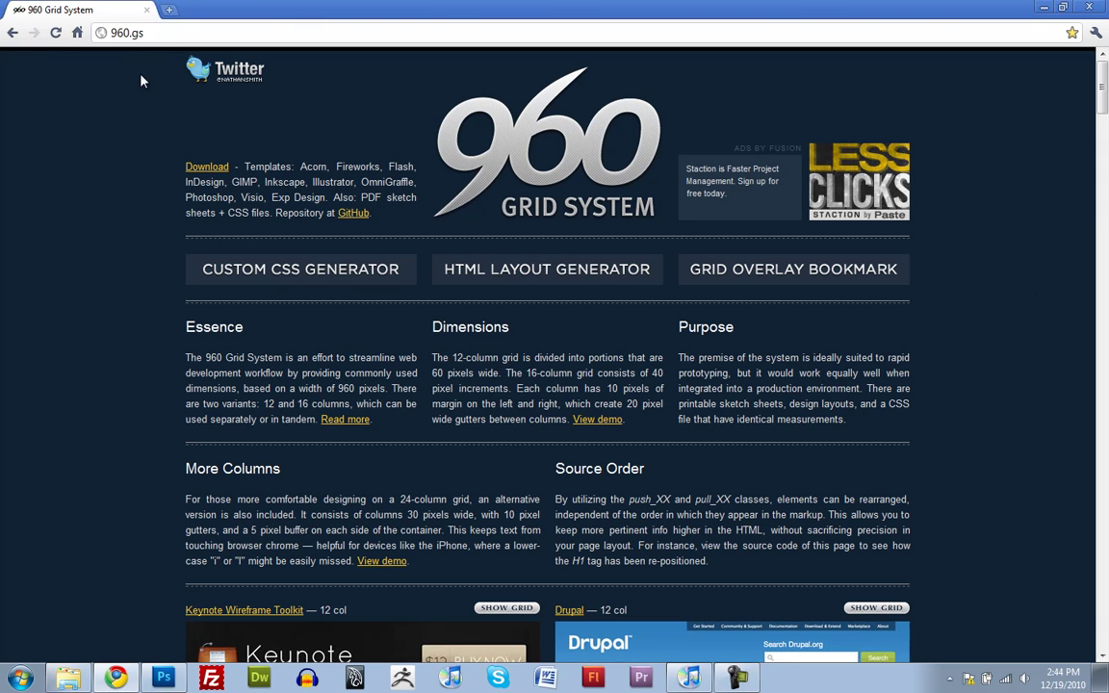
# Step: Scroll down the 960.gs page to the Keynote Wireframe Toolkit example
pyautogui.click(128, 33)
pyautogui.click(167, 36)
pyautogui.scroll(-3, 973, 354)
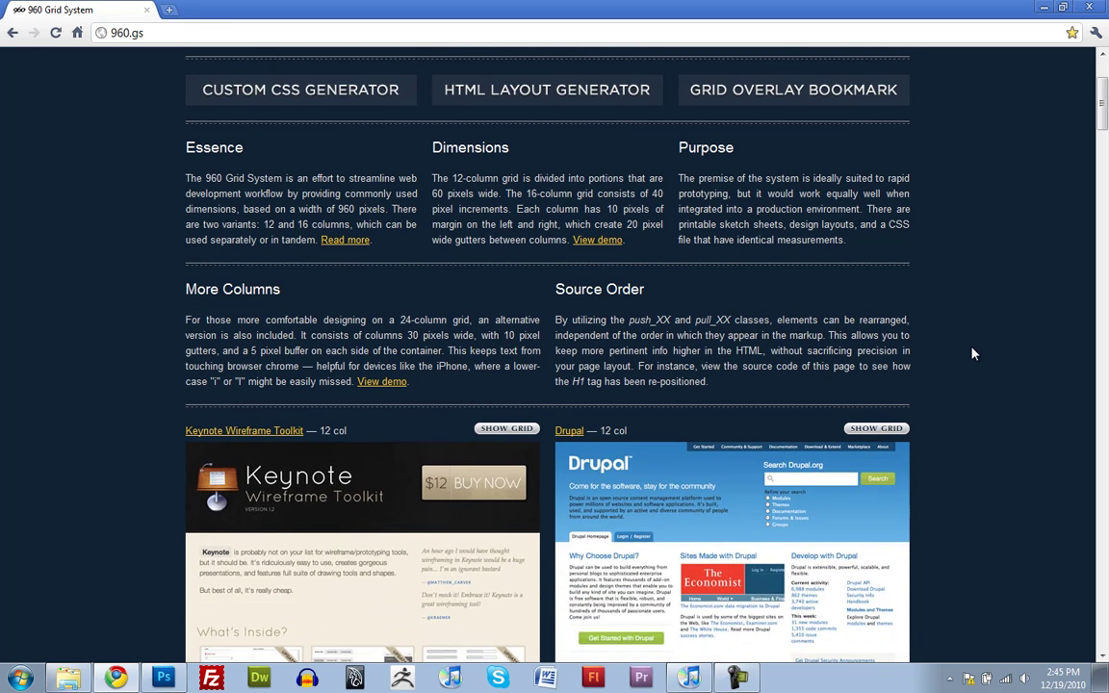
pyautogui.scroll(-2, 972, 354)
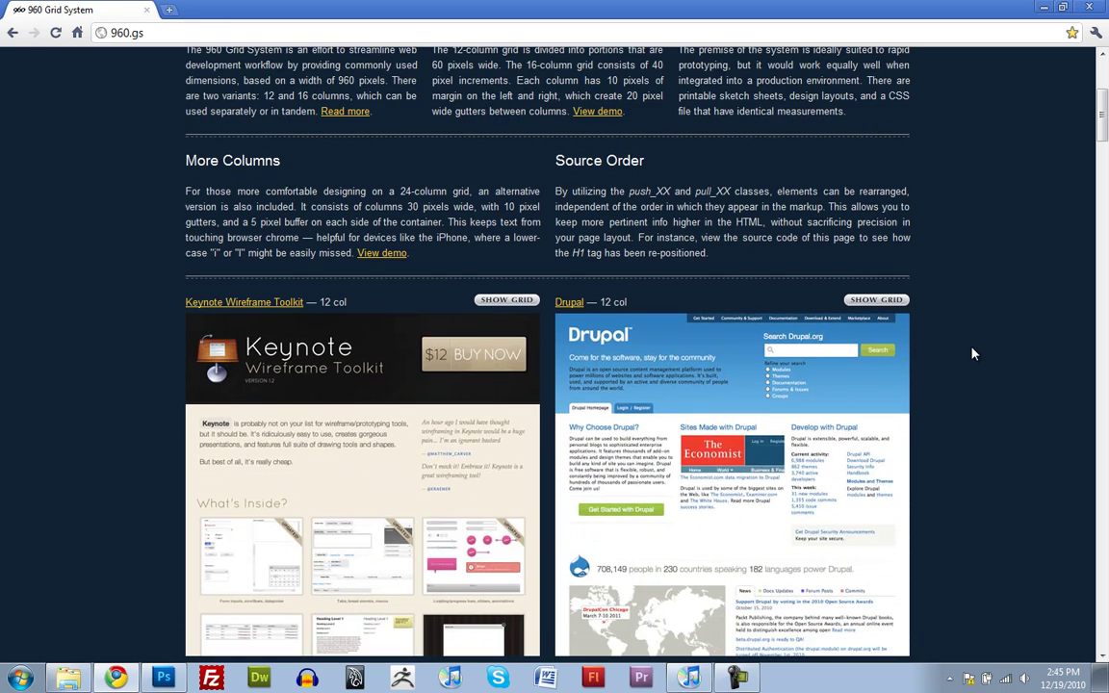
pyautogui.scroll(-1, 972, 355)
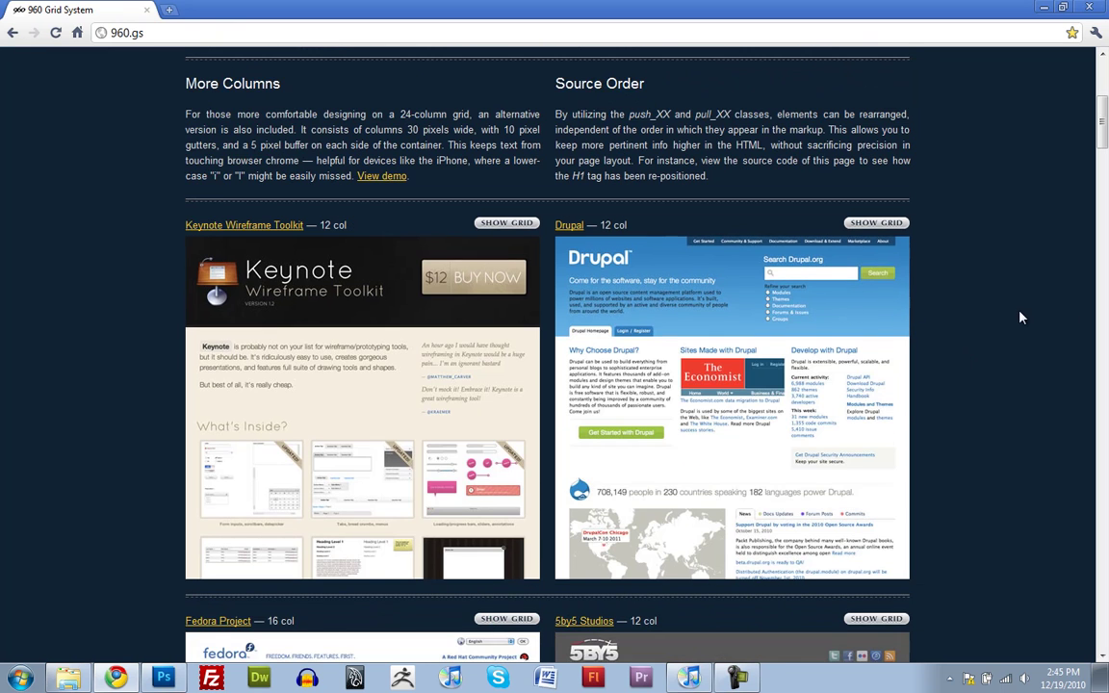
pyautogui.scroll(-1, 1022, 317)
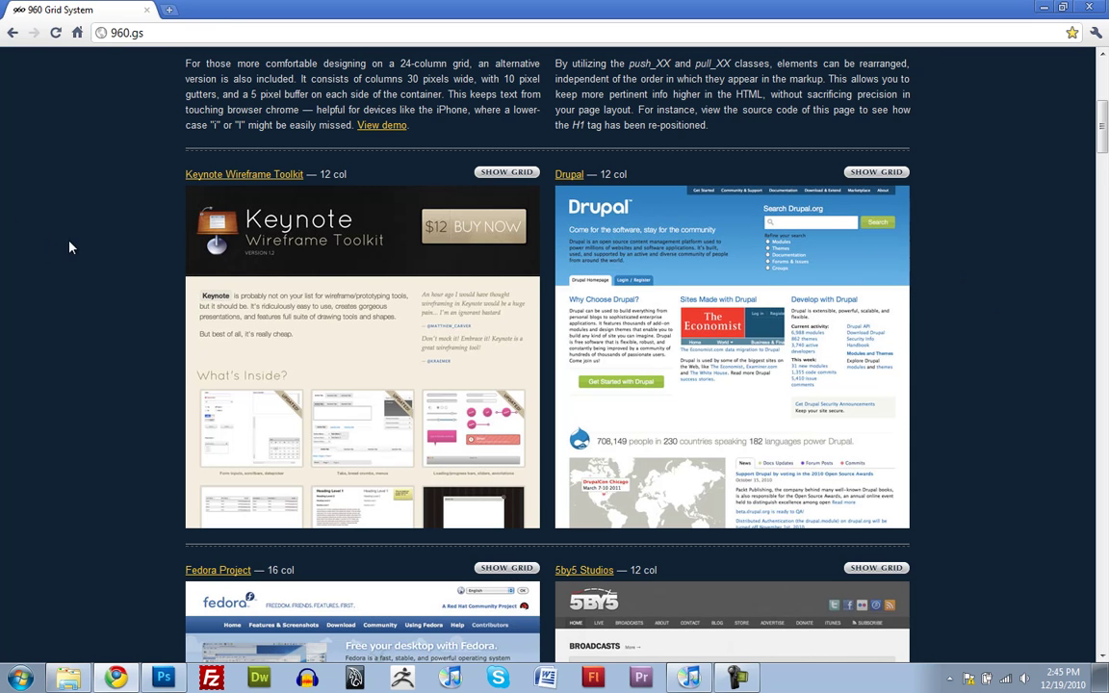
pyautogui.scroll(-5, 625, 379)
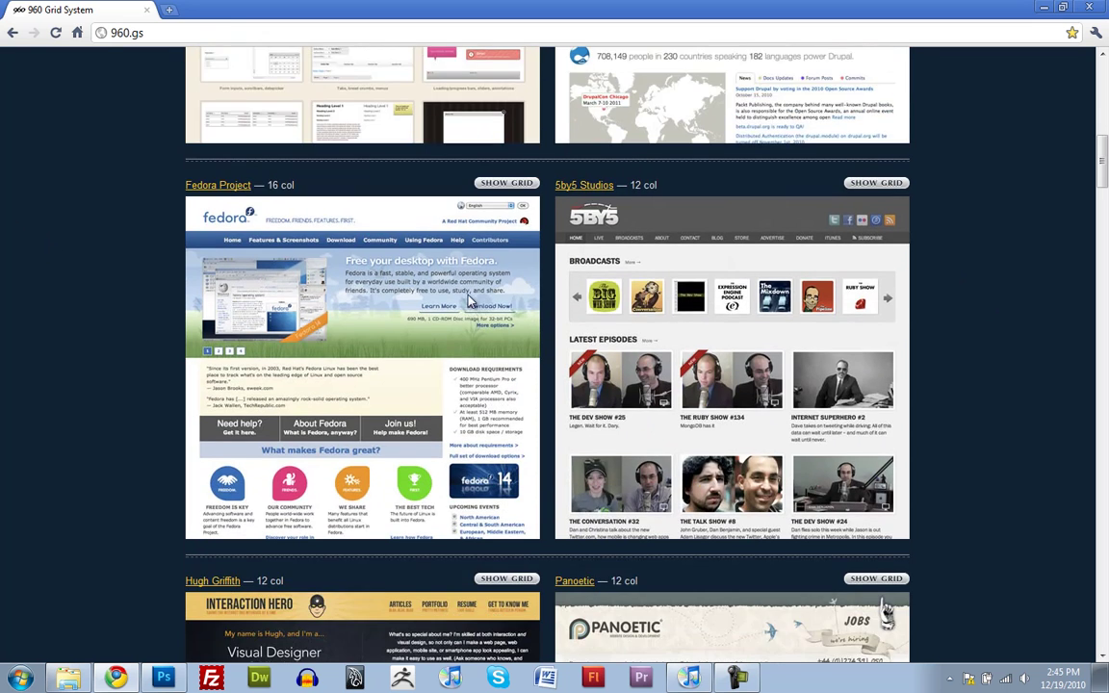
pyautogui.scroll(-4, 431, 324)
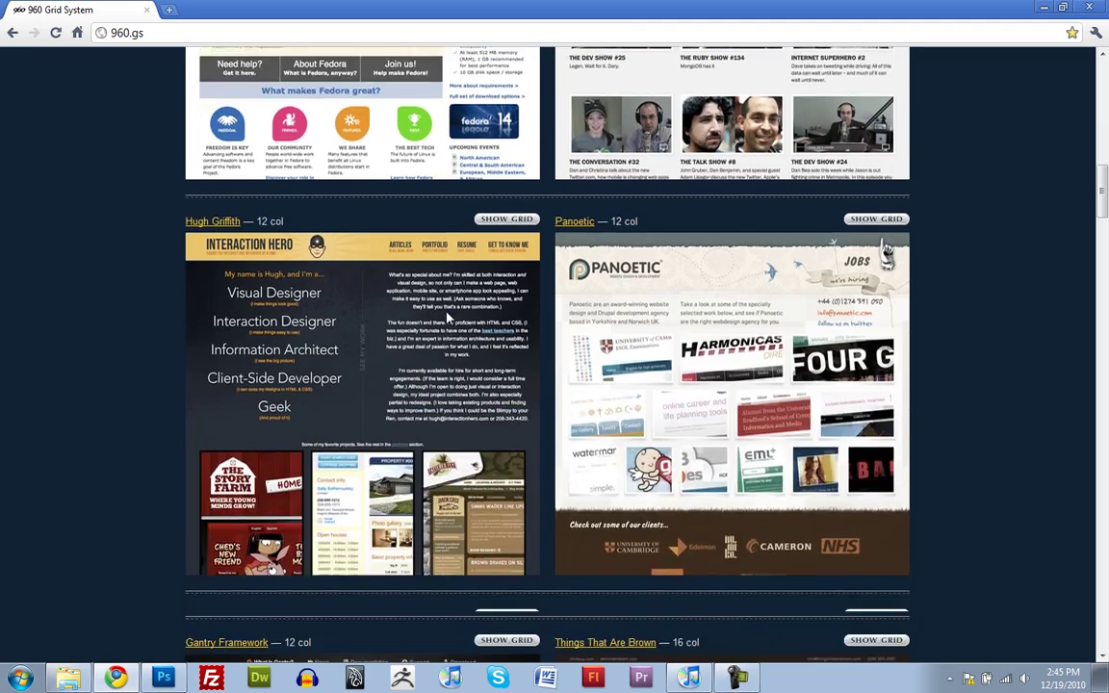
pyautogui.scroll(9, 448, 318)
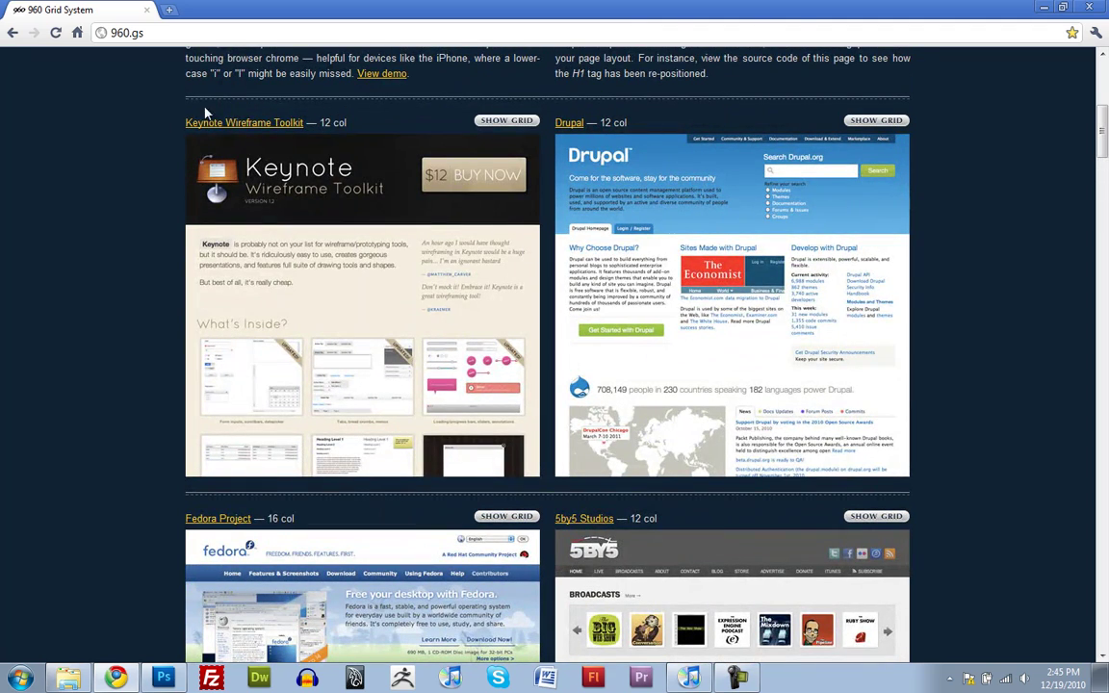
# Step: Overlay the column grid on the Keynote Wireframe Toolkit and Hugh Griffith screenshots
pyautogui.click(510, 125)
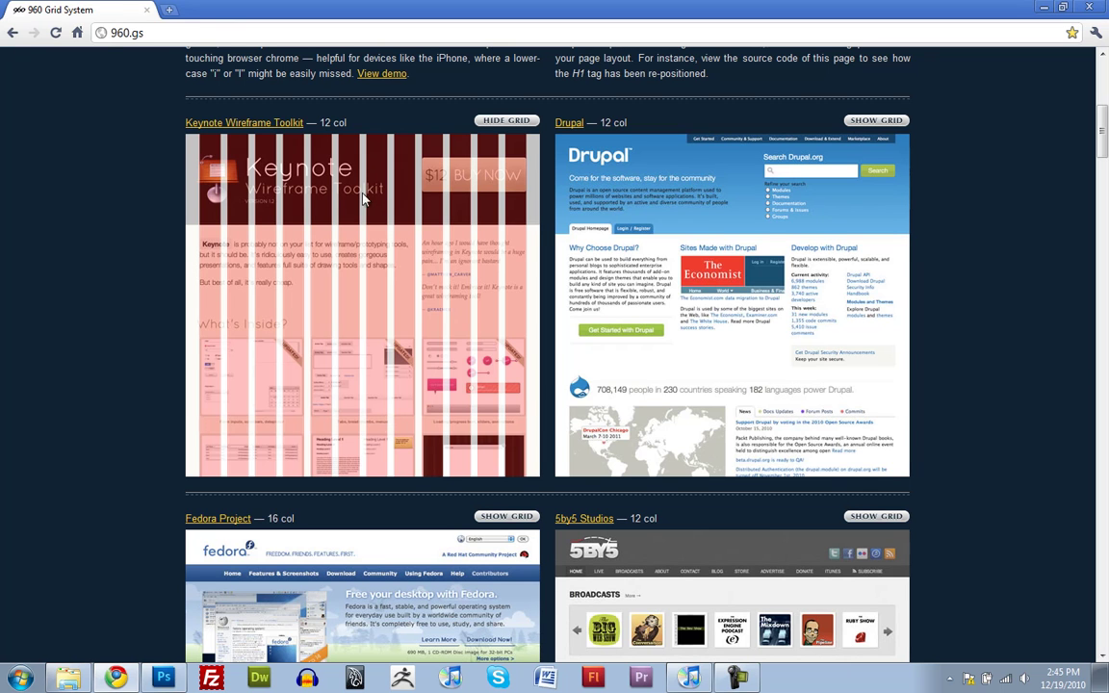
pyautogui.scroll(-3, 438, 283)
pyautogui.scroll(-10, 435, 286)
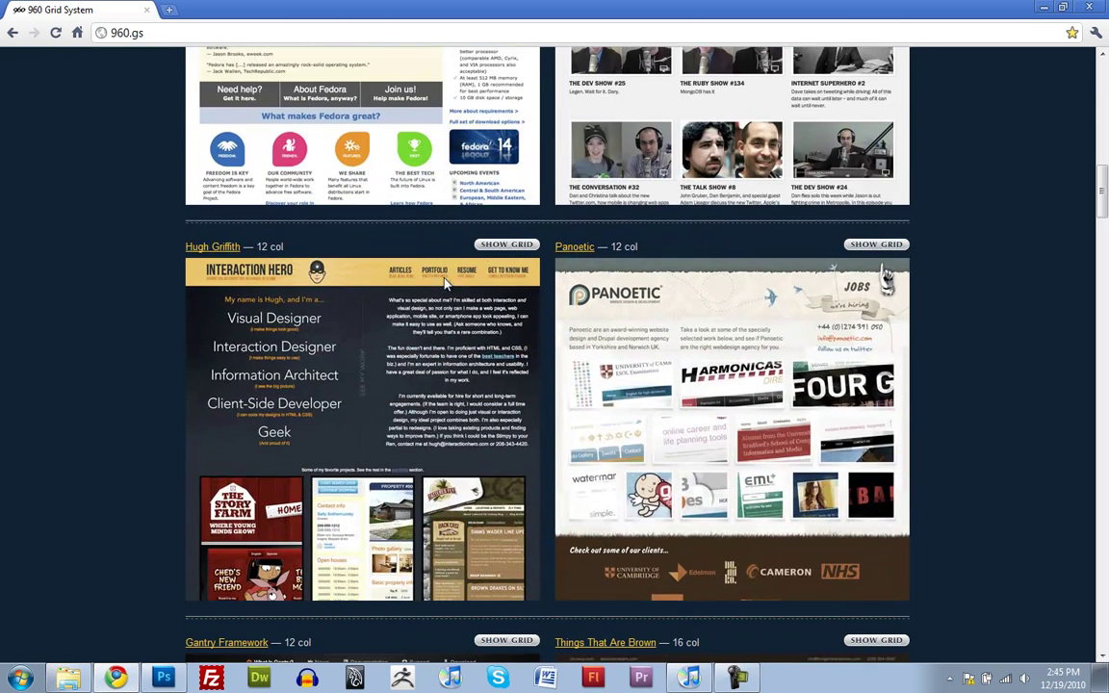
pyautogui.click(513, 248)
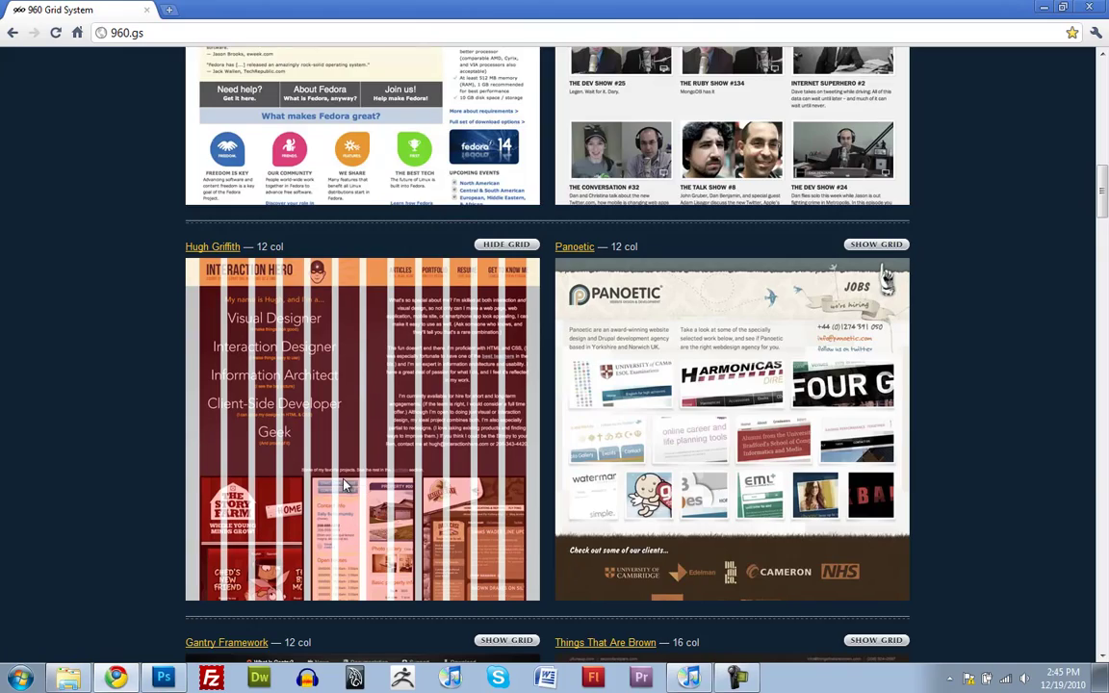
# Step: Toggle the Tapbots grid overlay on and off, then scroll back up the page
pyautogui.scroll(-5, 325, 481)
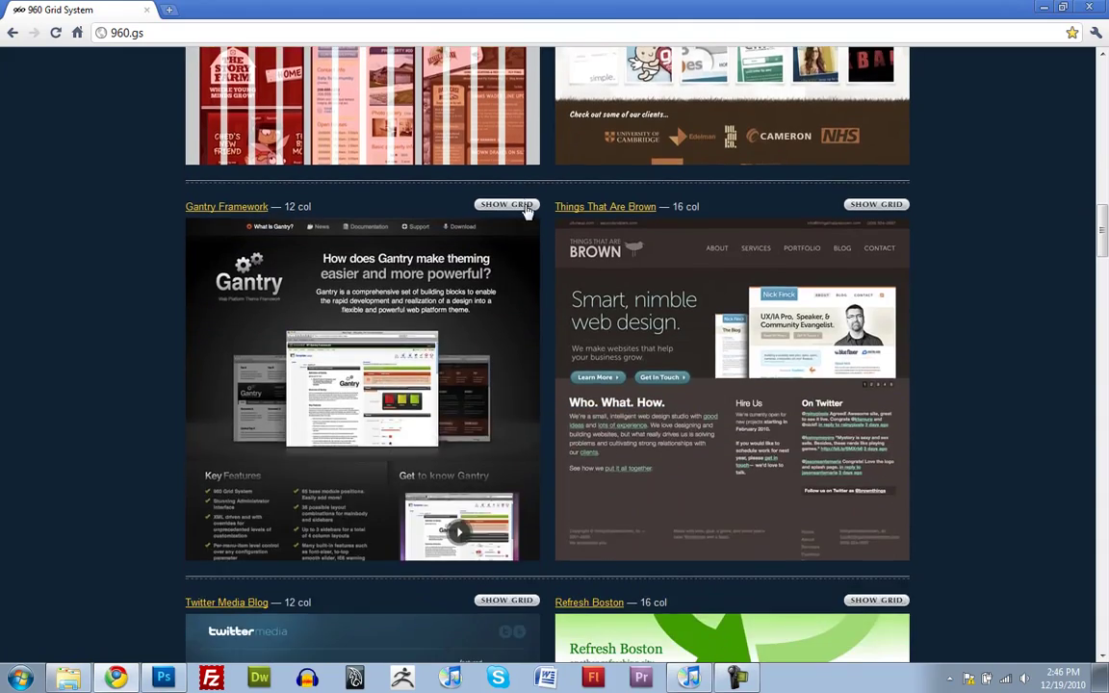
pyautogui.scroll(-20, 526, 231)
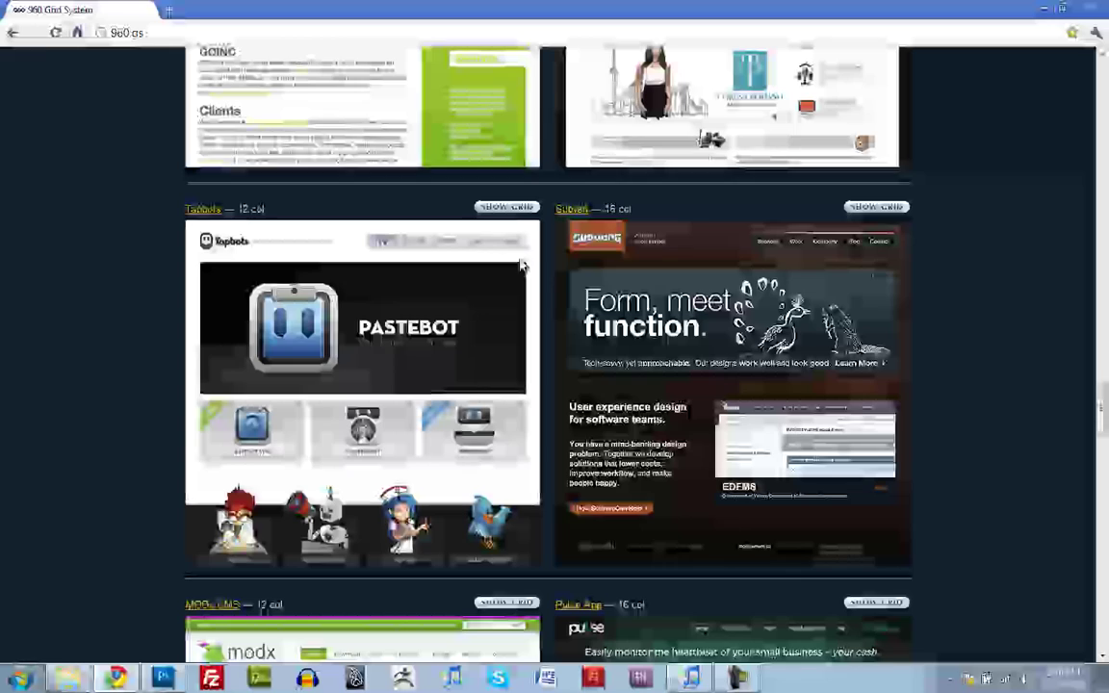
pyautogui.click(507, 208)
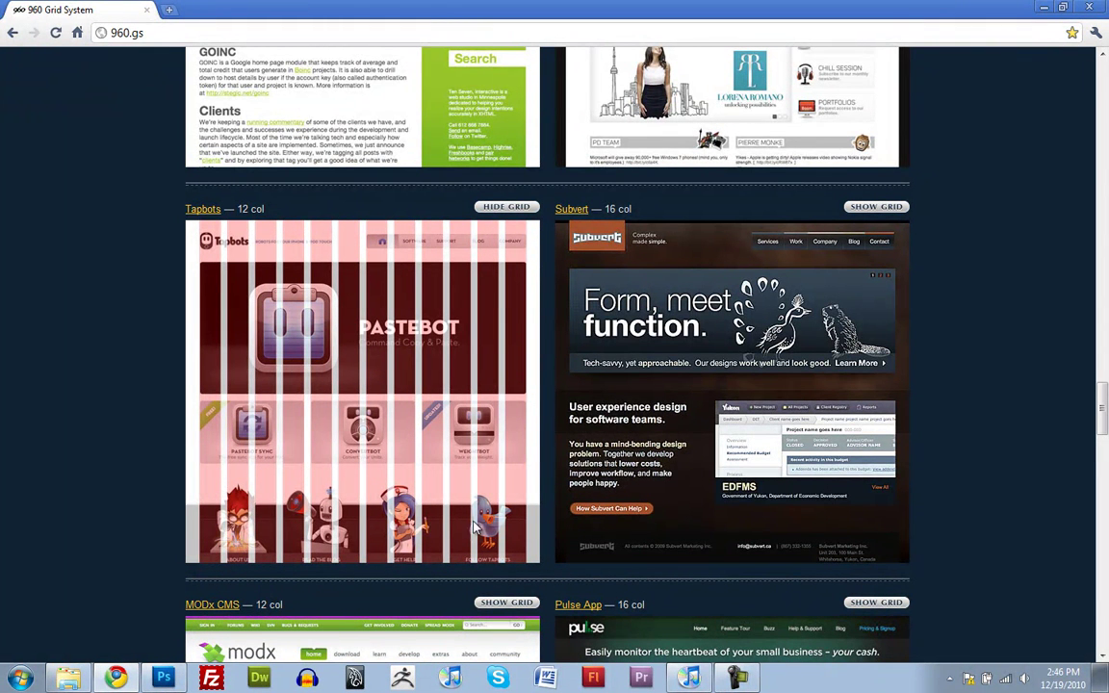
pyautogui.scroll(-3, 482, 486)
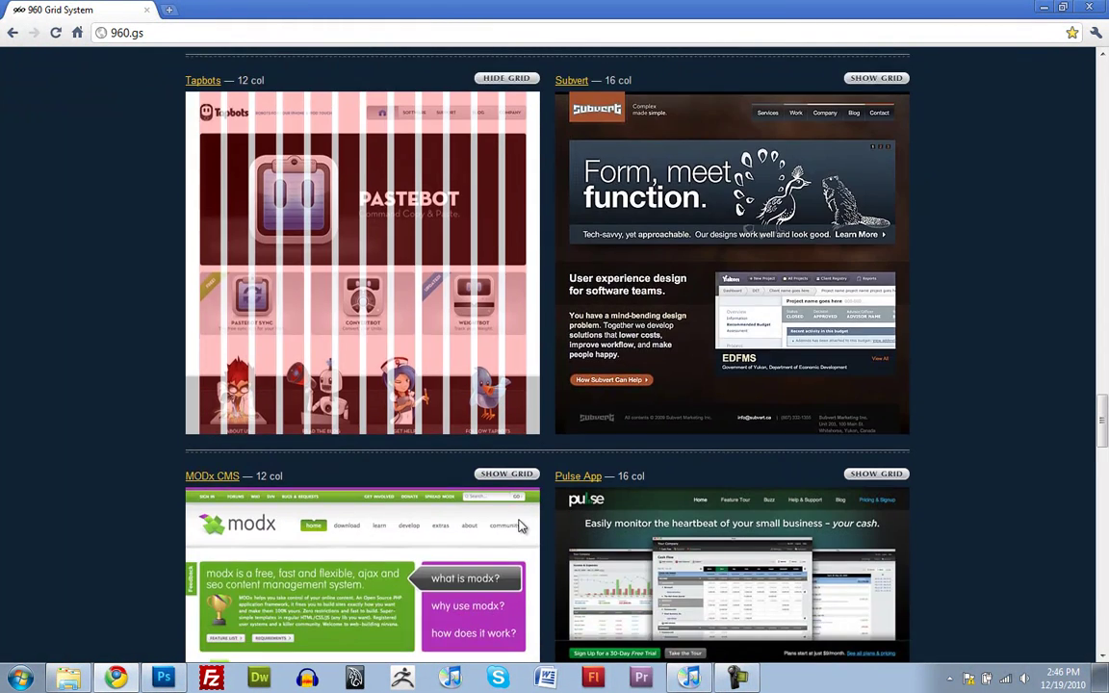
pyautogui.click(506, 78)
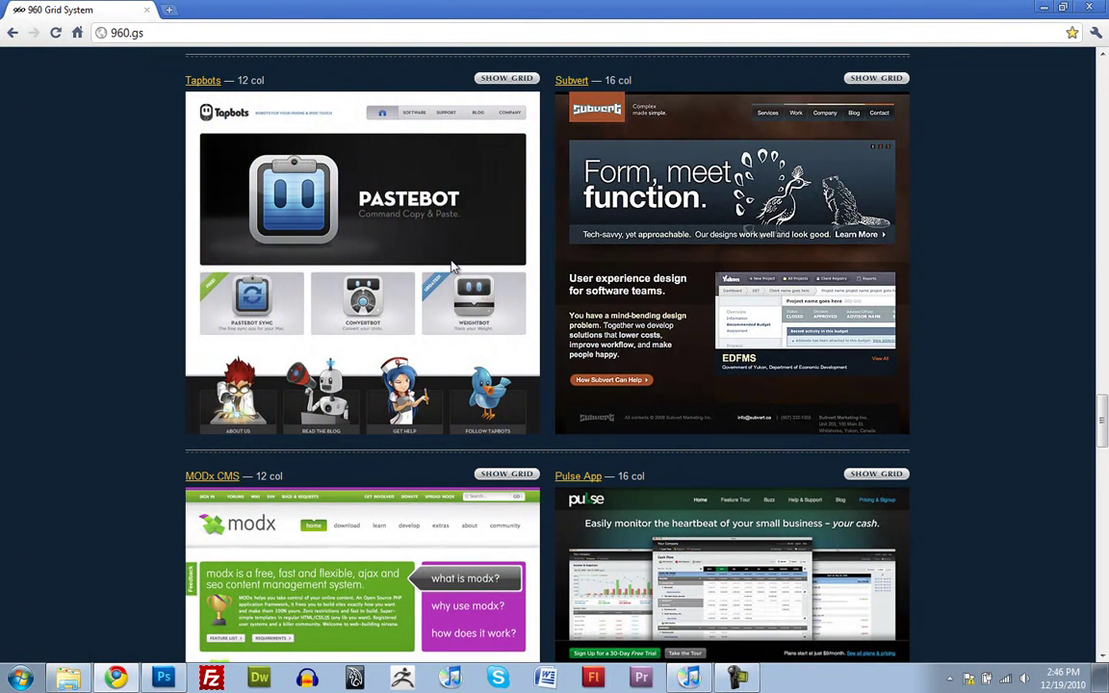
pyautogui.scroll(-8, 609, 292)
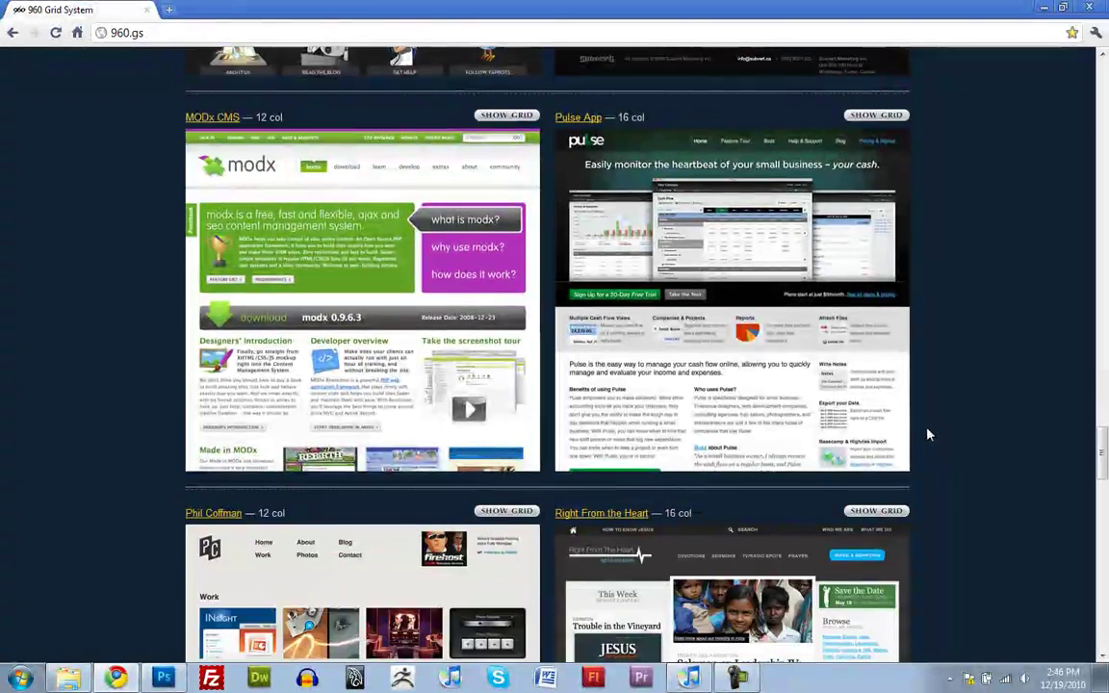
pyautogui.scroll(-20, 961, 450)
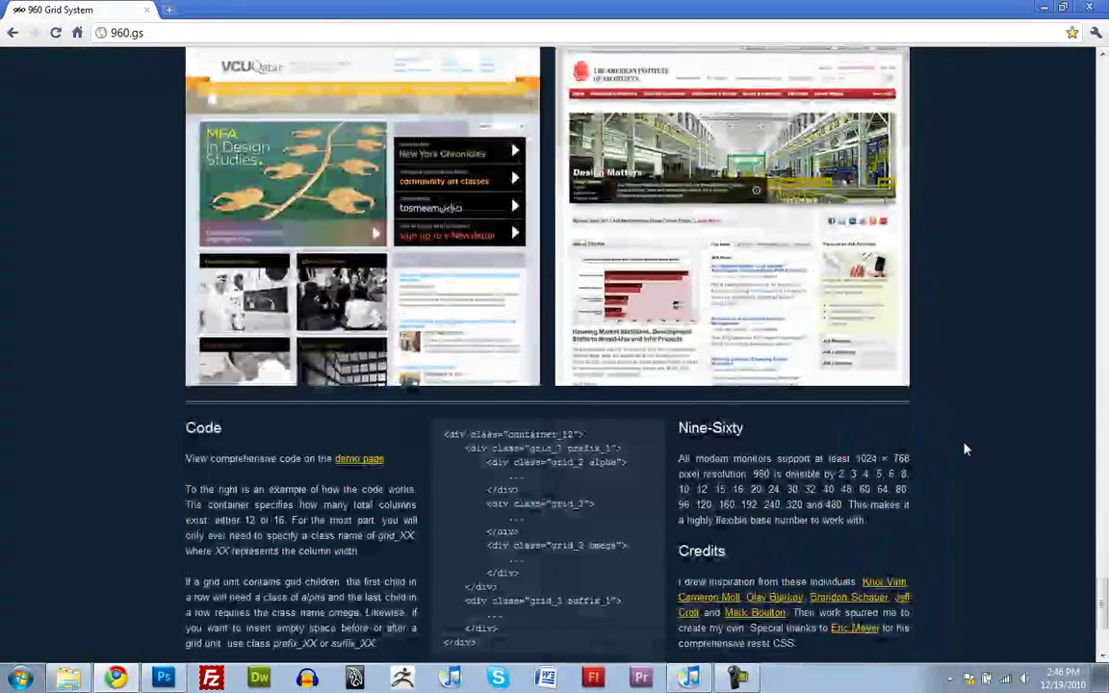
pyautogui.scroll(20, 961, 450)
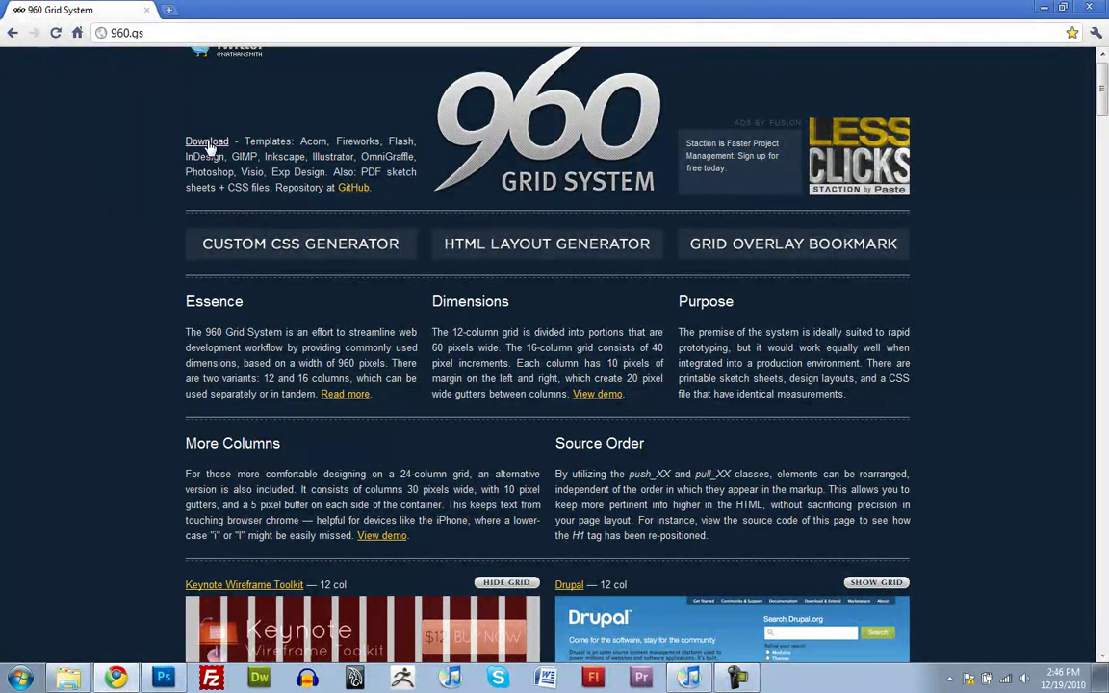
pyautogui.scroll(1, 198, 152)
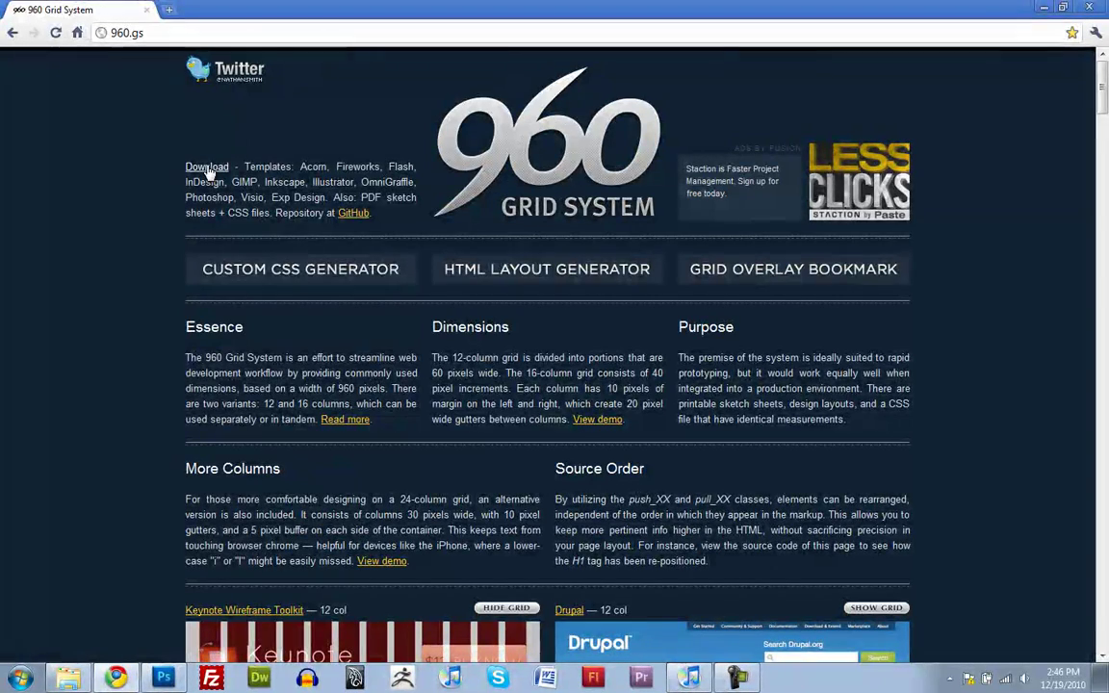
# Step: Minimize Chrome and extract all files from the downloaded 960 Grid System zip
pyautogui.click(1044, 9)
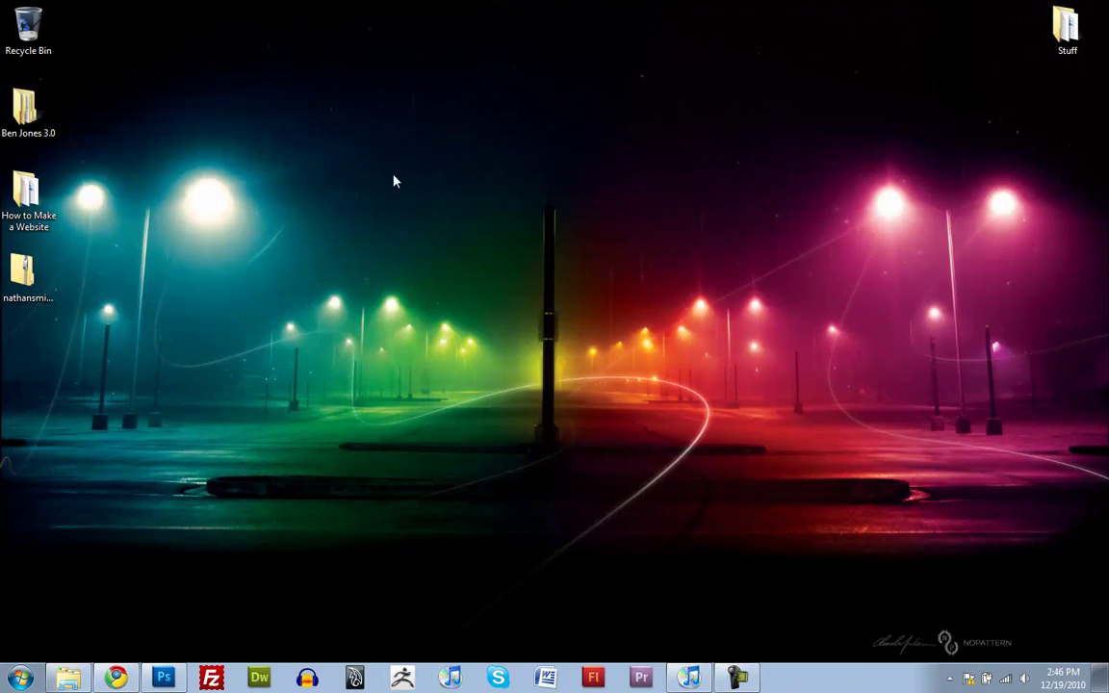
pyautogui.click(25, 274)
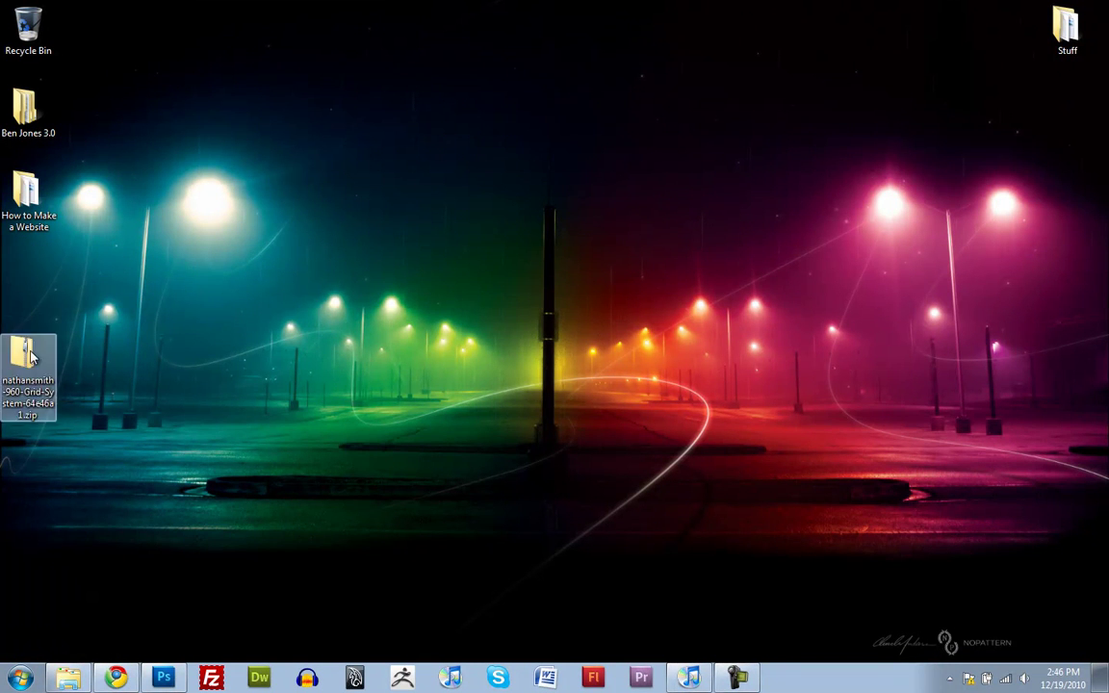
pyautogui.rightClick(34, 277)
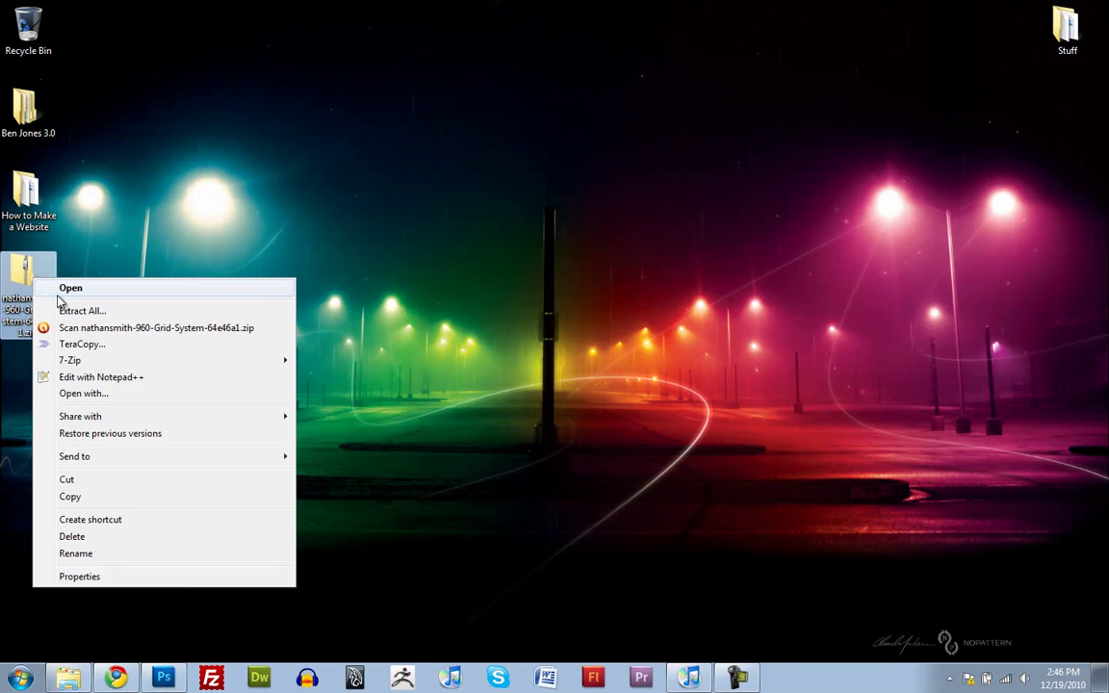
pyautogui.click(90, 309)
pyautogui.click(710, 491)
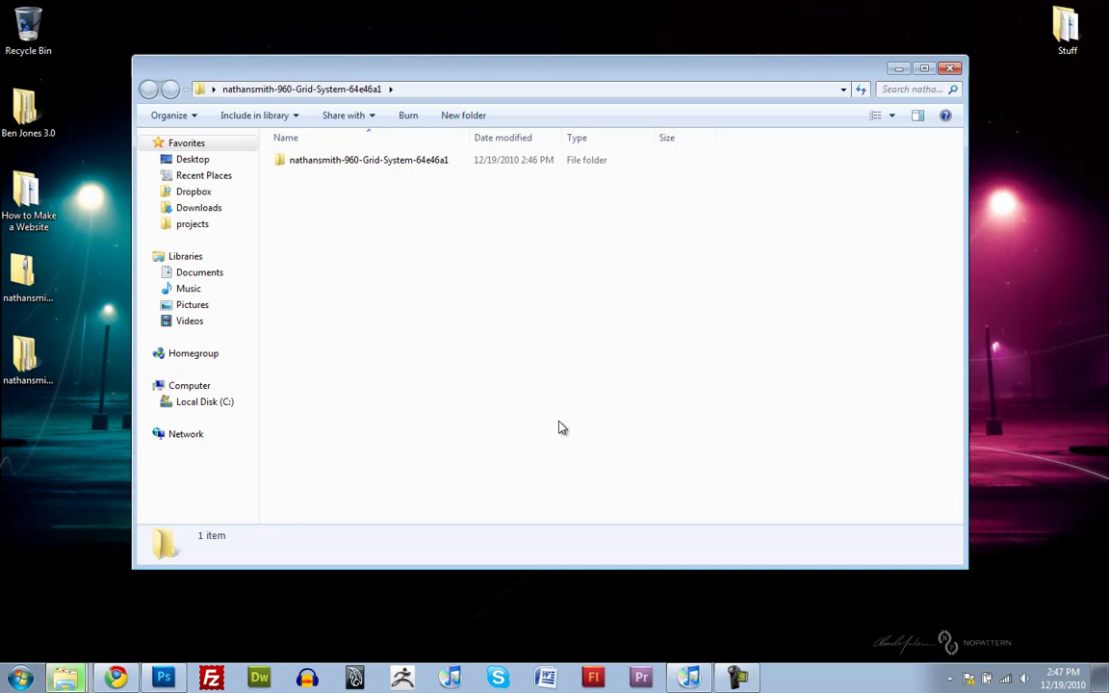
pyautogui.click(951, 68)
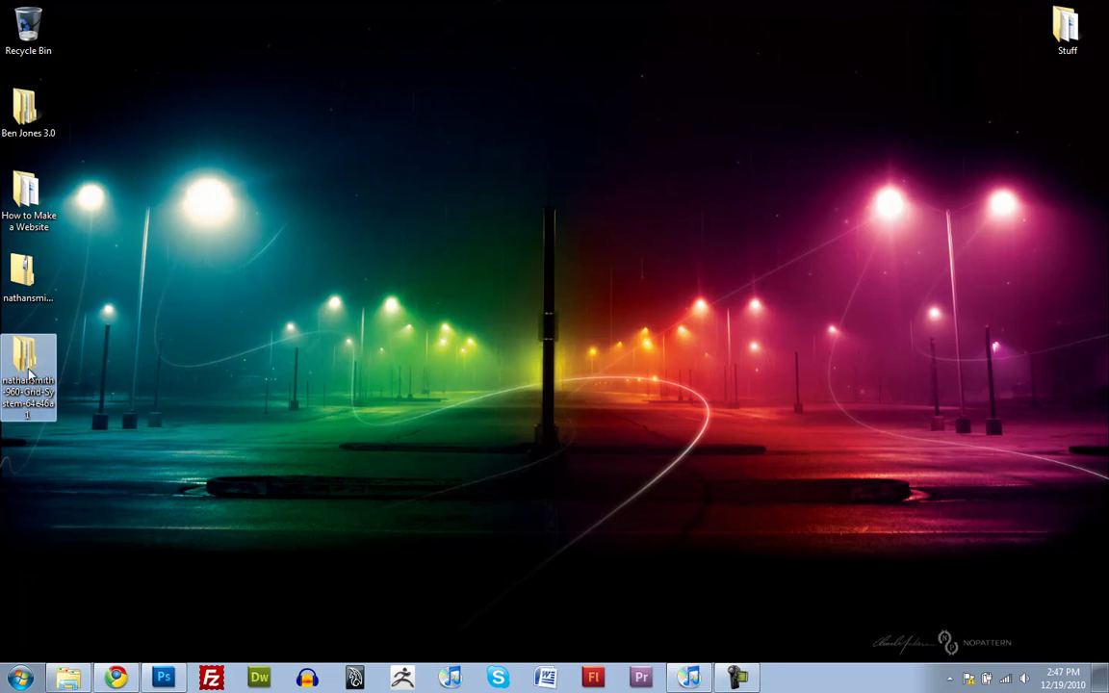
# Step: Rename the extracted folder to 'website' and open it
pyautogui.moveTo(29, 364); pyautogui.dragTo(149, 364)
pyautogui.press('F2')
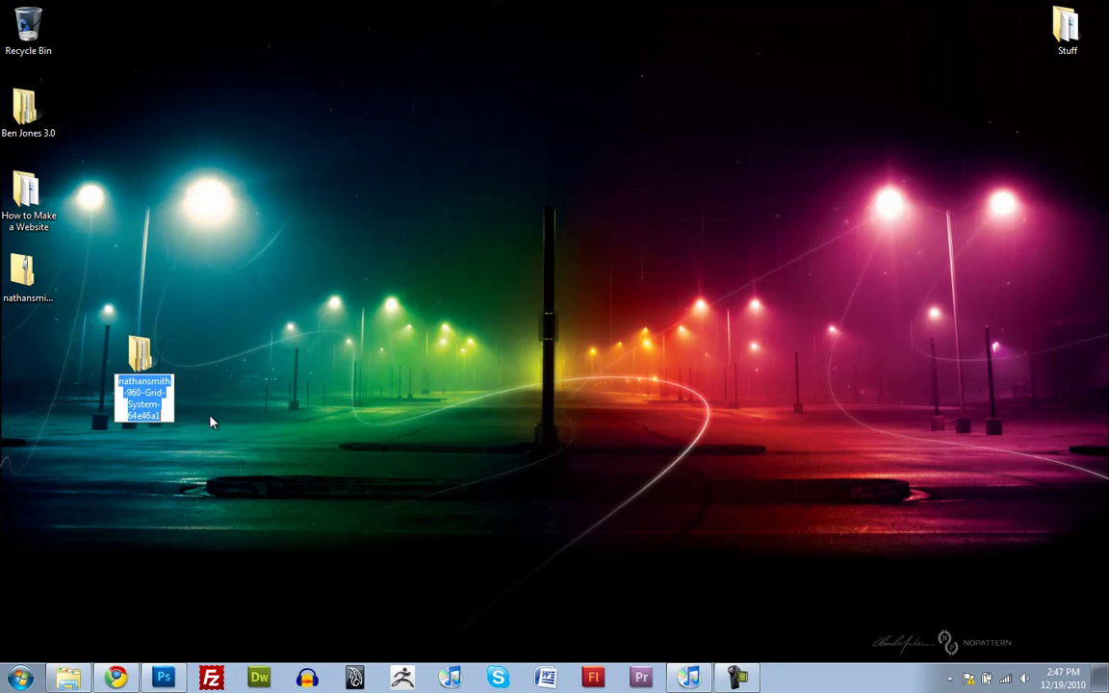
pyautogui.write('ben')
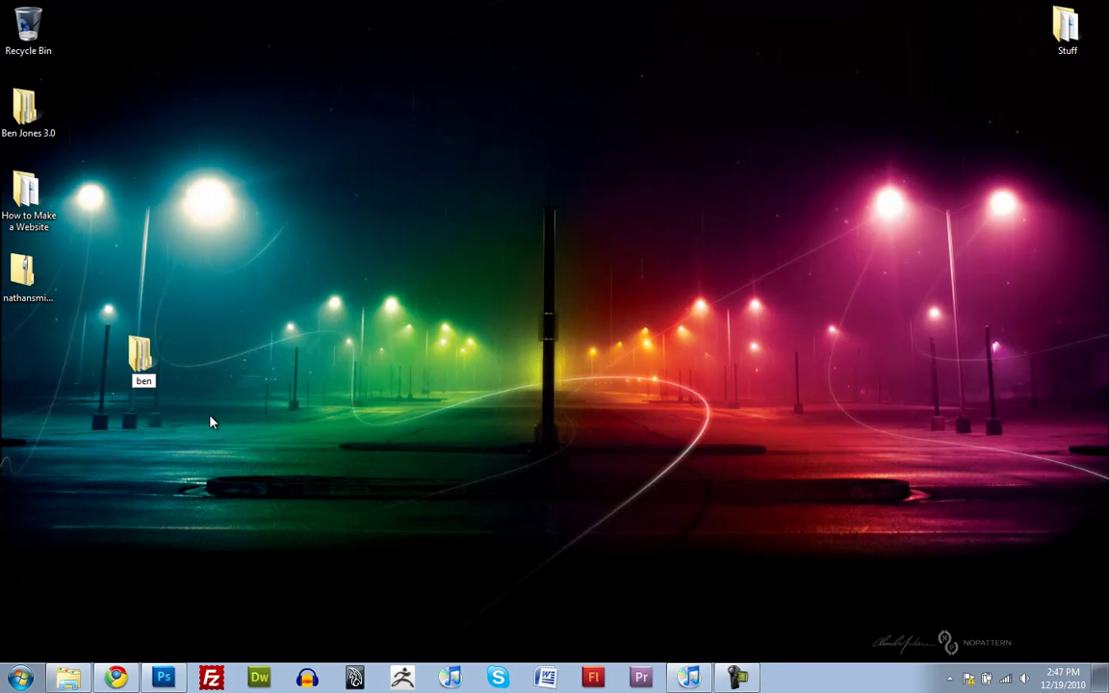
pyautogui.press('BackSpace')
pyautogui.press('BackSpace')
pyautogui.press('BackSpace')
pyautogui.press('BackSpace')
pyautogui.write('website')
pyautogui.press('Return')
pyautogui.doubleClick(142, 356)
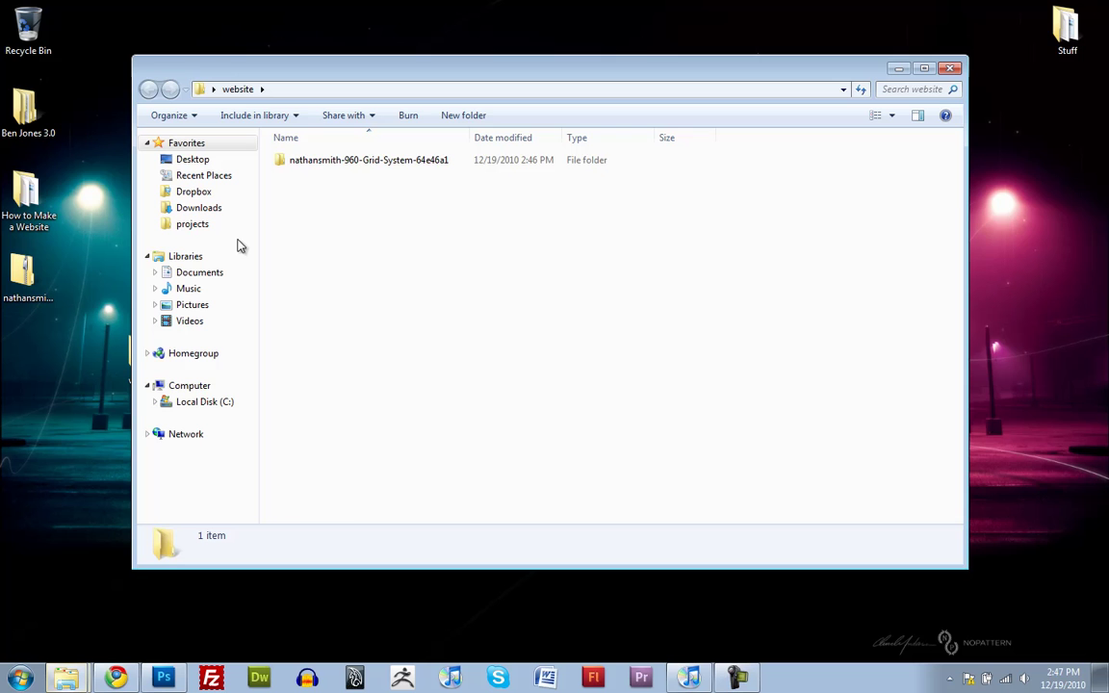
# Step: Rename the inner grid system folder to '960'
pyautogui.click(388, 161)
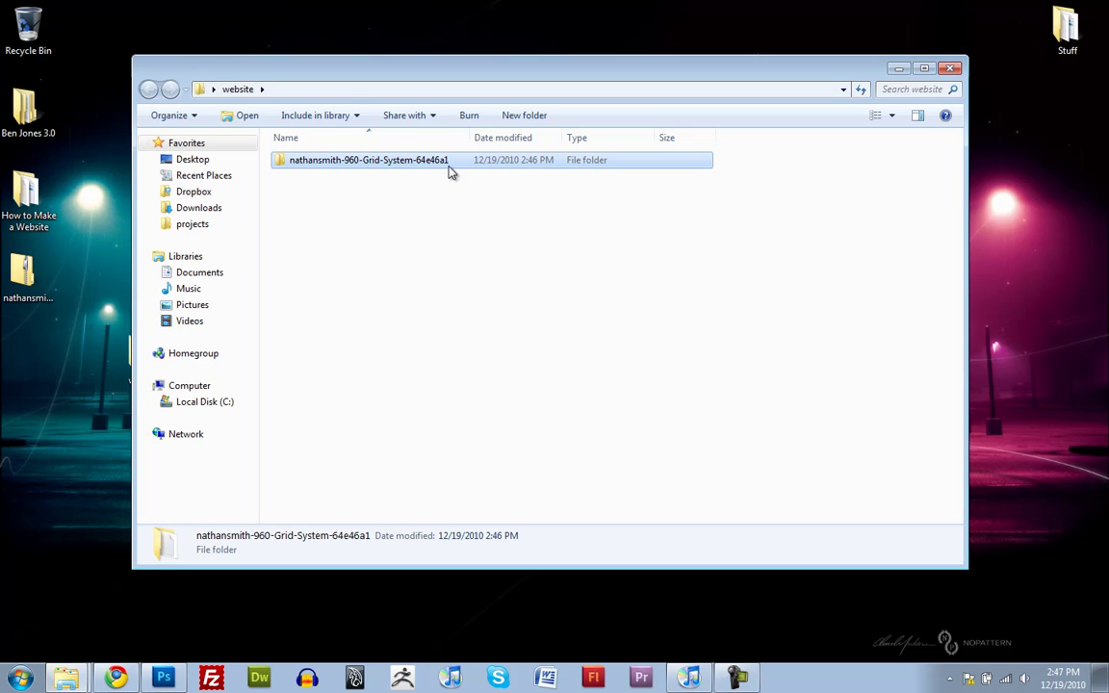
pyautogui.press('F2')
pyautogui.write('960')
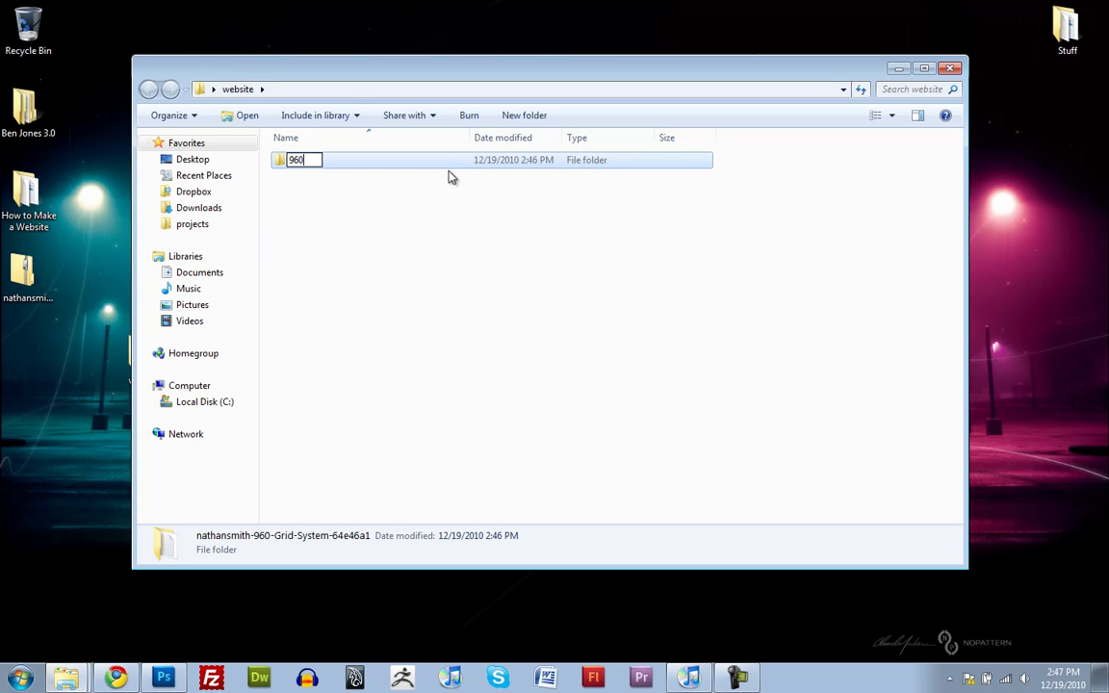
pyautogui.press('Return')
# Step: Open the 960 folder, peek into code and licenses, then enter sketch_sheets
pyautogui.doubleClick(308, 169)
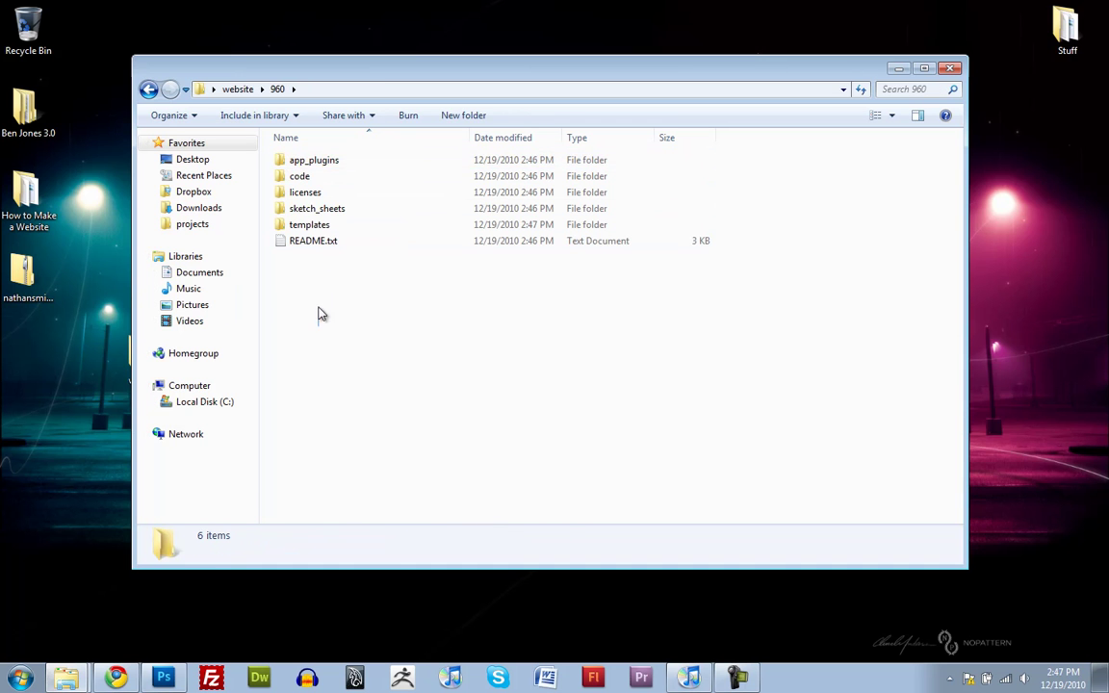
pyautogui.moveTo(317, 289); pyautogui.dragTo(308, 154)
pyautogui.click(354, 316)
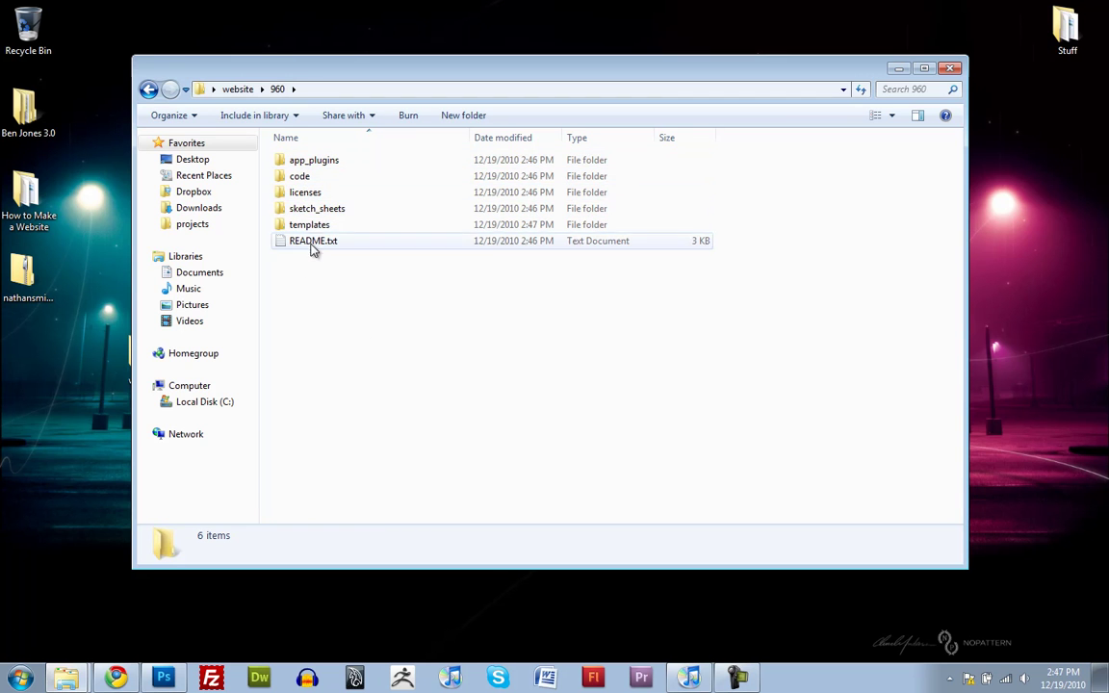
pyautogui.doubleClick(347, 177)
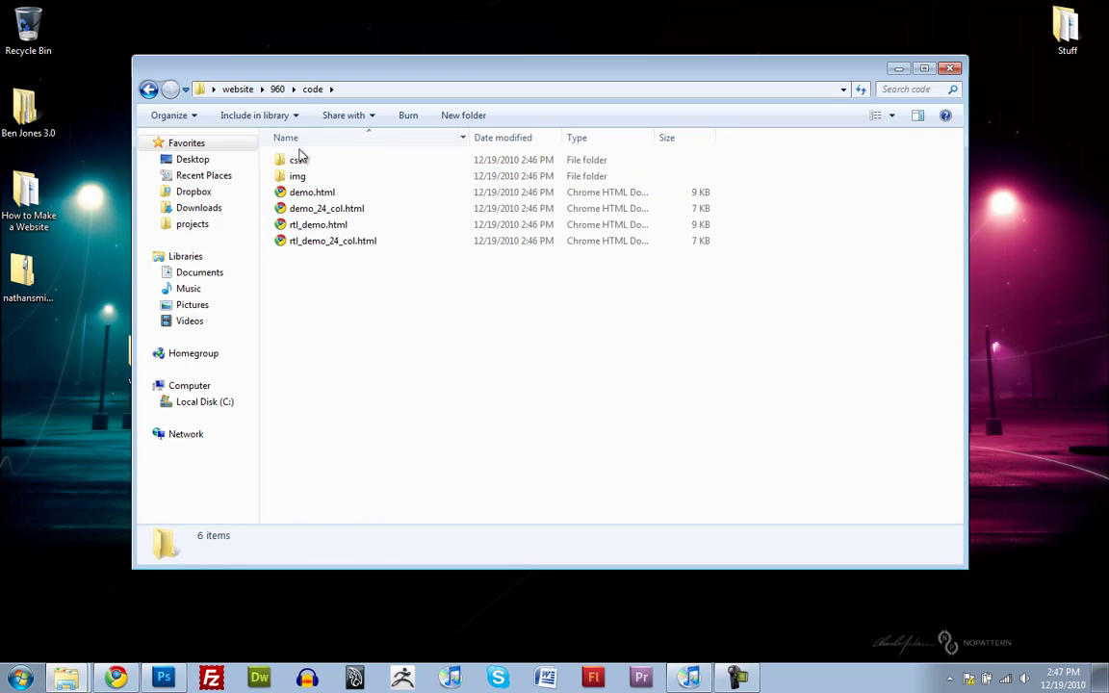
pyautogui.click(147, 88)
pyautogui.doubleClick(312, 193)
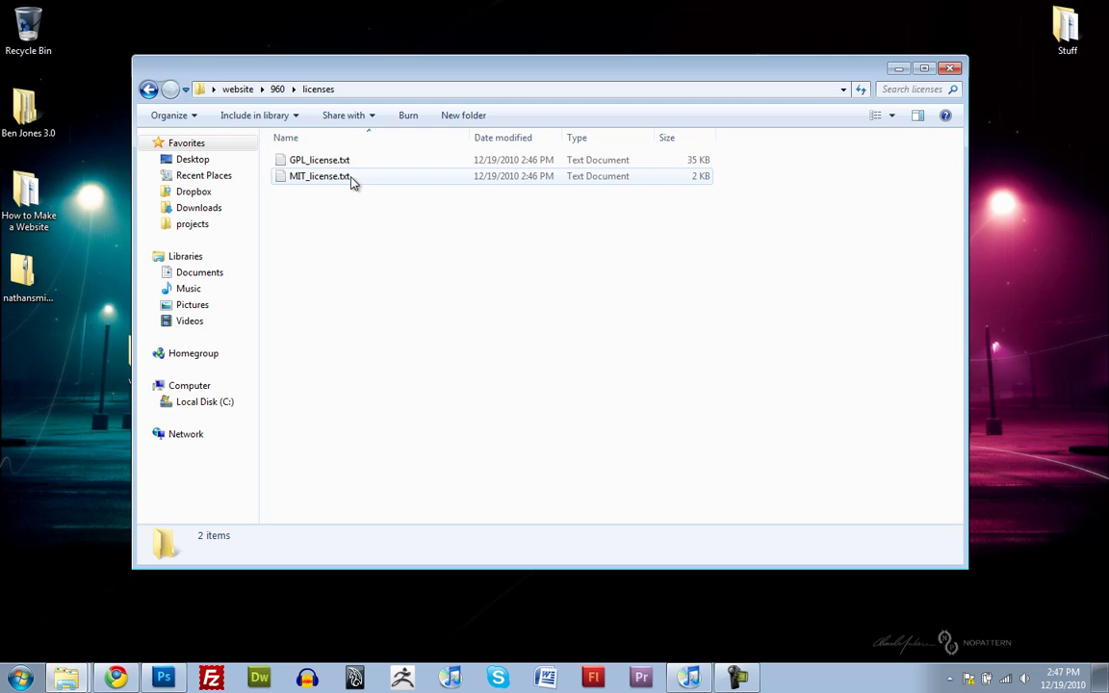
pyautogui.click(148, 89)
pyautogui.doubleClick(293, 209)
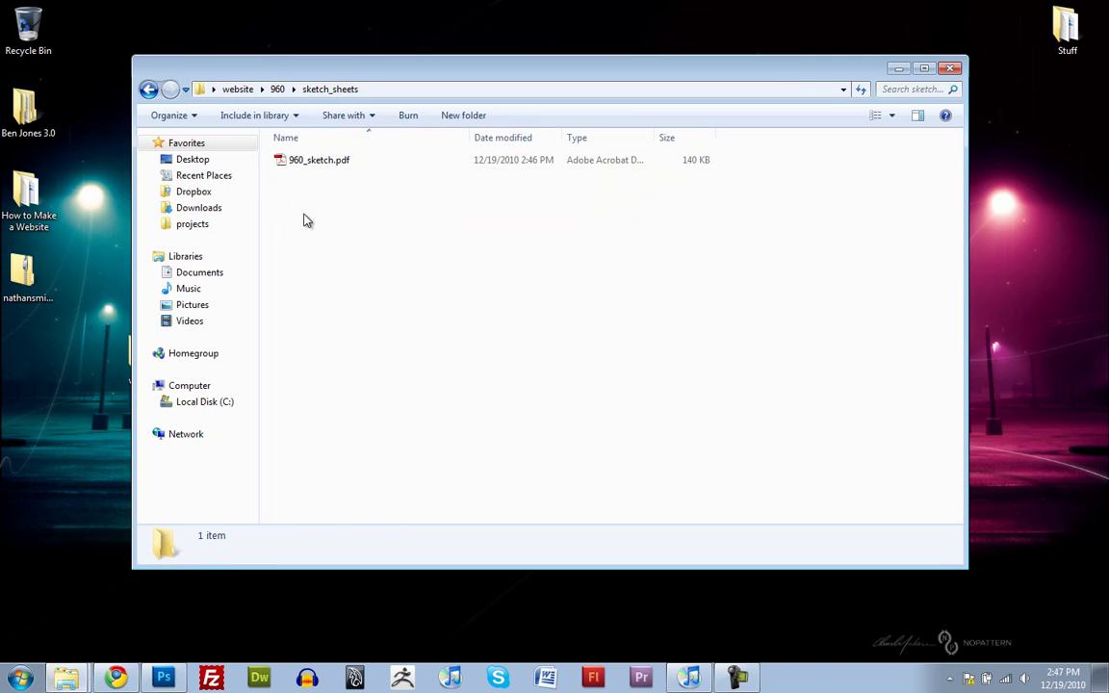
# Step: Open 960_sketch.pdf in Acrobat and page forward to the 16-column sheet on page 3
pyautogui.doubleClick(342, 162)
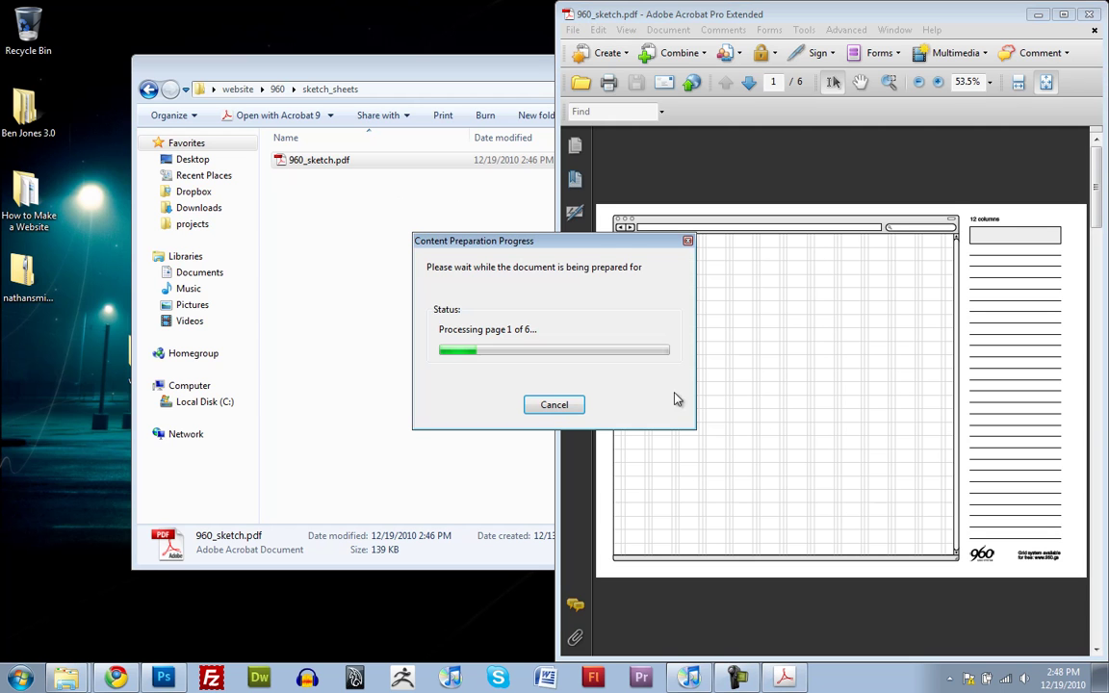
pyautogui.moveTo(587, 242); pyautogui.dragTo(415, 213)
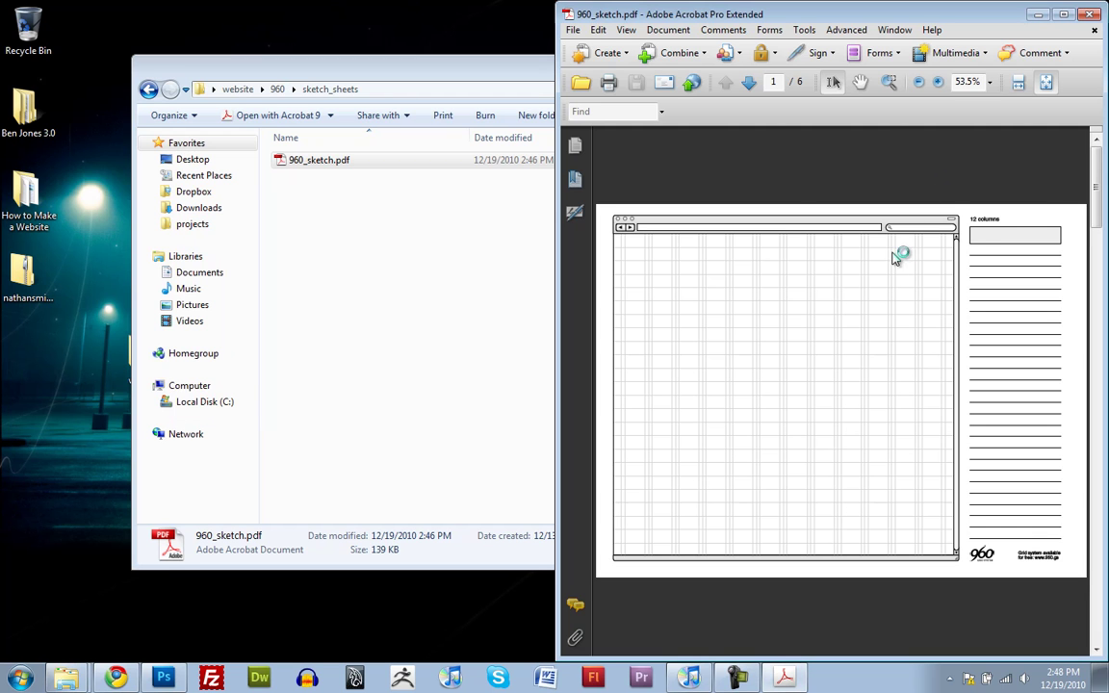
pyautogui.moveTo(1096, 192); pyautogui.dragTo(972, 168)
pyautogui.click(749, 83)
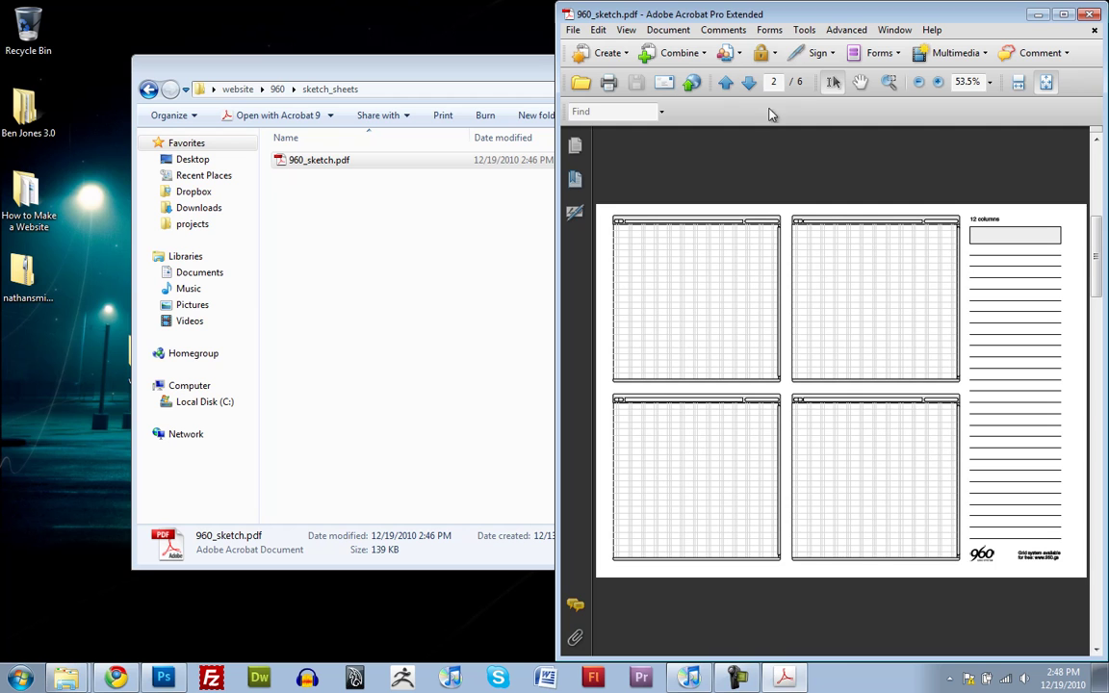
pyautogui.click(749, 82)
pyautogui.click(726, 83)
pyautogui.click(749, 82)
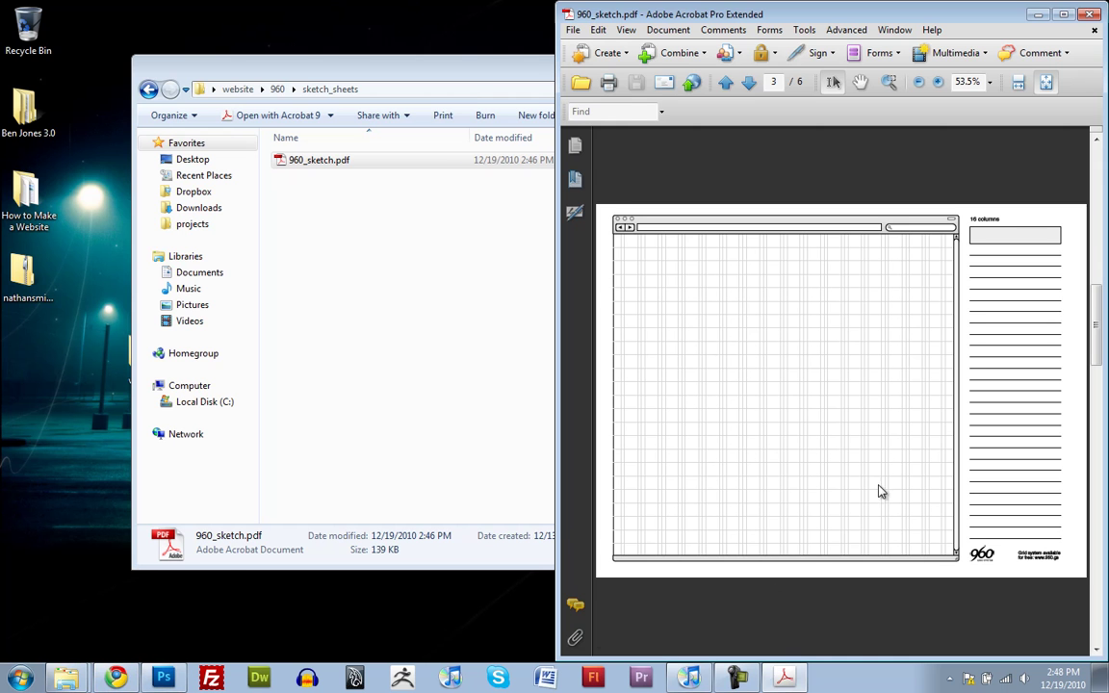
# Step: Back in Chrome, scroll the 960.gs examples and show the grid on the Gantry Framework screenshot
pyautogui.click(116, 676)
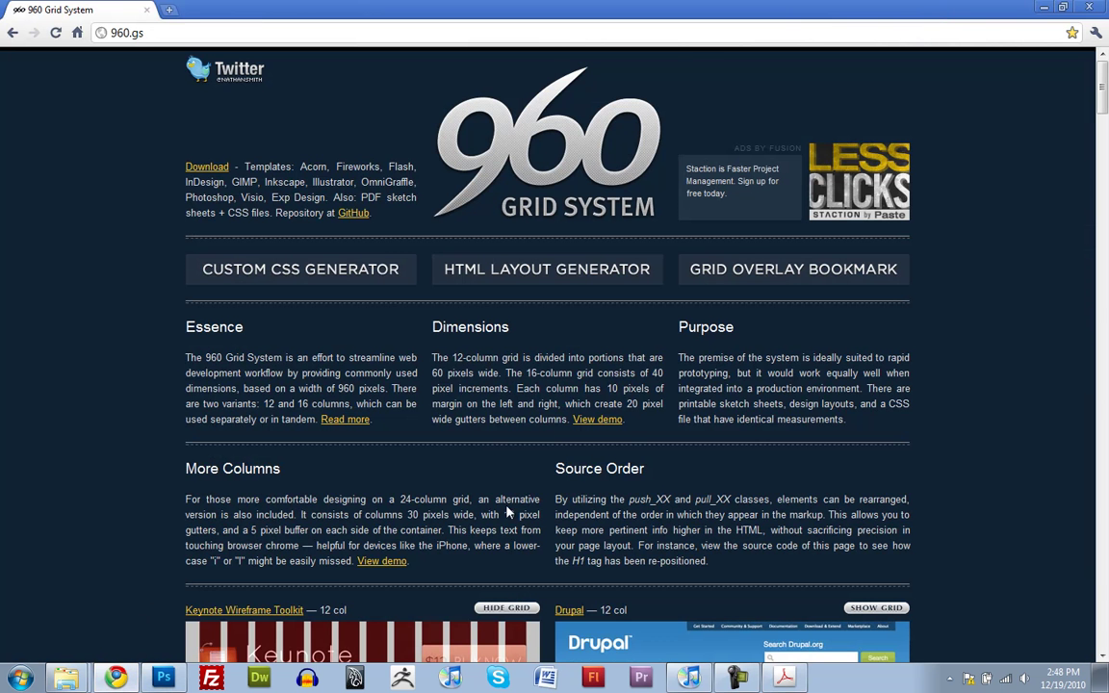
pyautogui.scroll(-2, 583, 485)
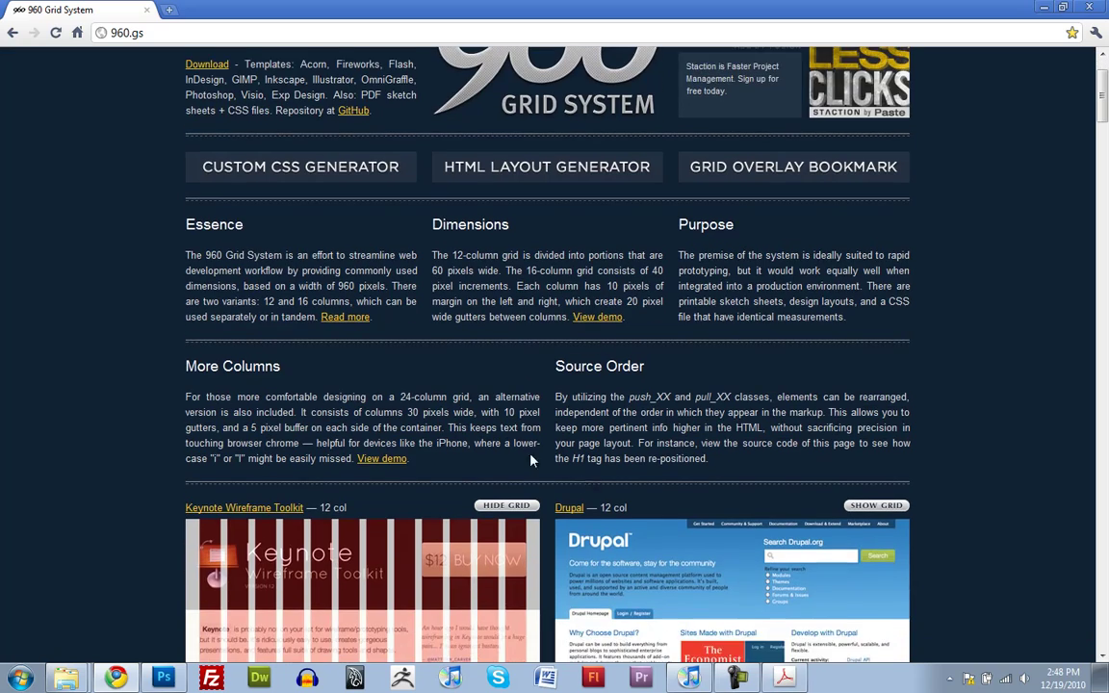
pyautogui.scroll(-8, 446, 389)
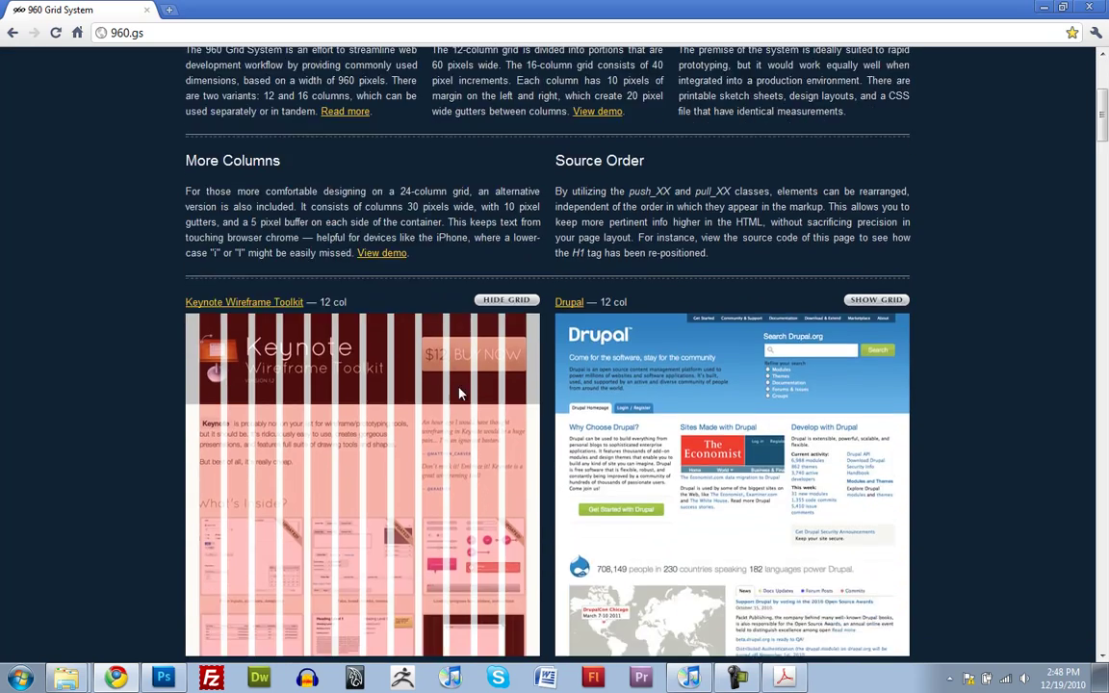
pyautogui.scroll(-20, 446, 424)
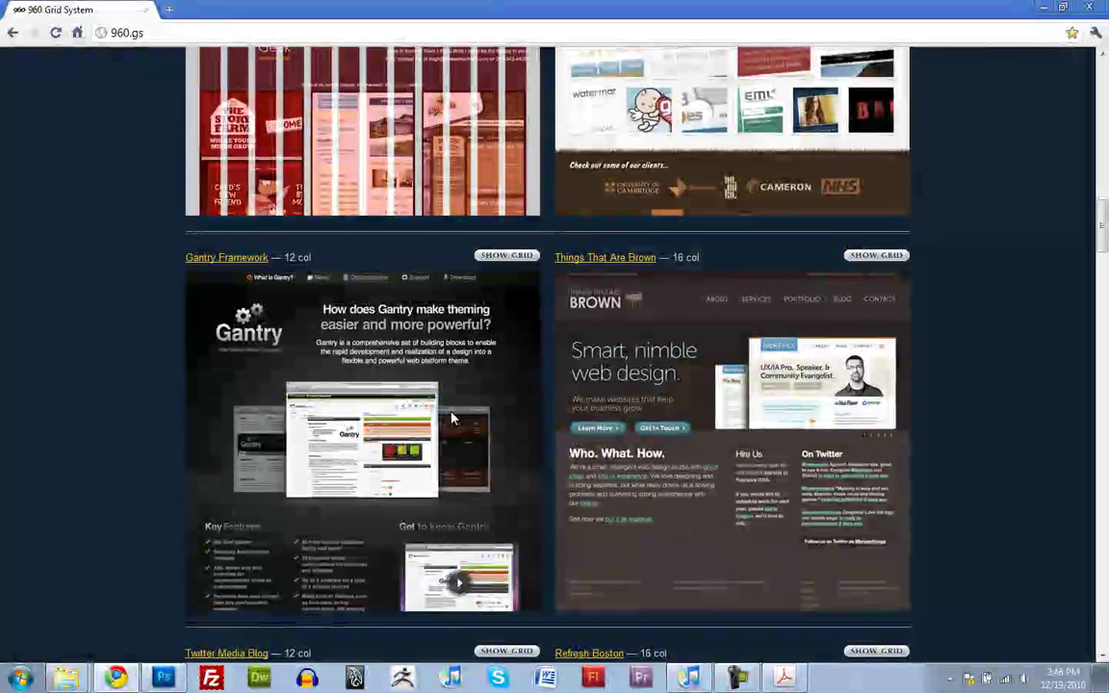
pyautogui.scroll(-1, 453, 418)
pyautogui.click(507, 229)
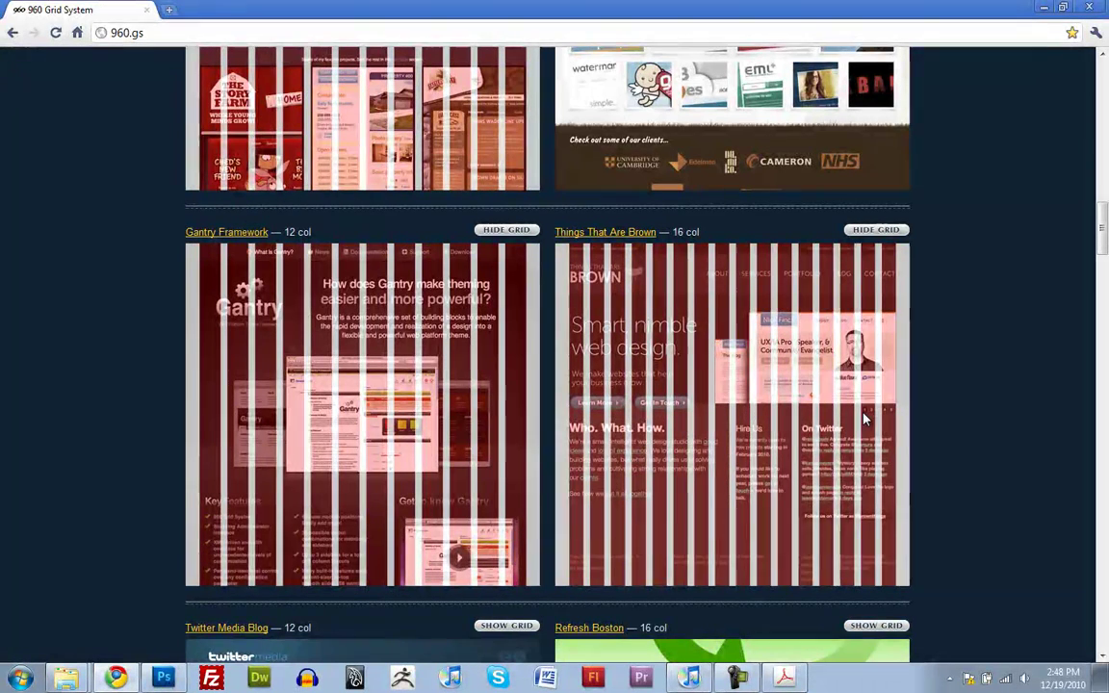
pyautogui.scroll(1, 864, 417)
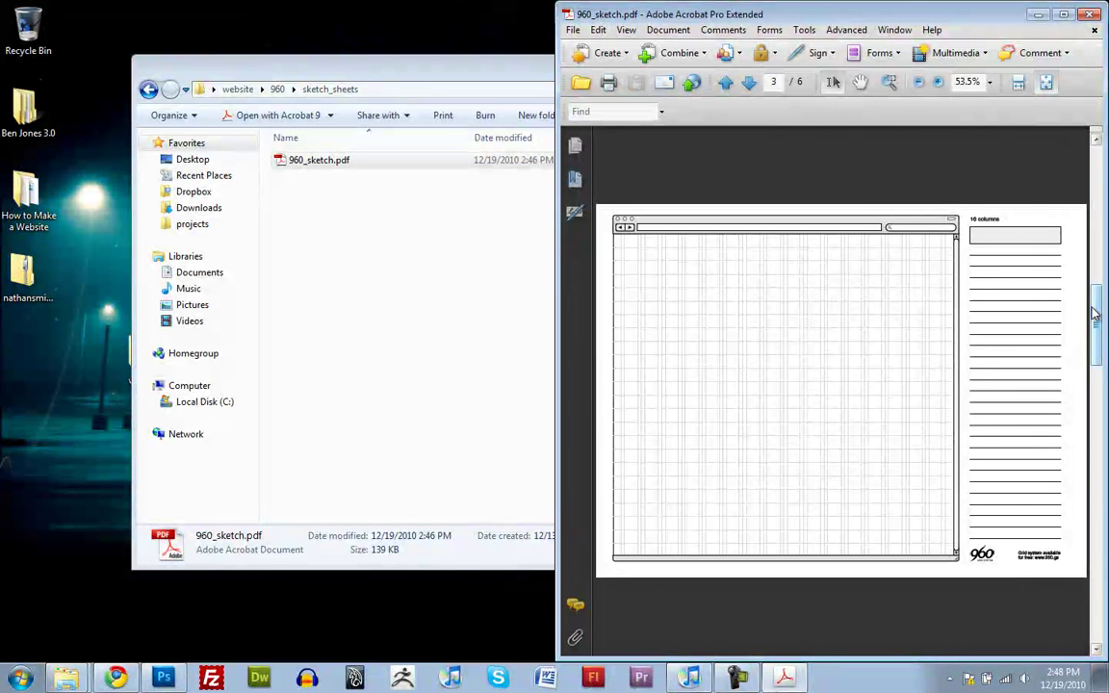
# Step: Drag the Acrobat scrollbar back up to the 12-column sheet on page 1
pyautogui.moveTo(1095, 313); pyautogui.dragTo(1048, 151)
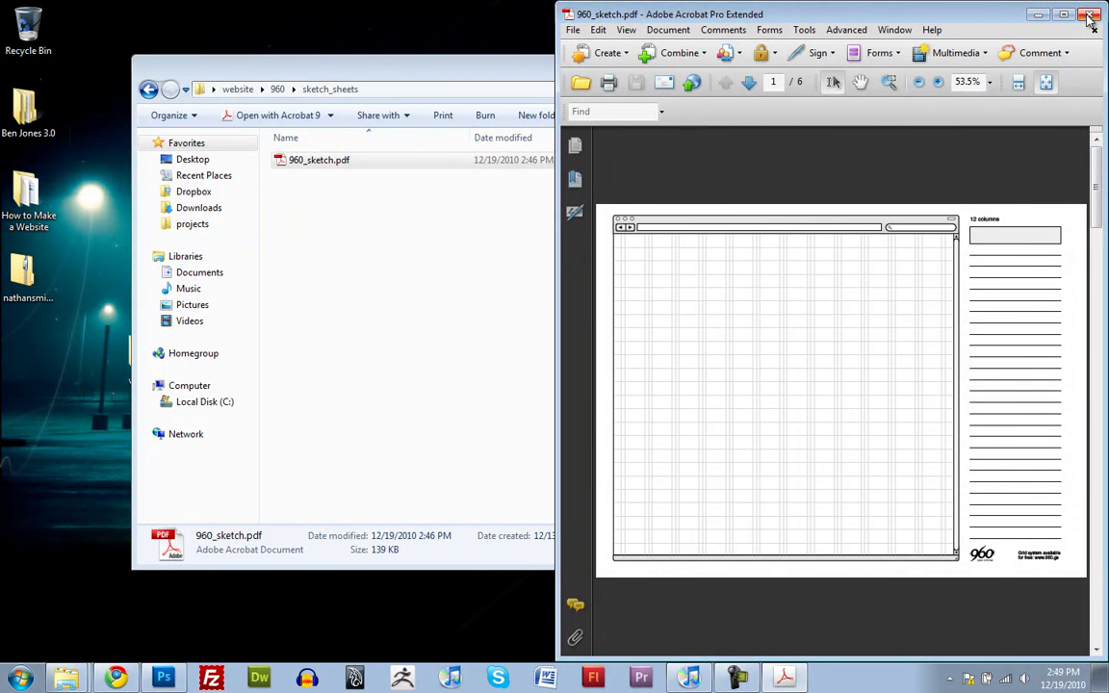
# Step: Close the sketch PDF and navigate to the 960 > templates > photoshop folder
pyautogui.hotkey('ctrl', 'q')
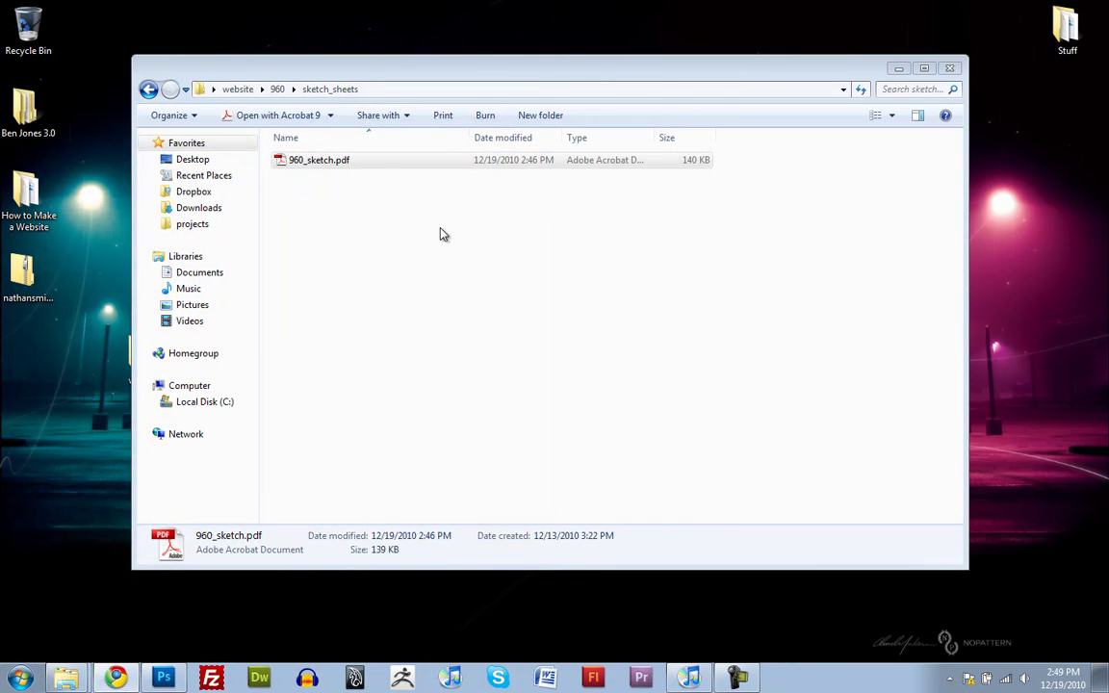
pyautogui.click(438, 243)
pyautogui.click(148, 90)
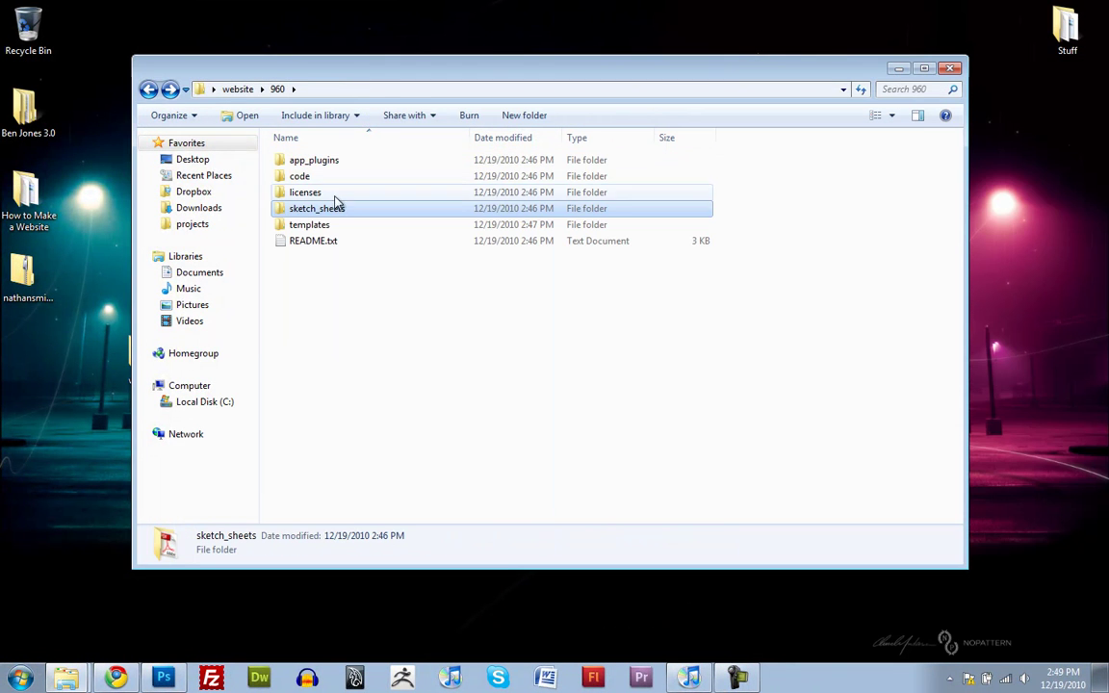
pyautogui.doubleClick(321, 225)
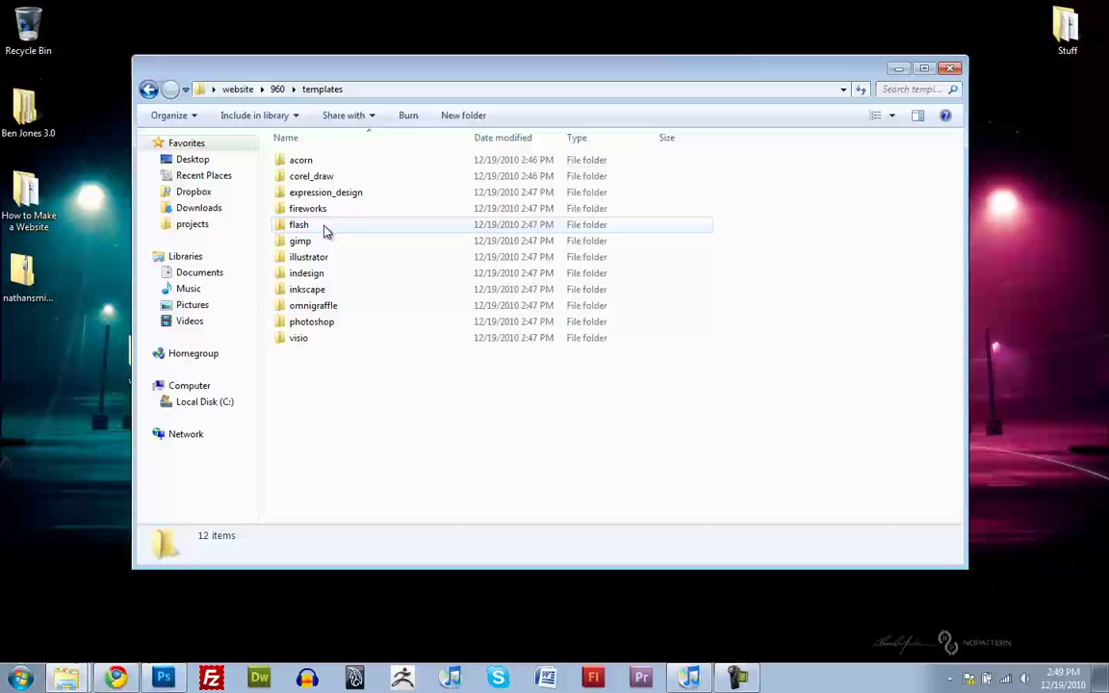
pyautogui.doubleClick(324, 327)
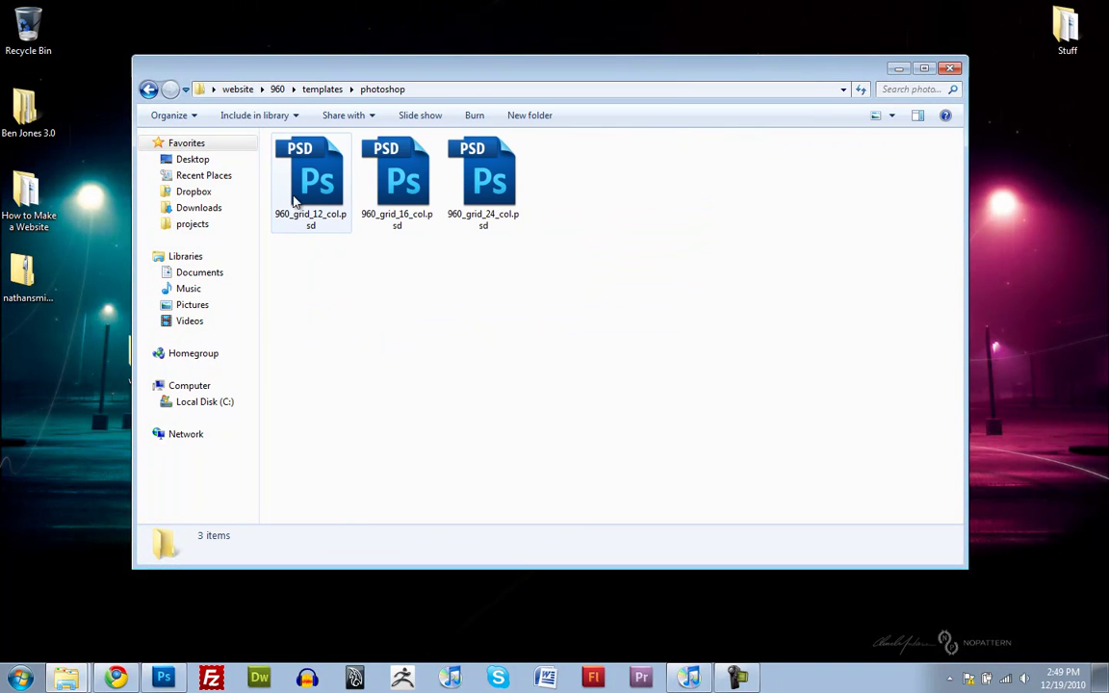
pyautogui.doubleClick(148, 89)
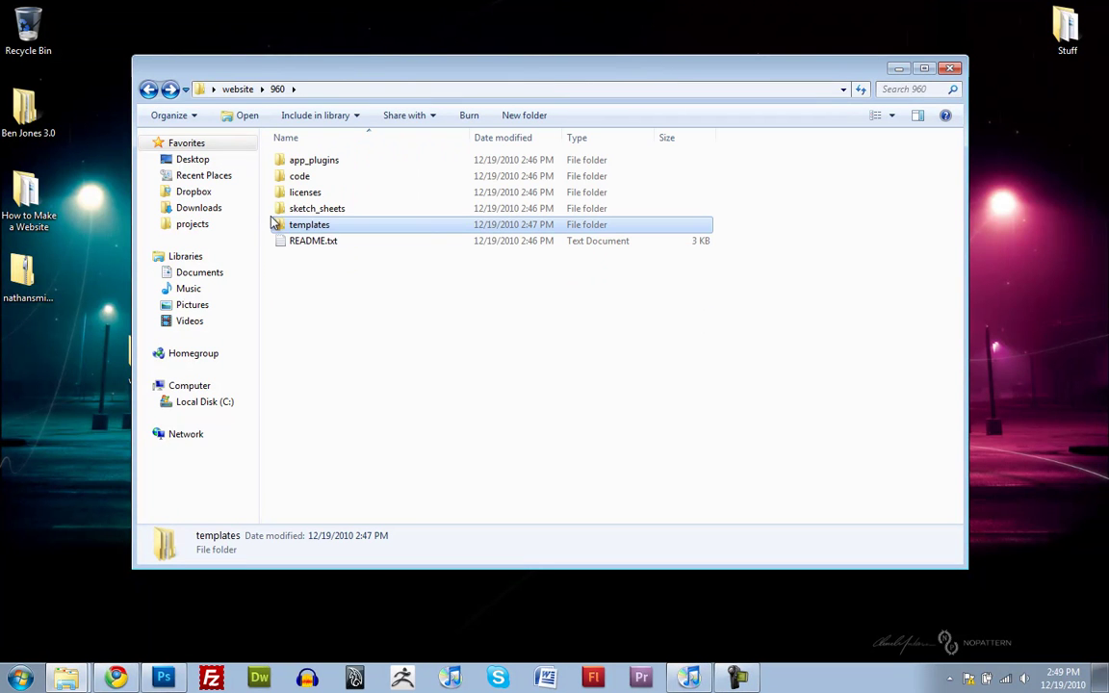
pyautogui.doubleClick(294, 231)
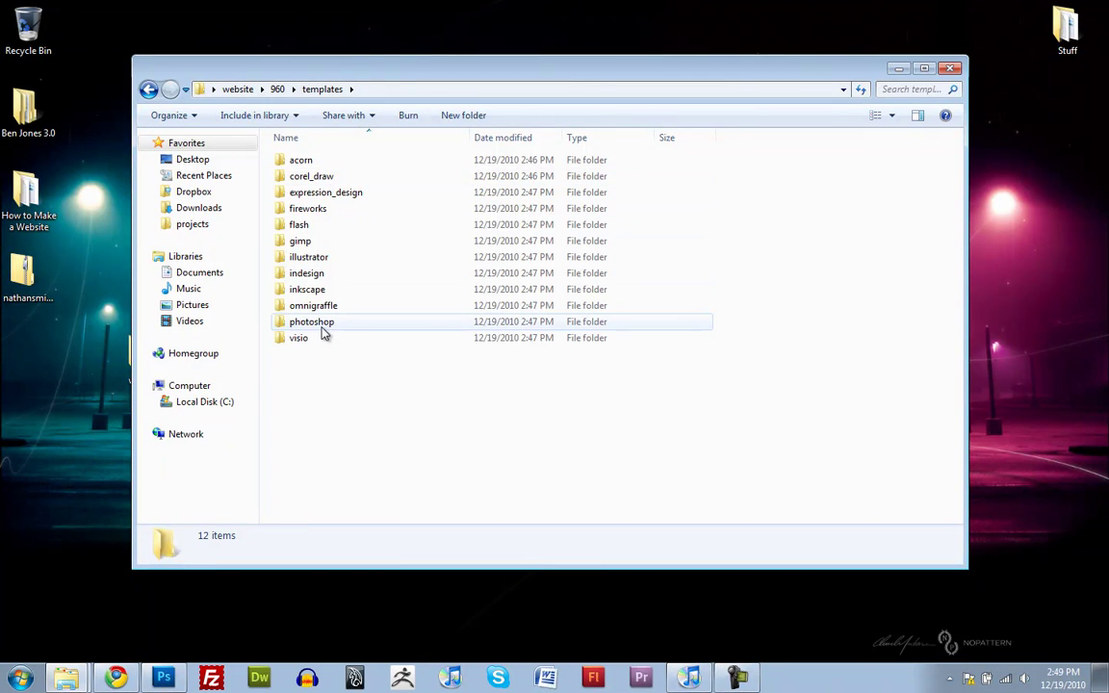
pyautogui.doubleClick(324, 329)
# Step: Review the 12-, 16- and 24-column PSD templates, ending on 960_grid_12_col.psd, then return to website
pyautogui.click(310, 178)
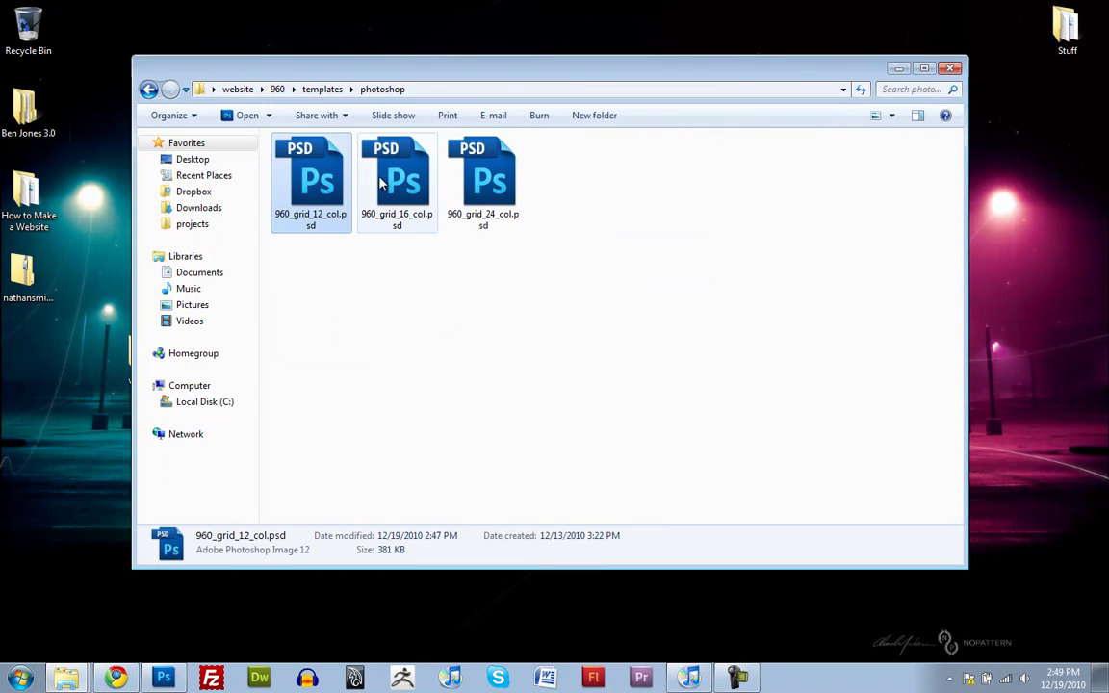
pyautogui.click(397, 178)
pyautogui.click(479, 183)
pyautogui.click(280, 138)
pyautogui.click(360, 140)
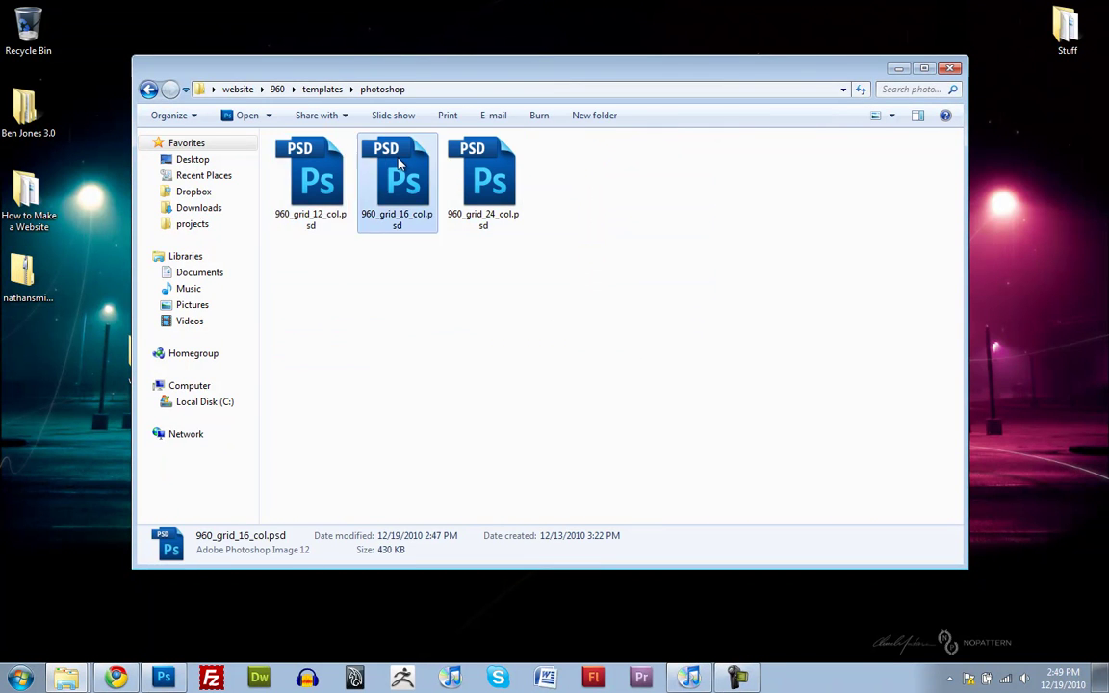
pyautogui.click(484, 174)
pyautogui.click(325, 272)
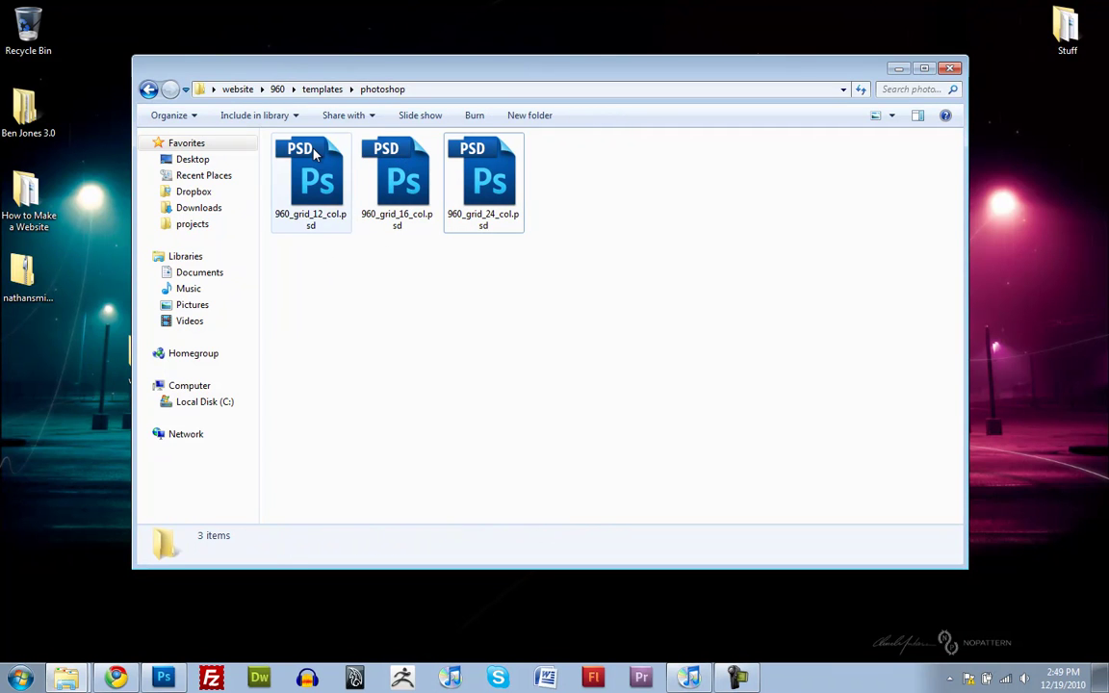
pyautogui.click(313, 154)
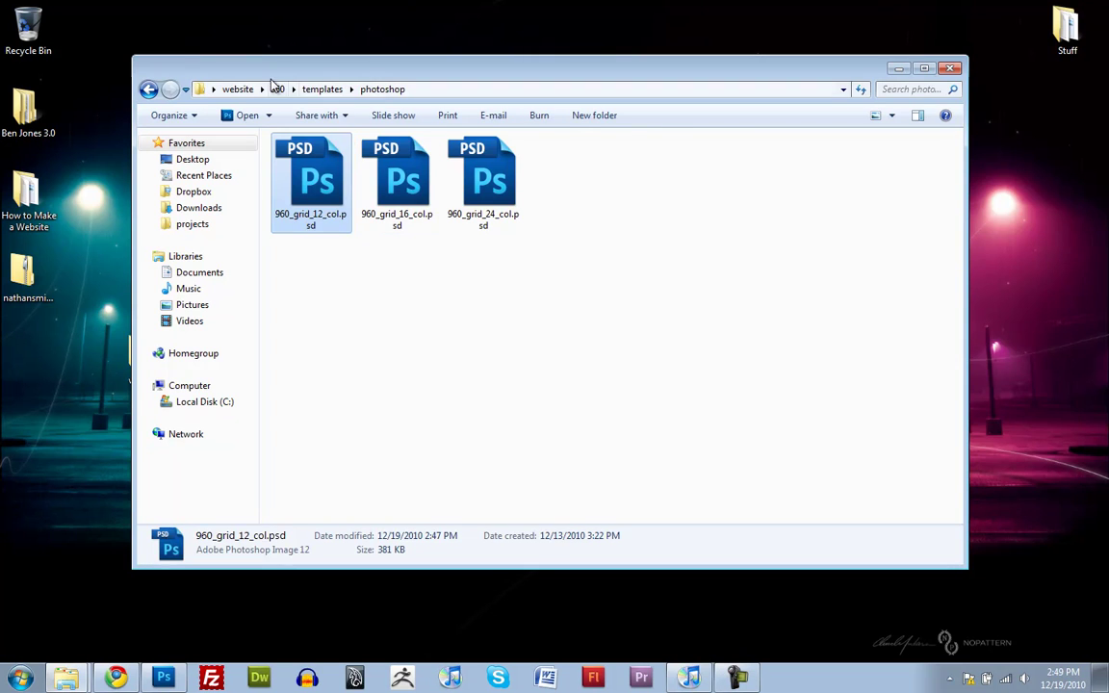
pyautogui.click(237, 89)
# Step: Create a new folder named 'layout' inside the website folder
pyautogui.click(324, 158)
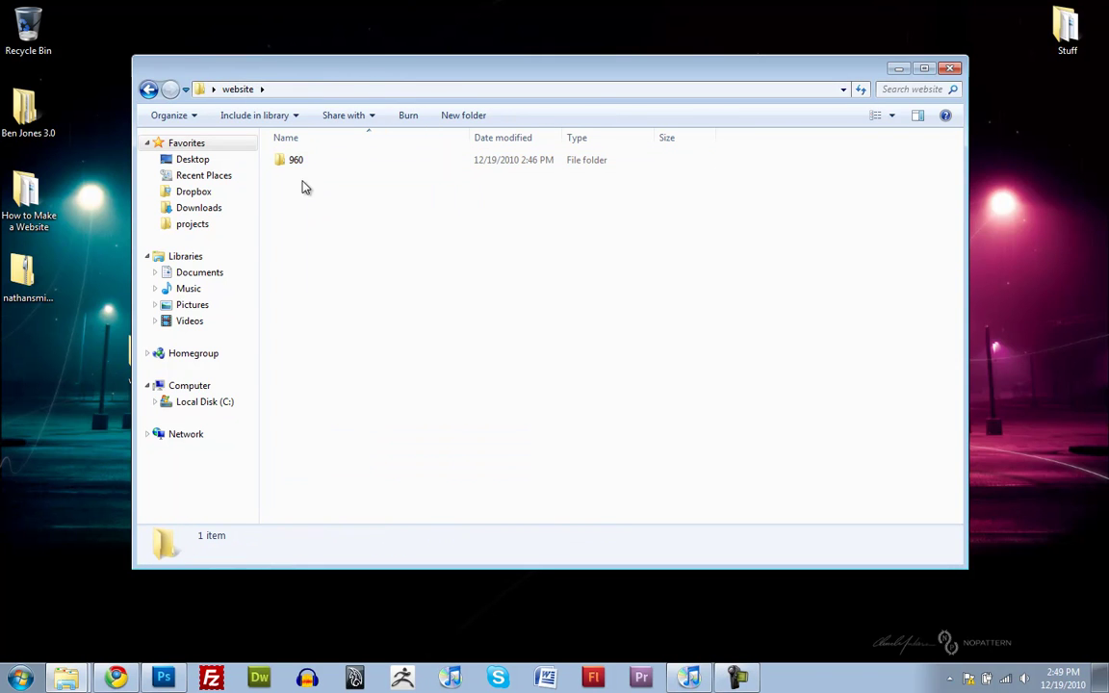
pyautogui.rightClick(315, 224)
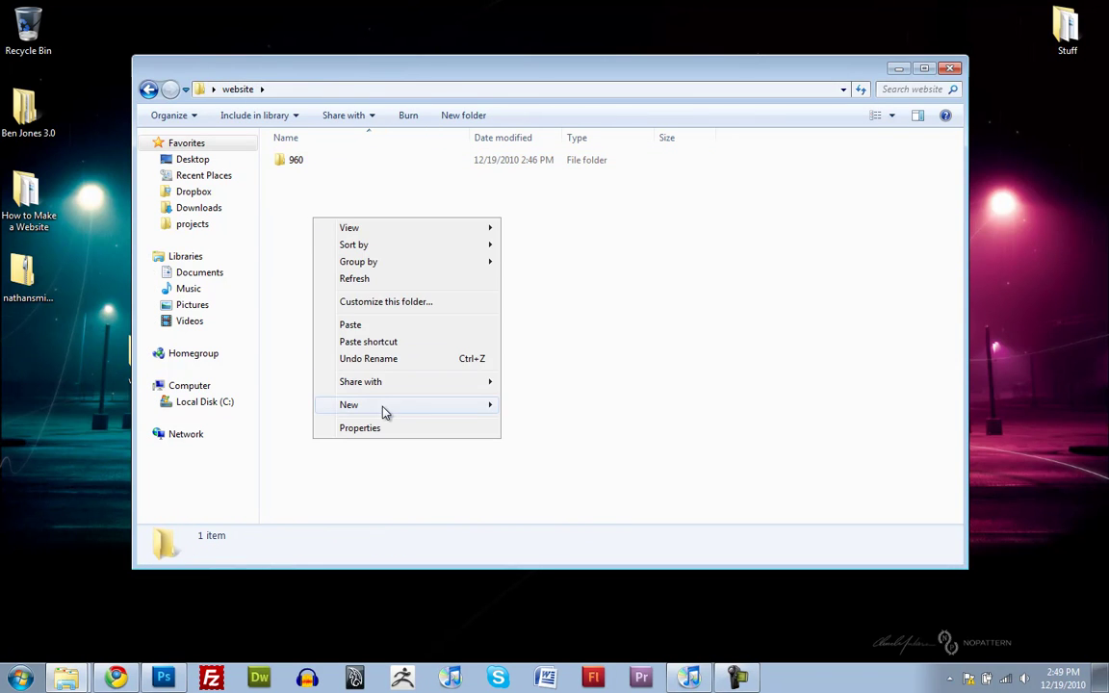
pyautogui.moveTo(385, 405)
pyautogui.click(578, 409)
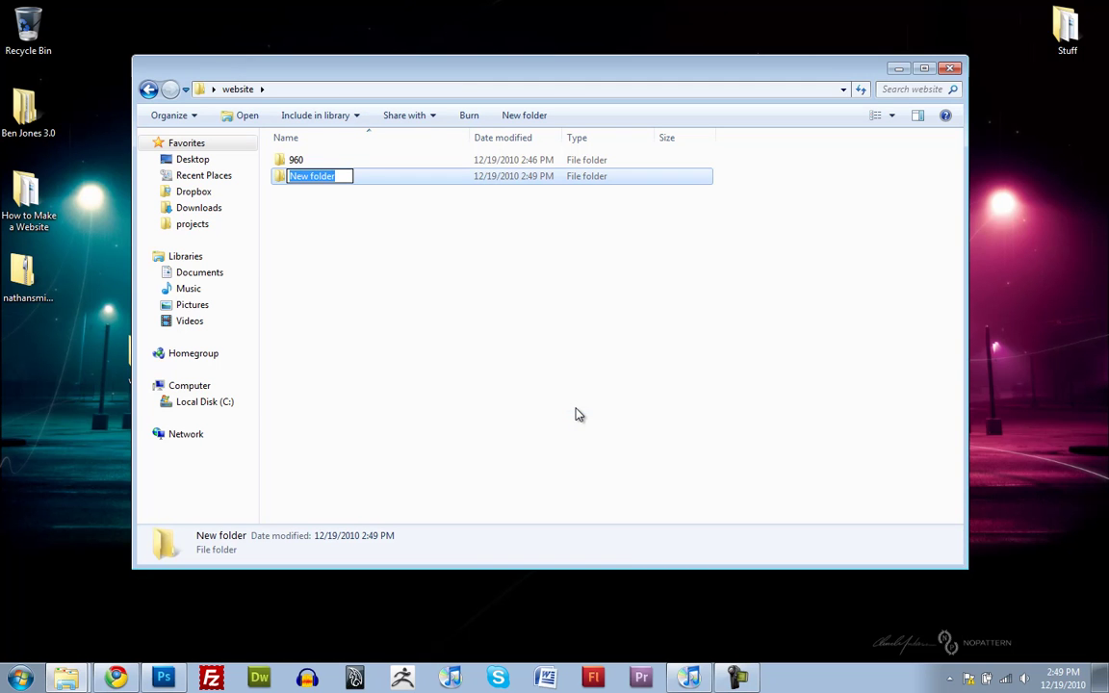
pyautogui.write('i')
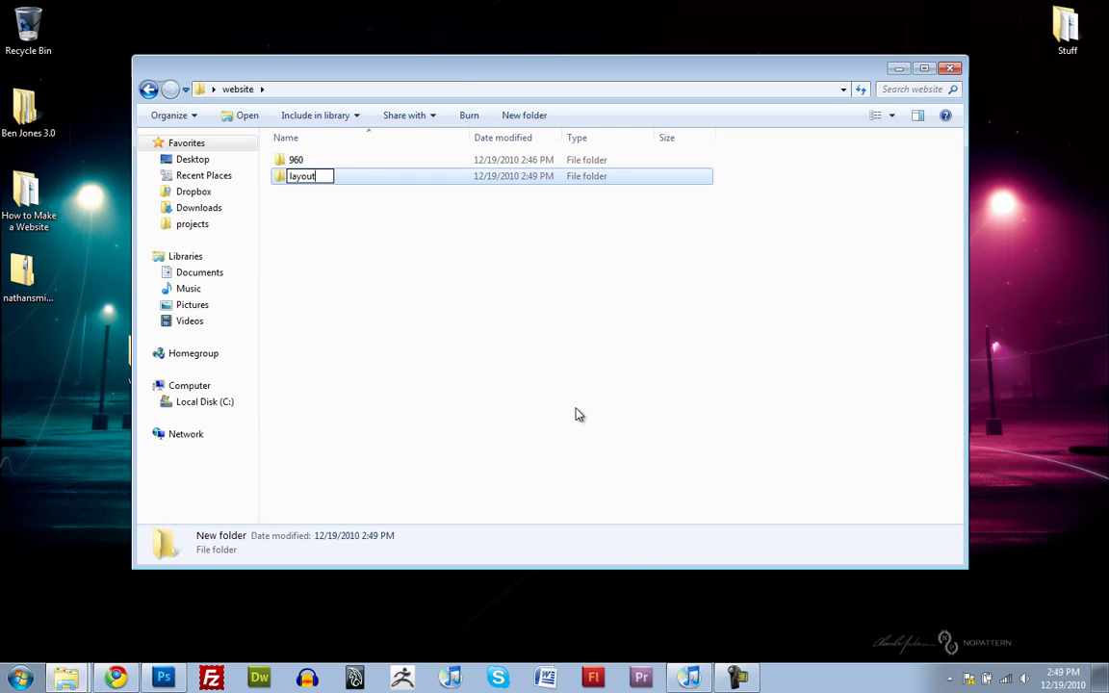
pyautogui.click(471, 277)
# Step: Paste 960_grid_12_col.psd into the layout folder and select it
pyautogui.doubleClick(293, 178)
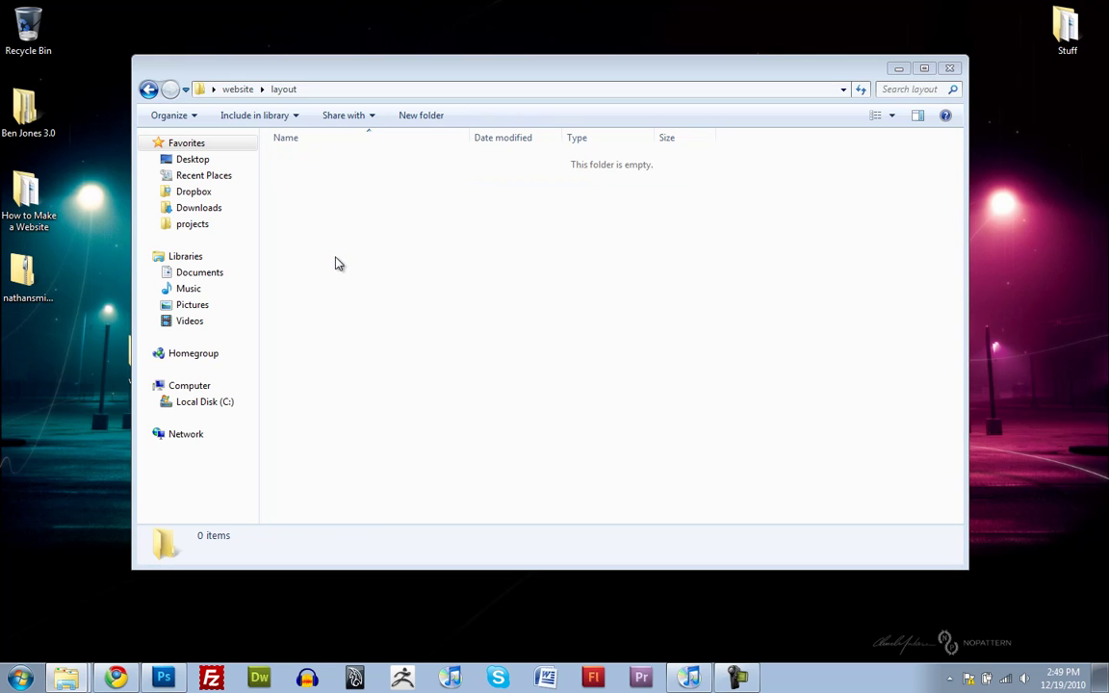
pyautogui.hotkey('ctrl', 'v')
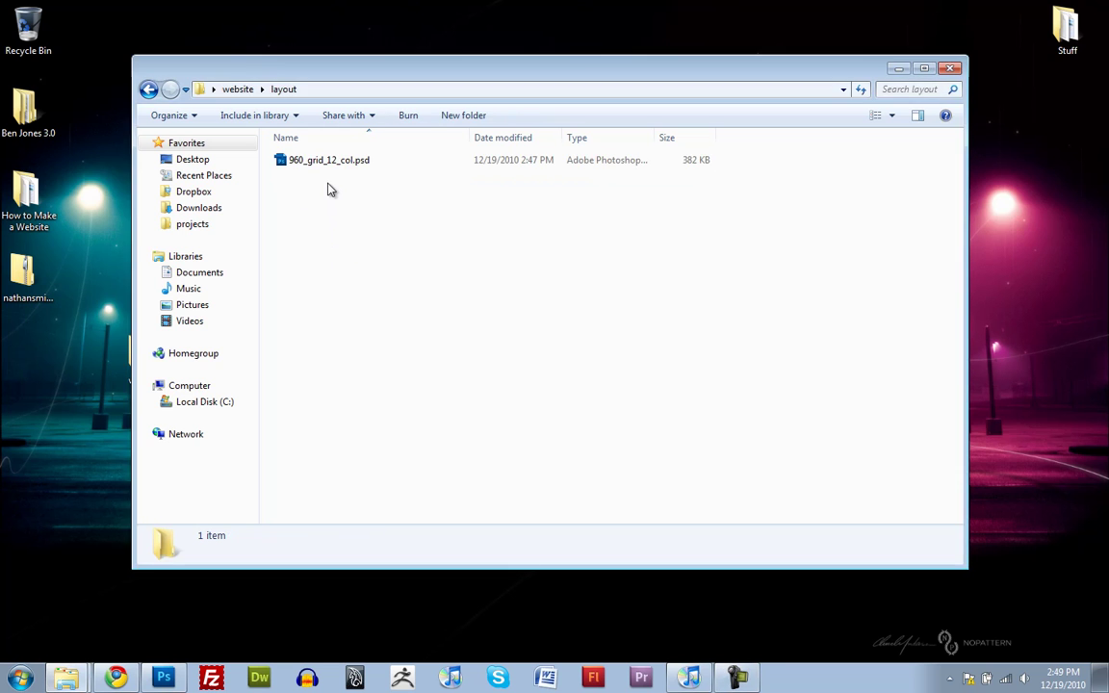
pyautogui.click(320, 169)
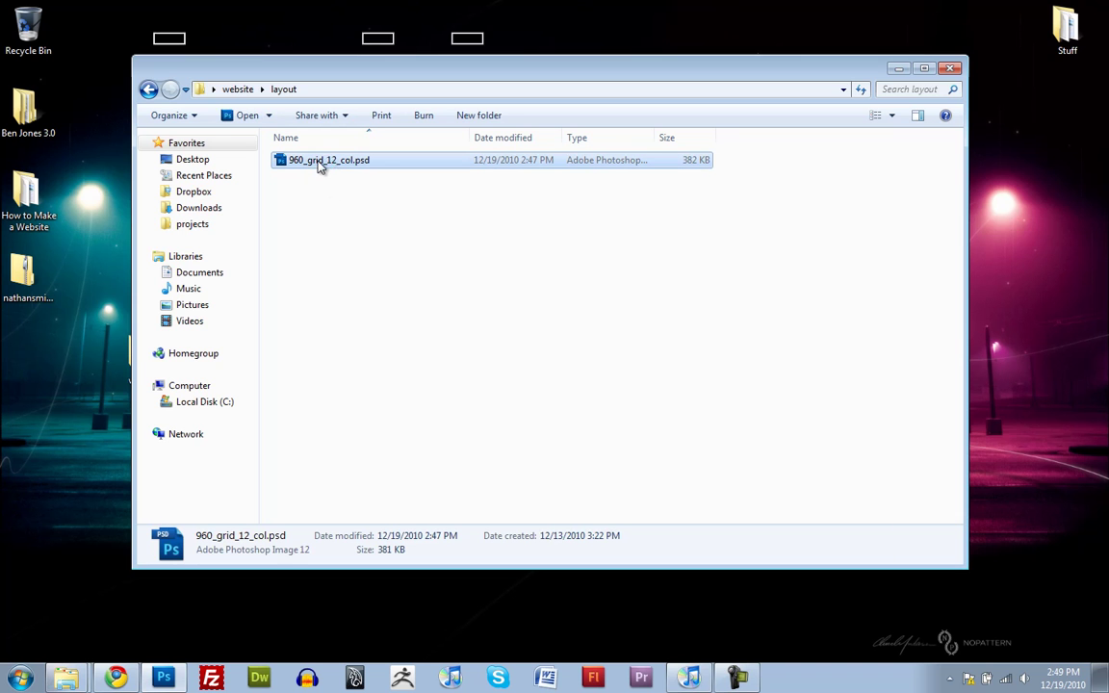
# Step: Open 960_grid_12_col.psd in Photoshop, briefly check the 960.gs page, and return to it
pyautogui.doubleClick(318, 163)
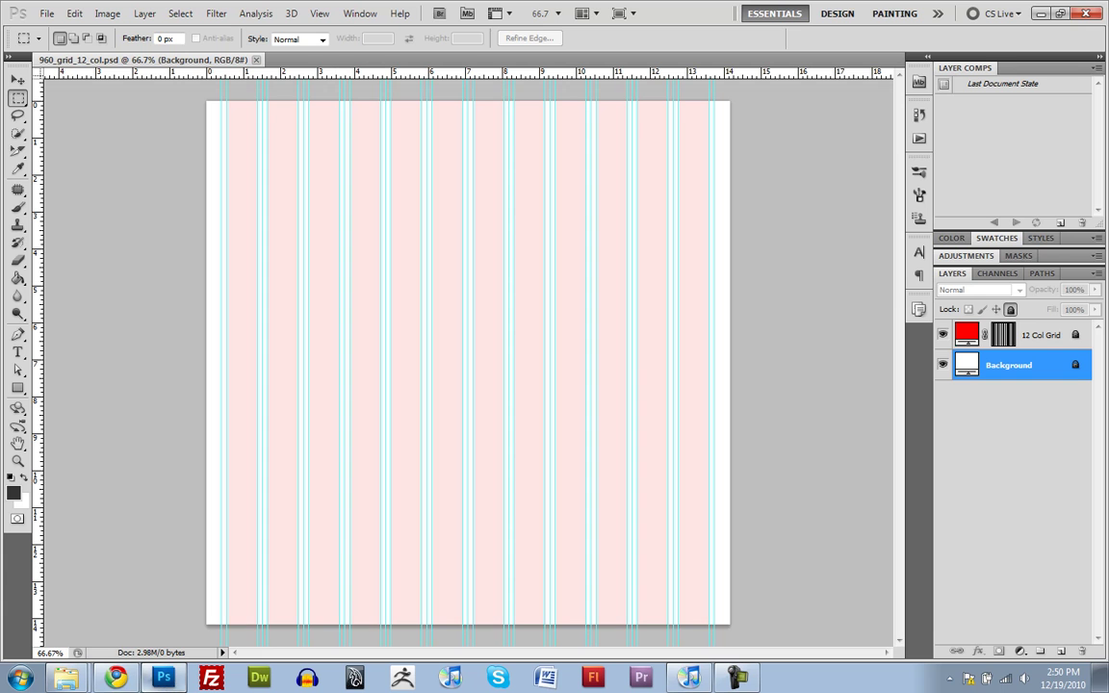
pyautogui.click(108, 676)
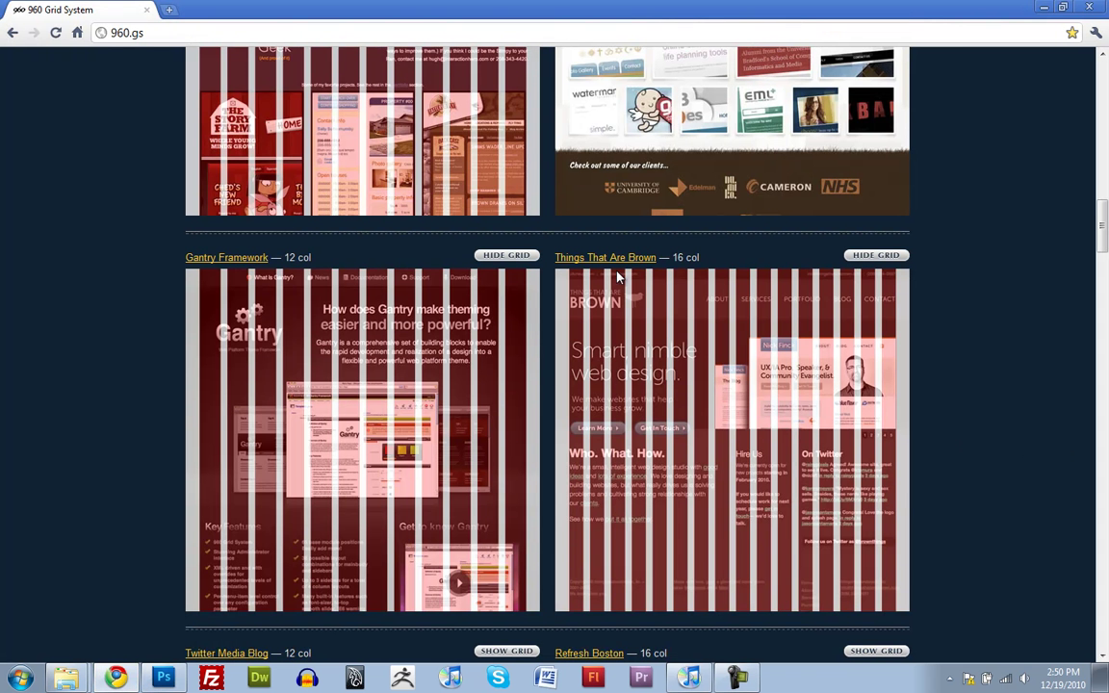
pyautogui.click(1045, 6)
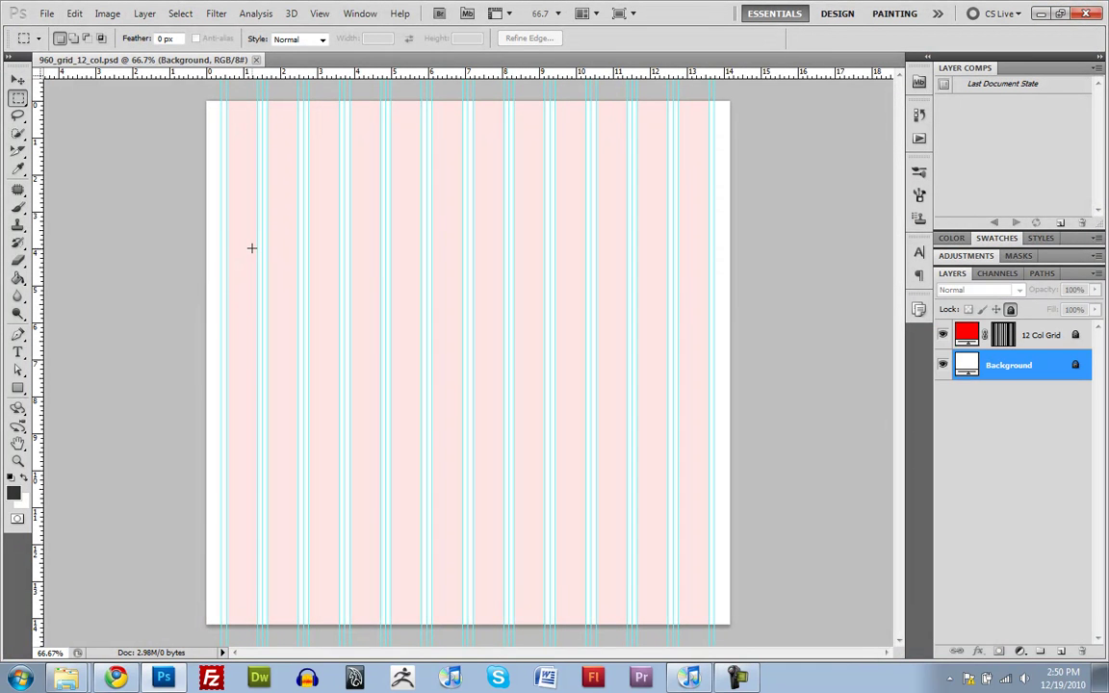
# Step: Create a new empty layer named Layer 1 above the 12 Col Grid layer
pyautogui.click(1052, 335)
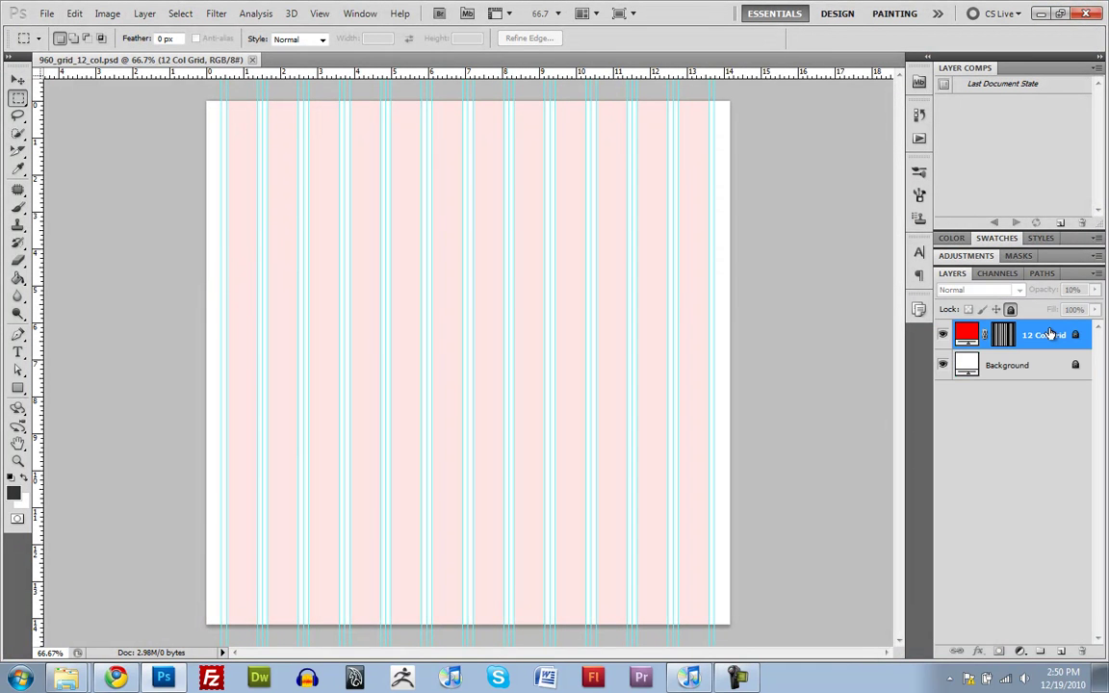
pyautogui.hotkey('ctrl', 'shift', 'n')
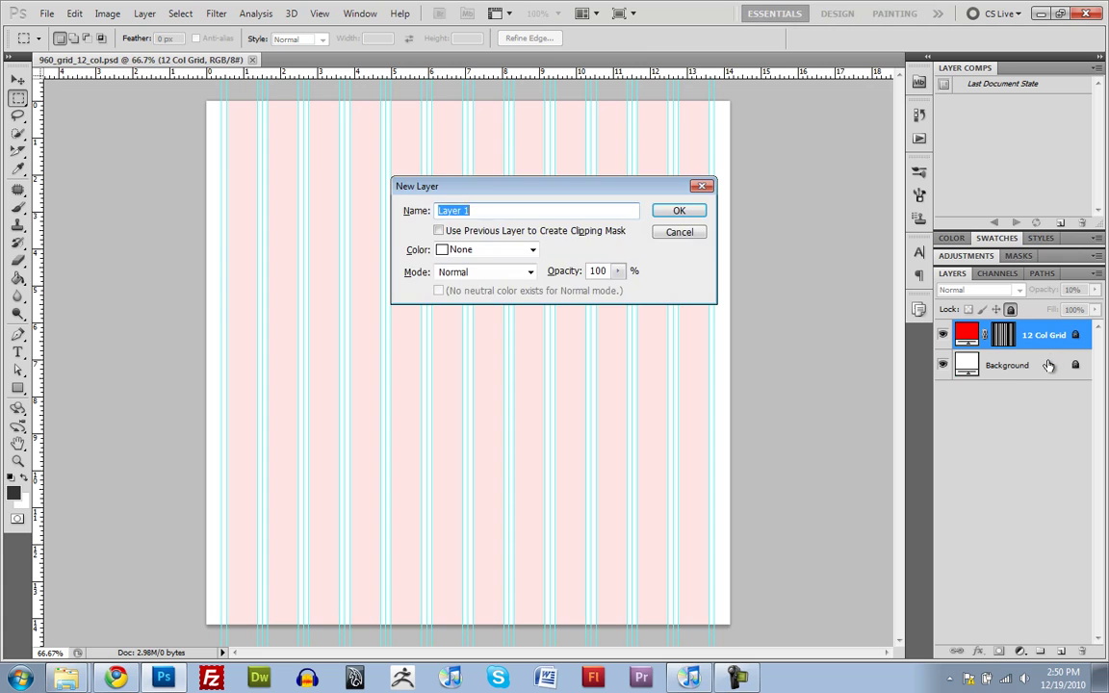
pyautogui.press('Return')
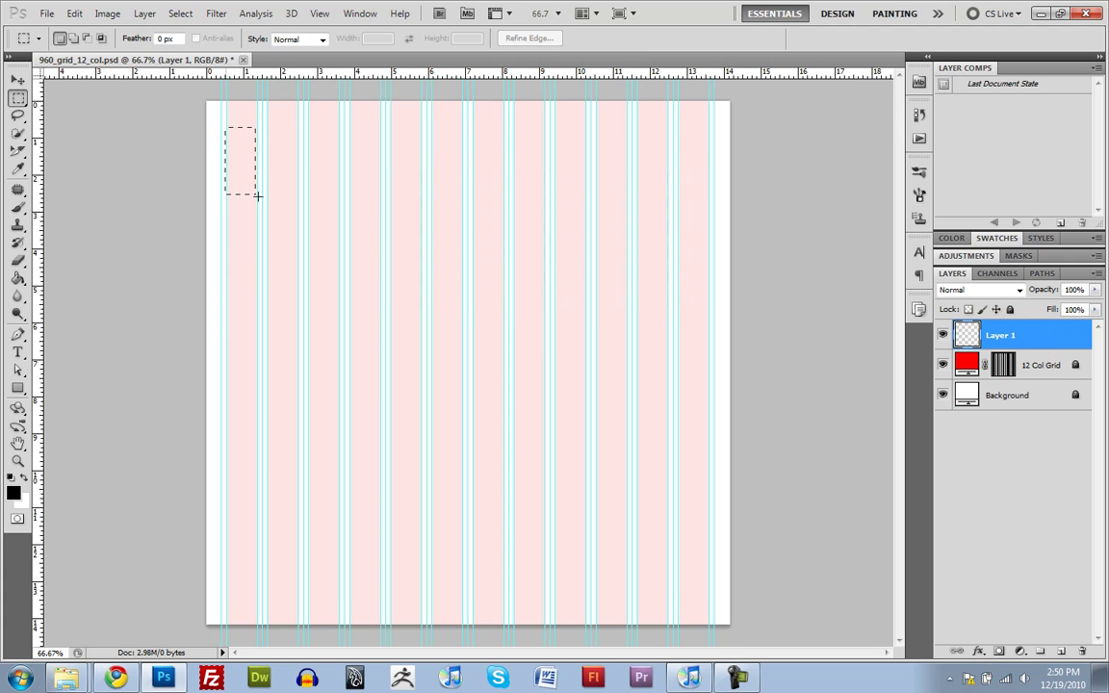
# Step: Draw trial rectangular marquee selections near the top-left of the canvas
pyautogui.moveTo(257, 197); pyautogui.dragTo(257, 198)
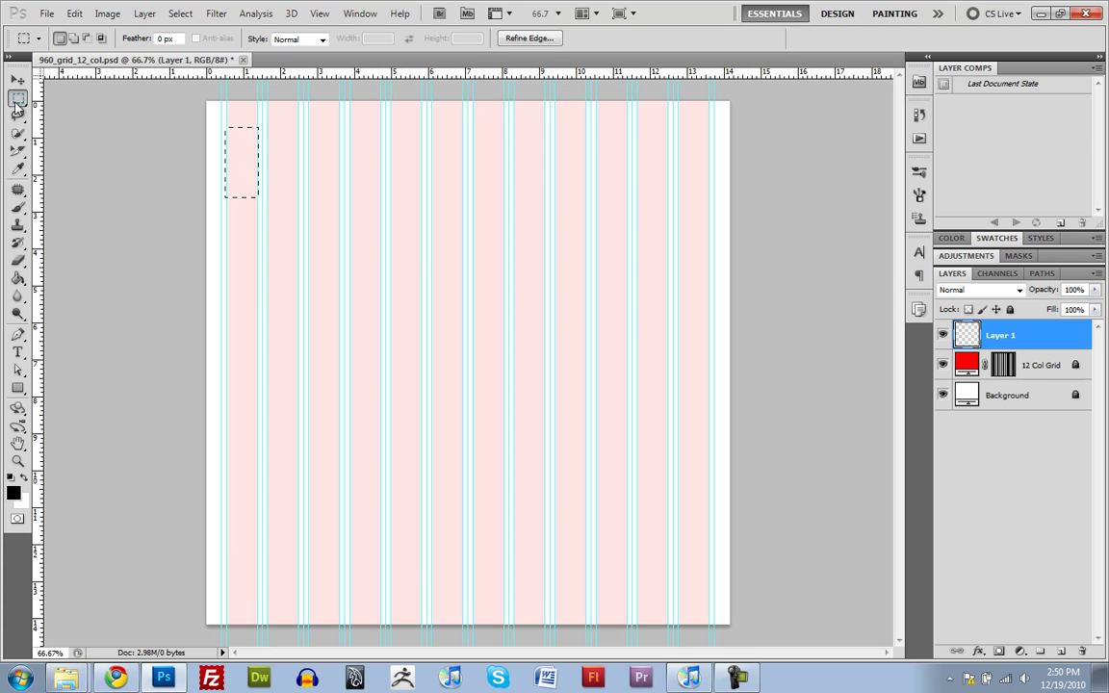
pyautogui.click(231, 140)
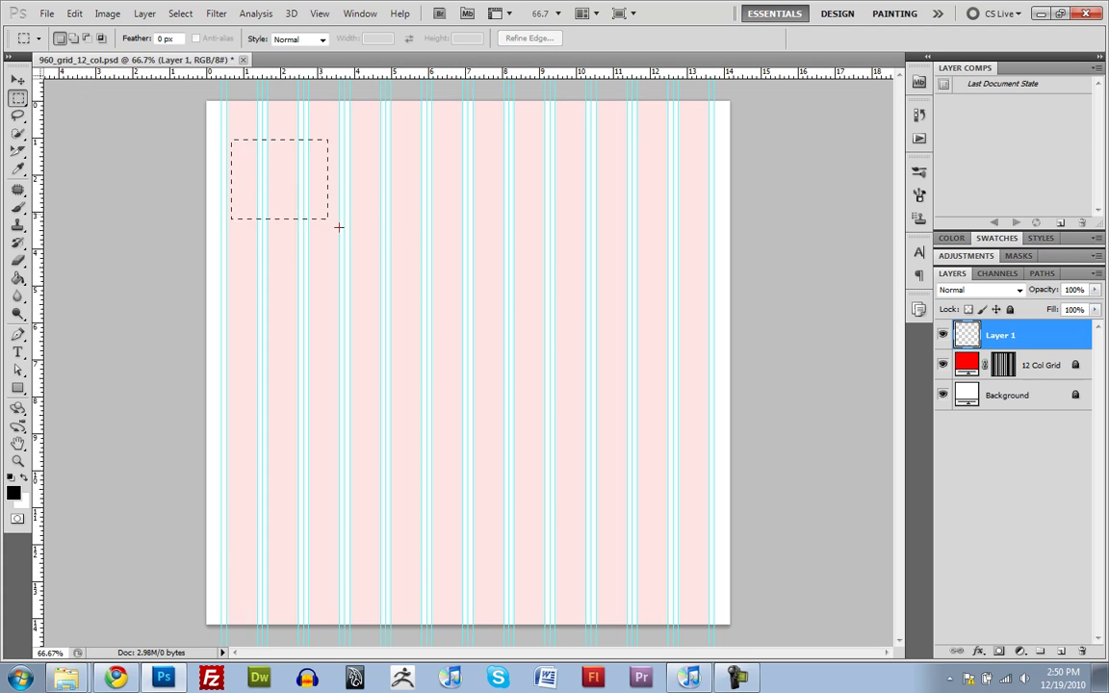
pyautogui.moveTo(350, 231); pyautogui.dragTo(423, 231)
# Step: Turn on View > Snap so selections snap to the grid guides
pyautogui.click(433, 233)
pyautogui.click(320, 14)
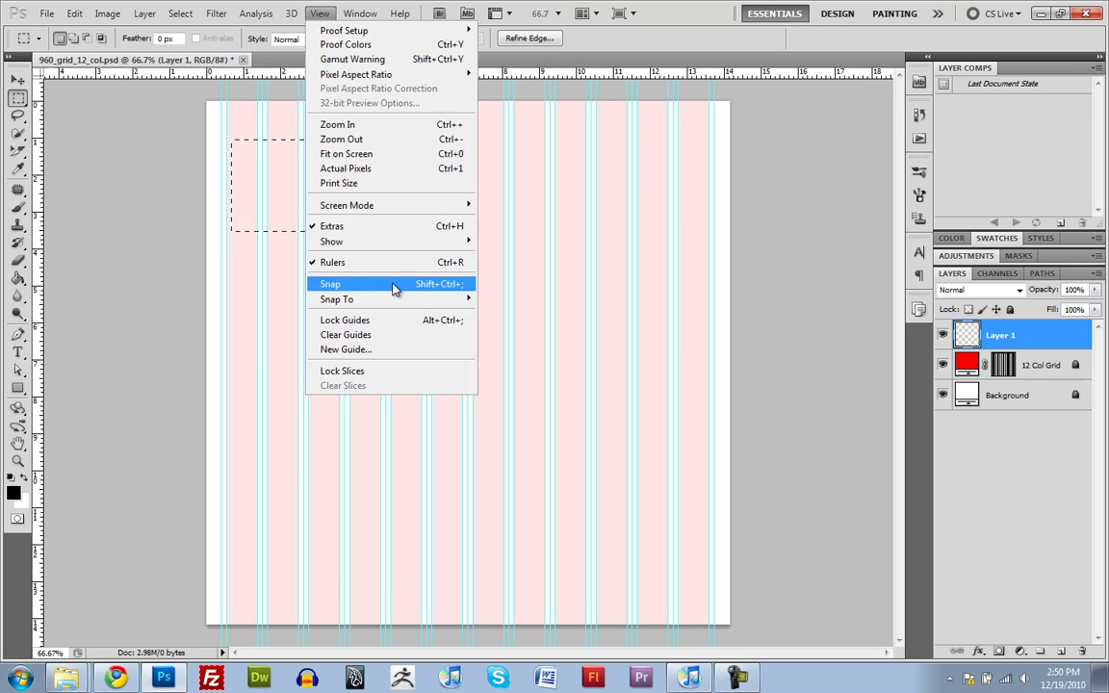
pyautogui.click(319, 13)
pyautogui.click(320, 13)
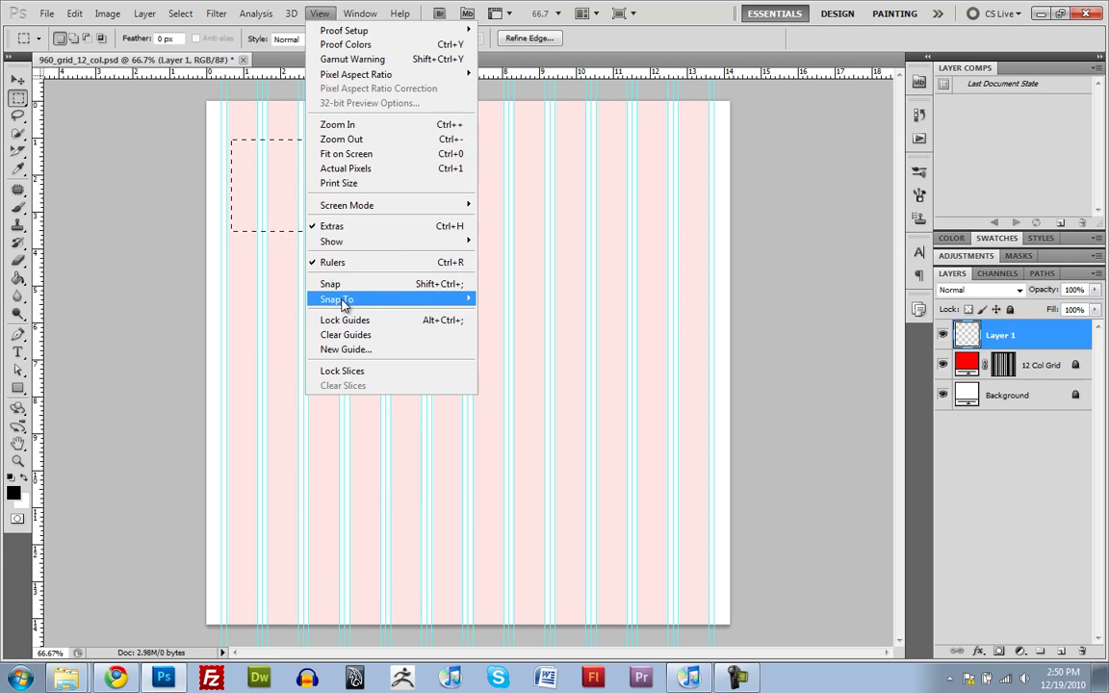
pyautogui.click(346, 291)
pyautogui.click(283, 258)
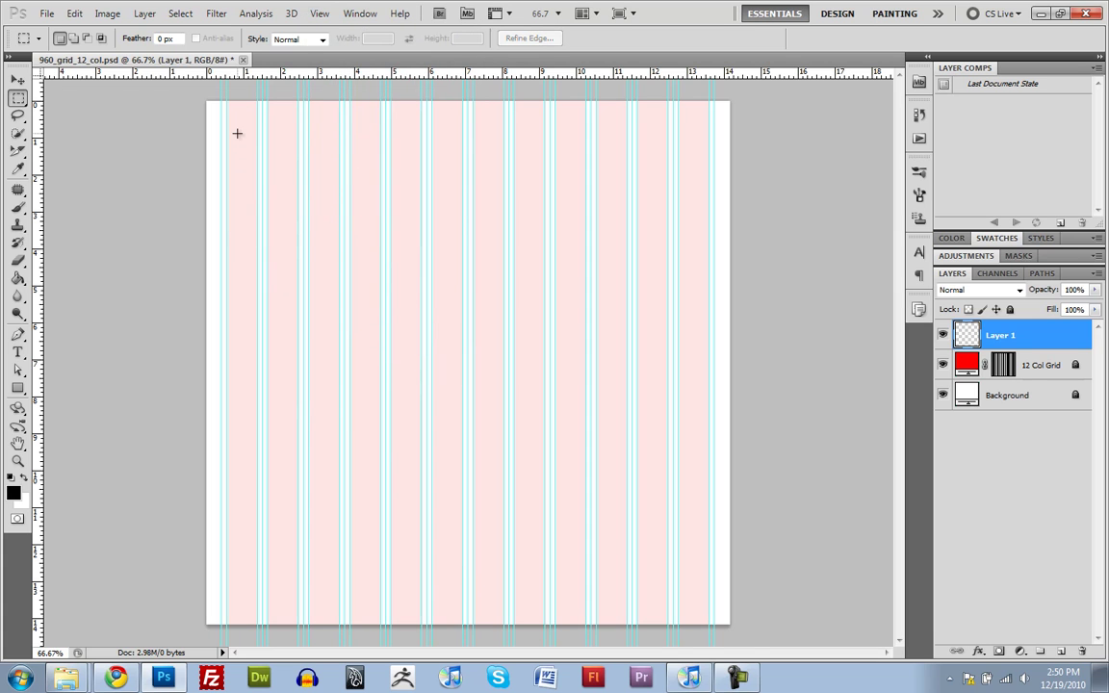
# Step: Select the header area along the grid guides and fill it with black
pyautogui.moveTo(264, 187)
pyautogui.mouseDown()
pyautogui.moveTo(322, 217)
pyautogui.moveTo(386, 211)
pyautogui.moveTo(347, 223)
pyautogui.moveTo(283, 200)
pyautogui.moveTo(366, 222)
pyautogui.moveTo(375, 214)
pyautogui.mouseUp()
pyautogui.moveTo(442, 259)
pyautogui.mouseDown()
pyautogui.moveTo(455, 260)
pyautogui.moveTo(445, 289)
pyautogui.moveTo(469, 277)
pyautogui.moveTo(434, 249)
pyautogui.moveTo(431, 222)
pyautogui.moveTo(453, 219)
pyautogui.moveTo(495, 247)
pyautogui.moveTo(539, 230)
pyautogui.moveTo(545, 191)
pyautogui.moveTo(597, 154)
pyautogui.moveTo(624, 159)
pyautogui.mouseUp()
pyautogui.press('g')
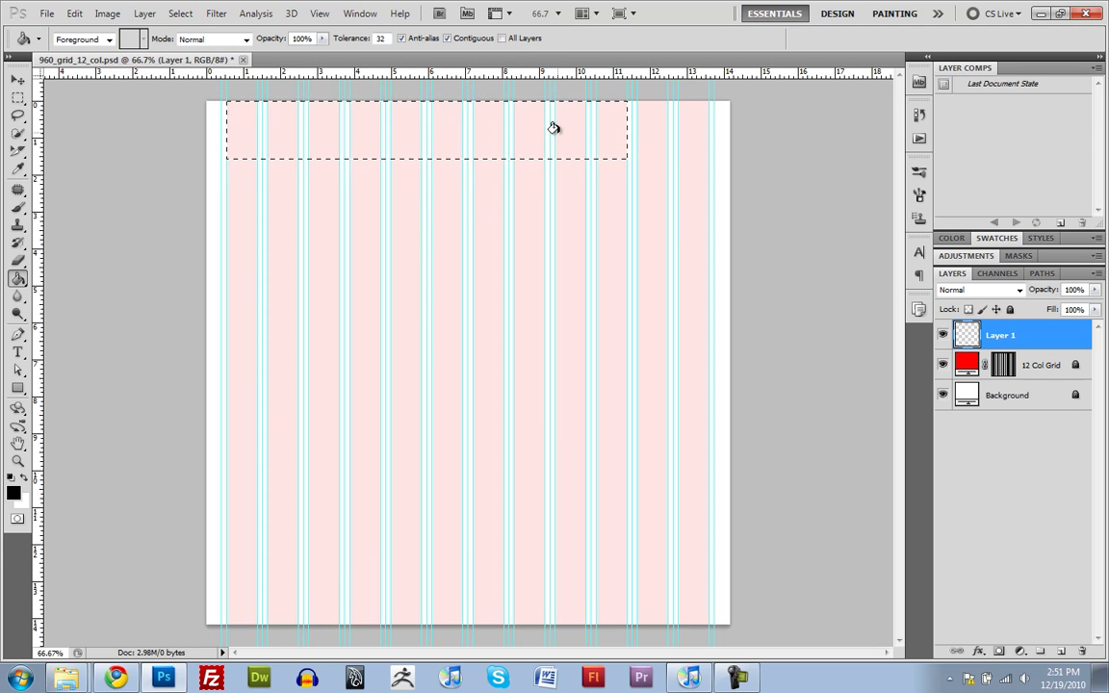
pyautogui.click(285, 139)
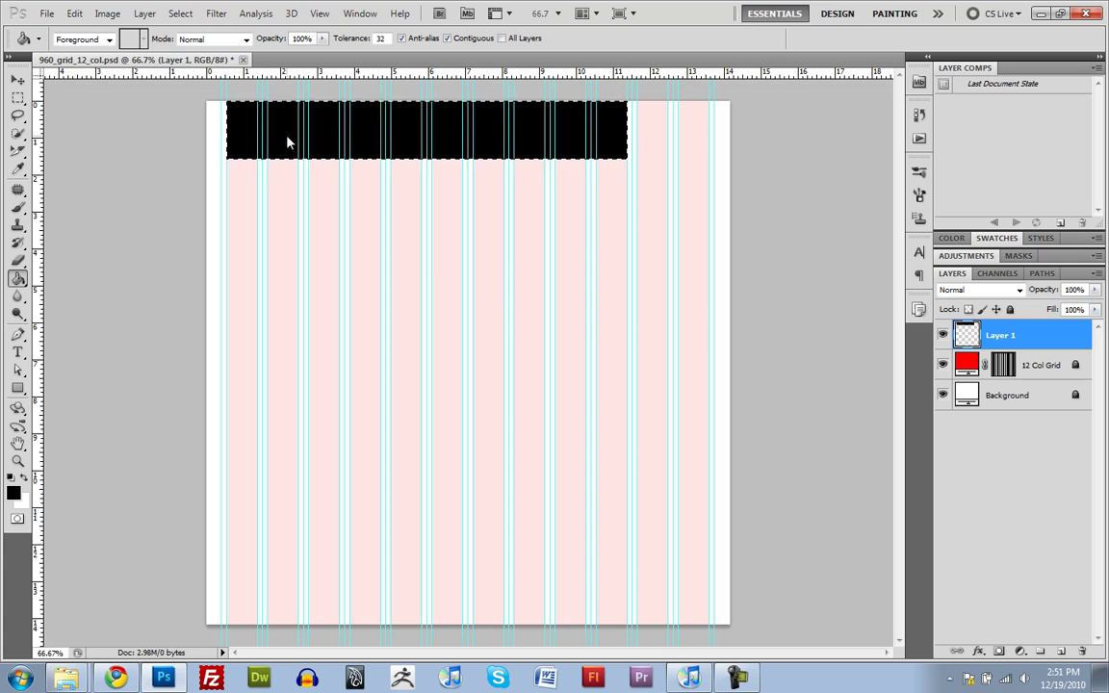
pyautogui.hotkey('ctrl', 'd')
# Step: Fill a full-width navigation strip below the header with black
pyautogui.press('m')
pyautogui.moveTo(432, 300)
pyautogui.mouseDown()
pyautogui.moveTo(350, 285)
pyautogui.moveTo(423, 226)
pyautogui.moveTo(673, 208)
pyautogui.moveTo(713, 192)
pyautogui.moveTo(705, 215)
pyautogui.mouseUp()
pyautogui.press('g')
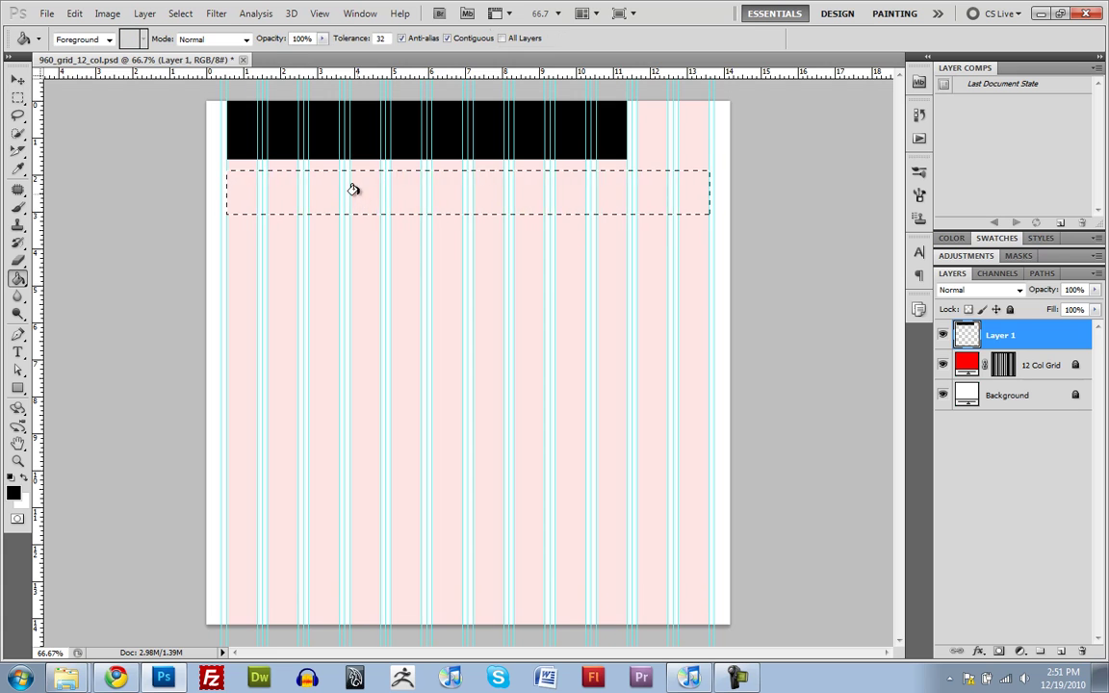
pyautogui.click(378, 187)
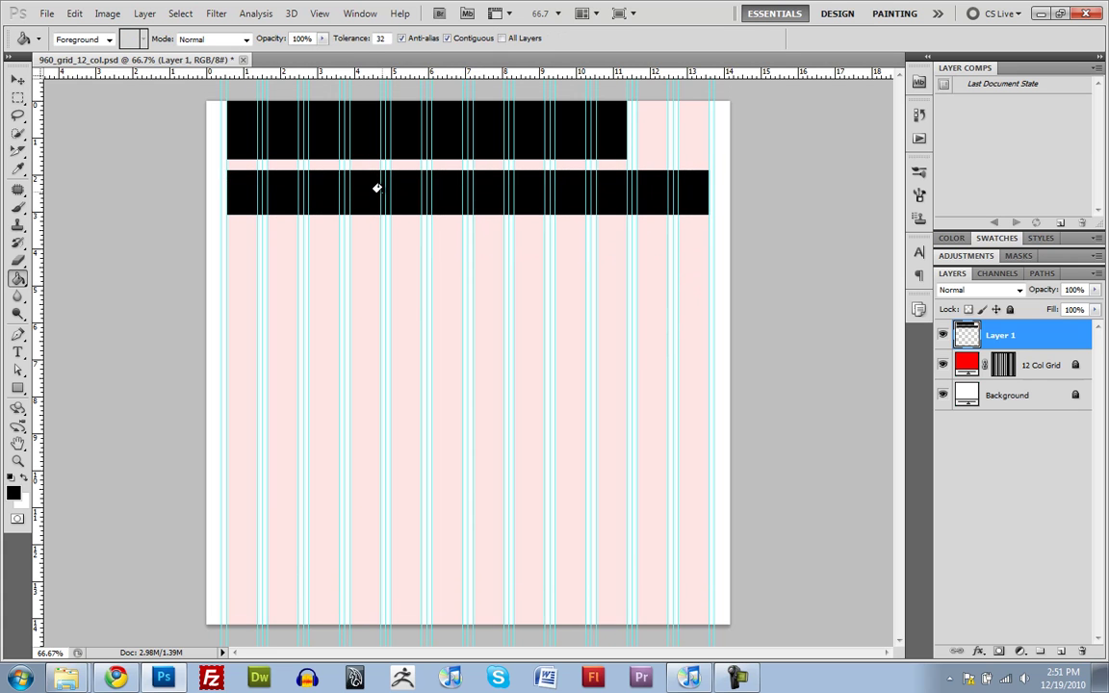
# Step: Fill a small black box below the navigation strip
pyautogui.press('m')
pyautogui.moveTo(234, 255)
pyautogui.mouseDown()
pyautogui.moveTo(265, 295)
pyautogui.moveTo(243, 287)
pyautogui.moveTo(305, 302)
pyautogui.mouseUp()
pyautogui.press('g')
pyautogui.click(264, 287)
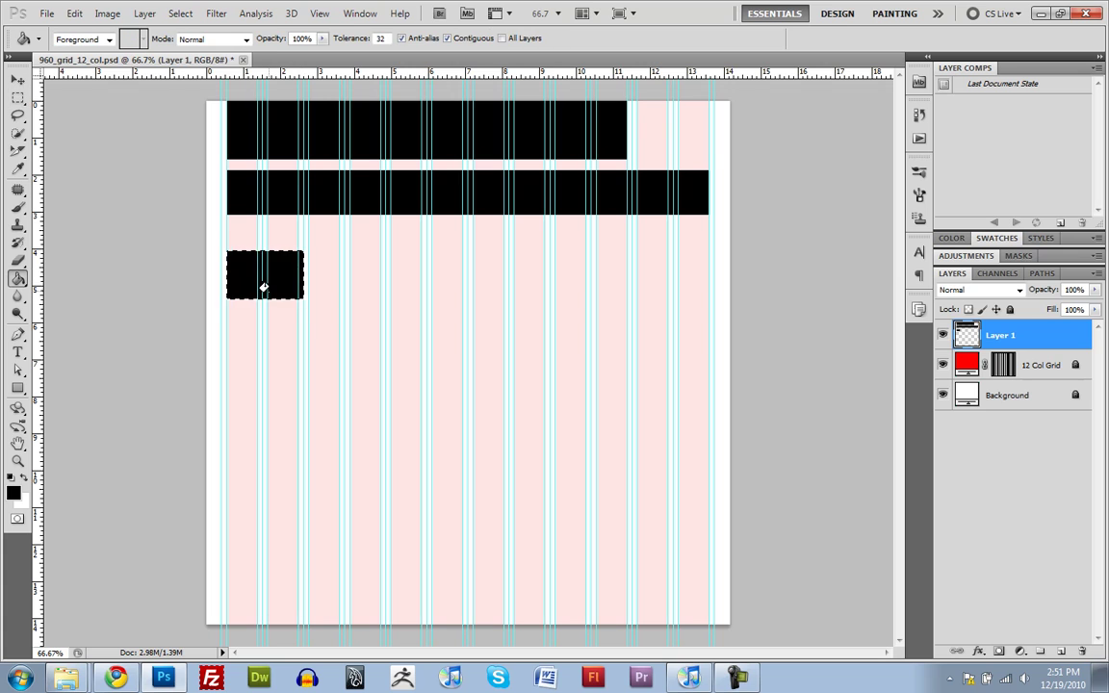
pyautogui.hotkey('ctrl', 'd')
pyautogui.press('m')
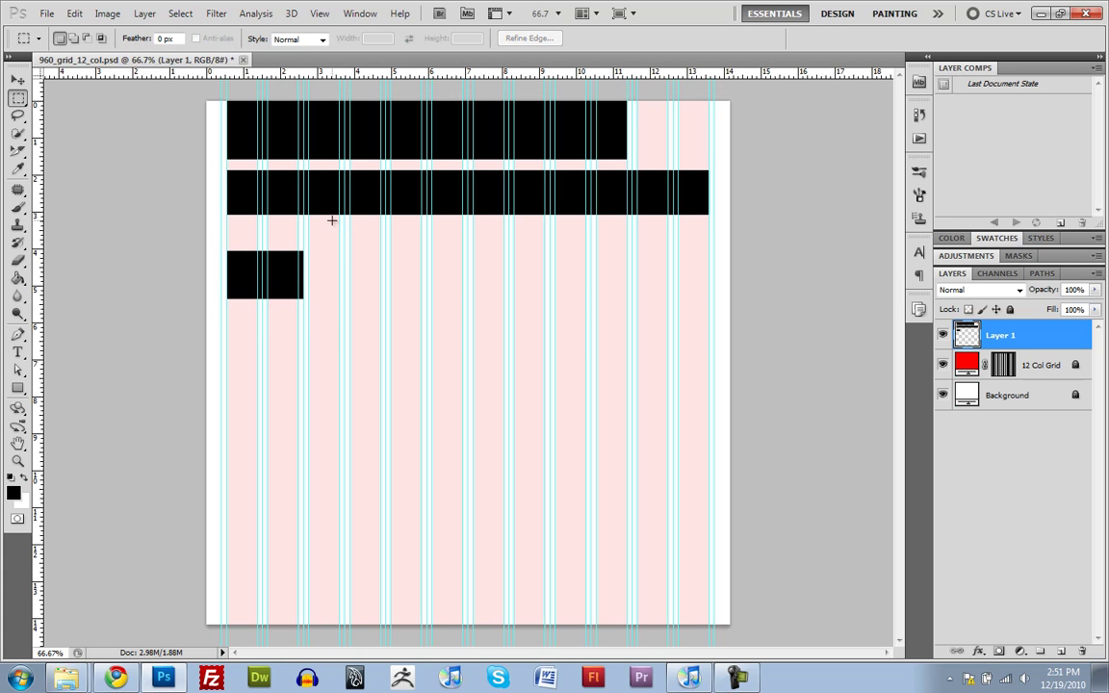
# Step: Try selections beside the small box and around the top bar, undoing one change
pyautogui.moveTo(330, 220); pyautogui.dragTo(298, 319)
pyautogui.click(364, 273)
pyautogui.moveTo(319, 218); pyautogui.dragTo(295, 325)
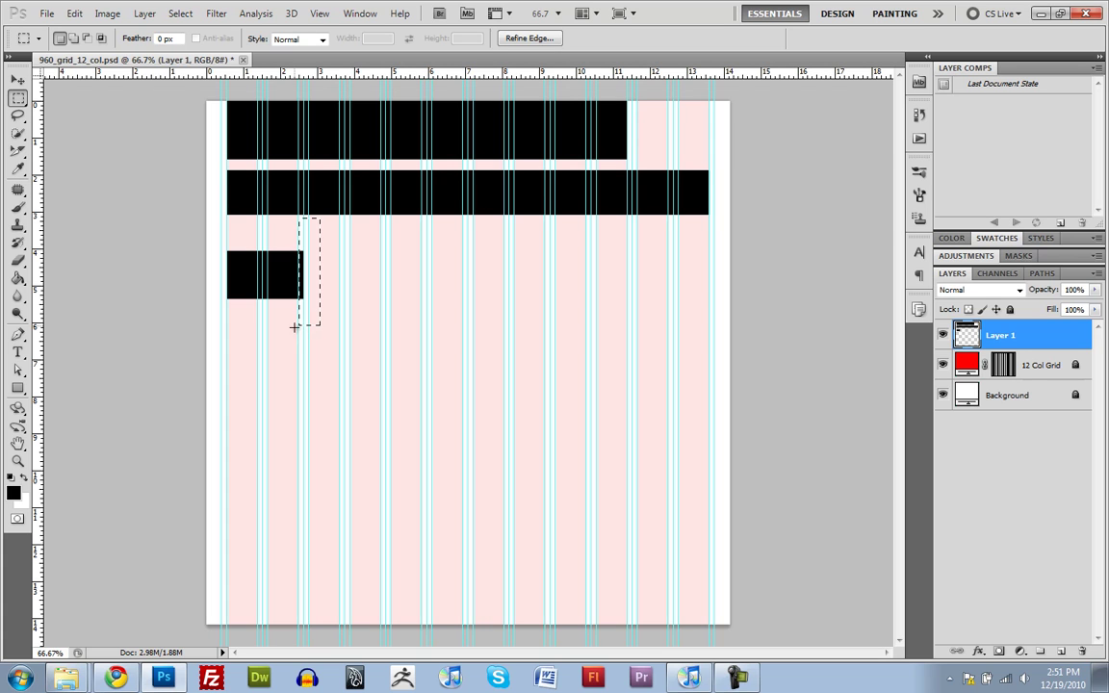
pyautogui.click(295, 325)
pyautogui.moveTo(219, 84); pyautogui.dragTo(629, 156)
pyautogui.click(613, 162)
pyautogui.hotkey('ctrl', 'z')
pyautogui.click(240, 109)
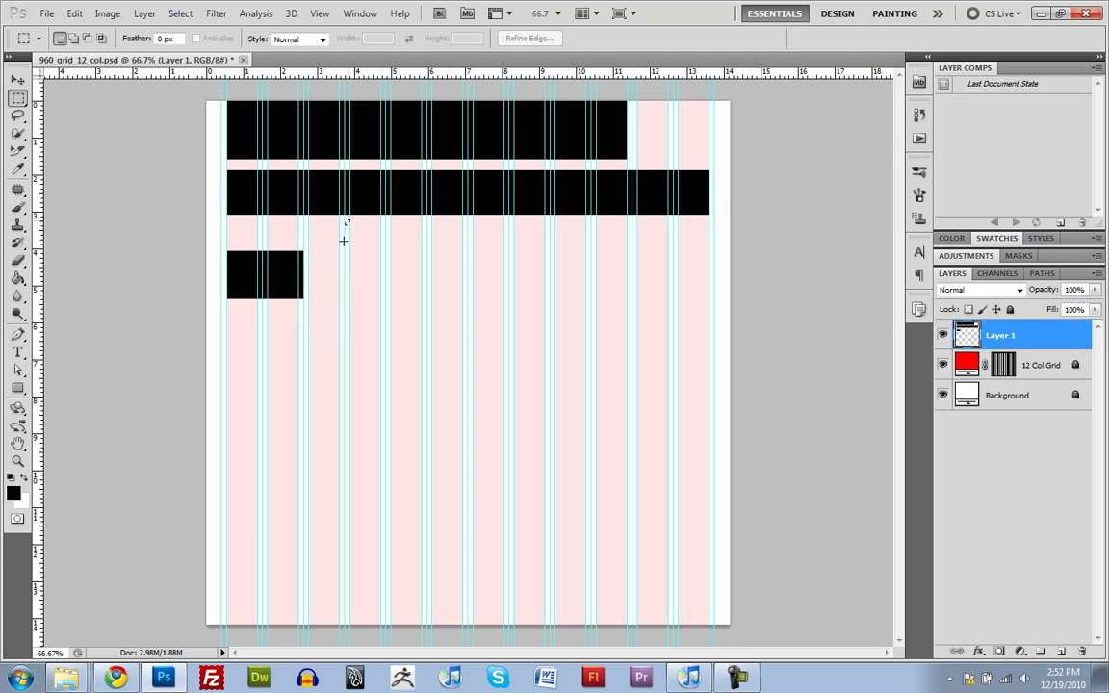
# Step: Delete the small box's overhanging right strip, then bring up the Stuff folder window
pyautogui.moveTo(328, 276); pyautogui.dragTo(295, 331)
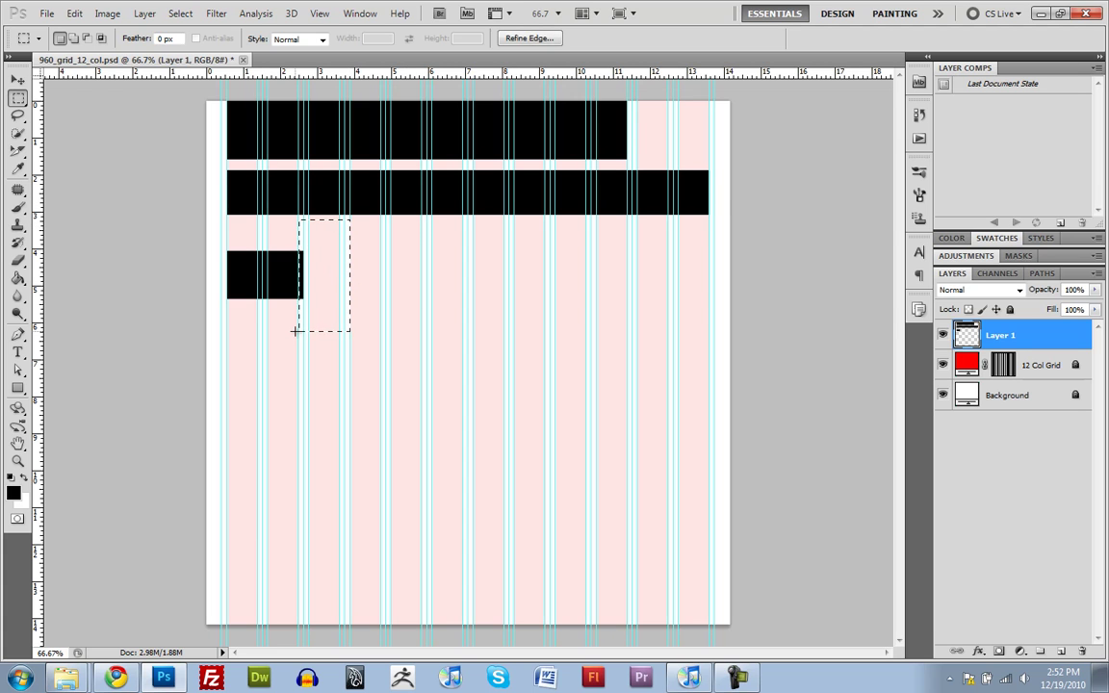
pyautogui.press('Delete')
pyautogui.hotkey('ctrl', 'd')
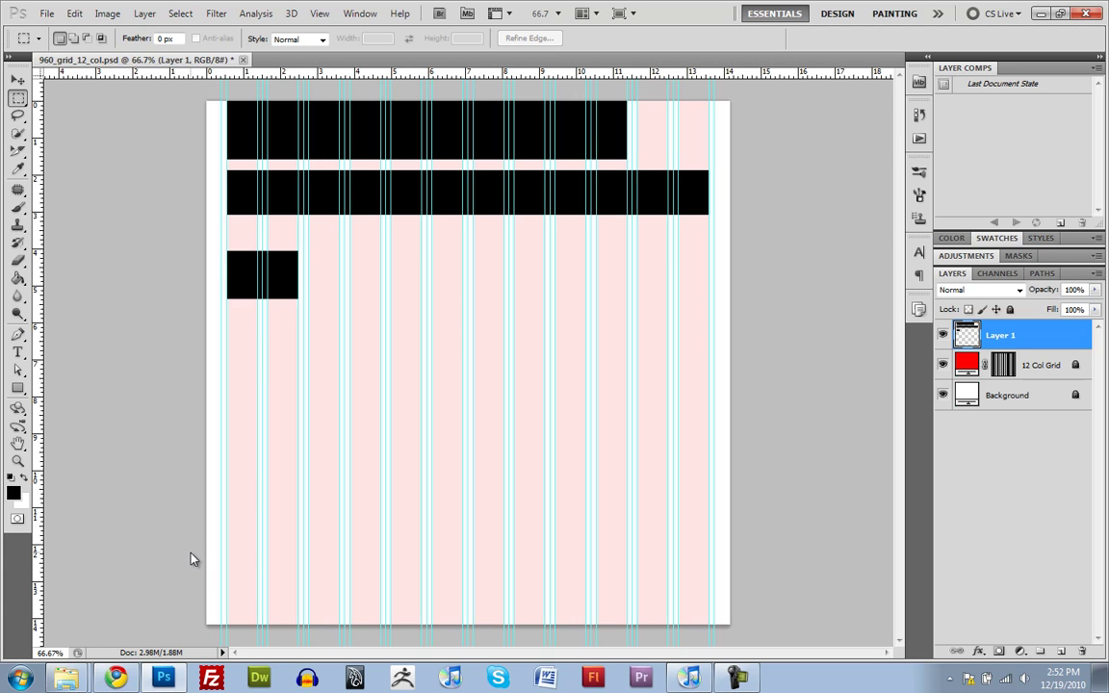
pyautogui.click(63, 682)
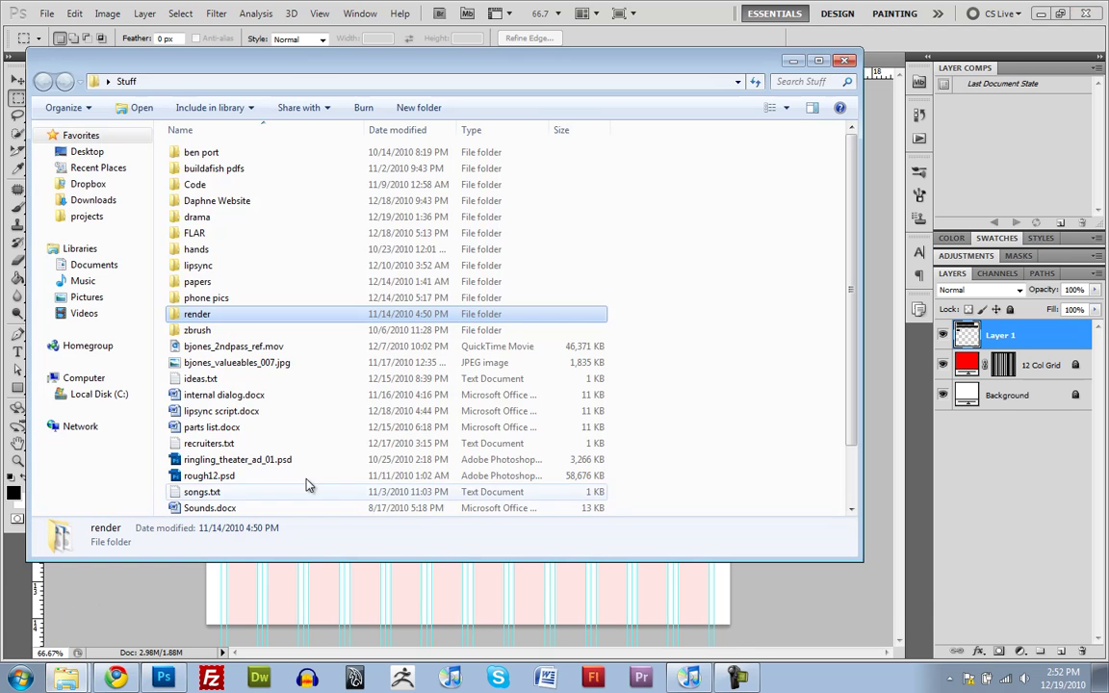
# Step: Close the Stuff window and open How to Make a Website > design > layout1.psd
pyautogui.moveTo(279, 60); pyautogui.dragTo(414, 99)
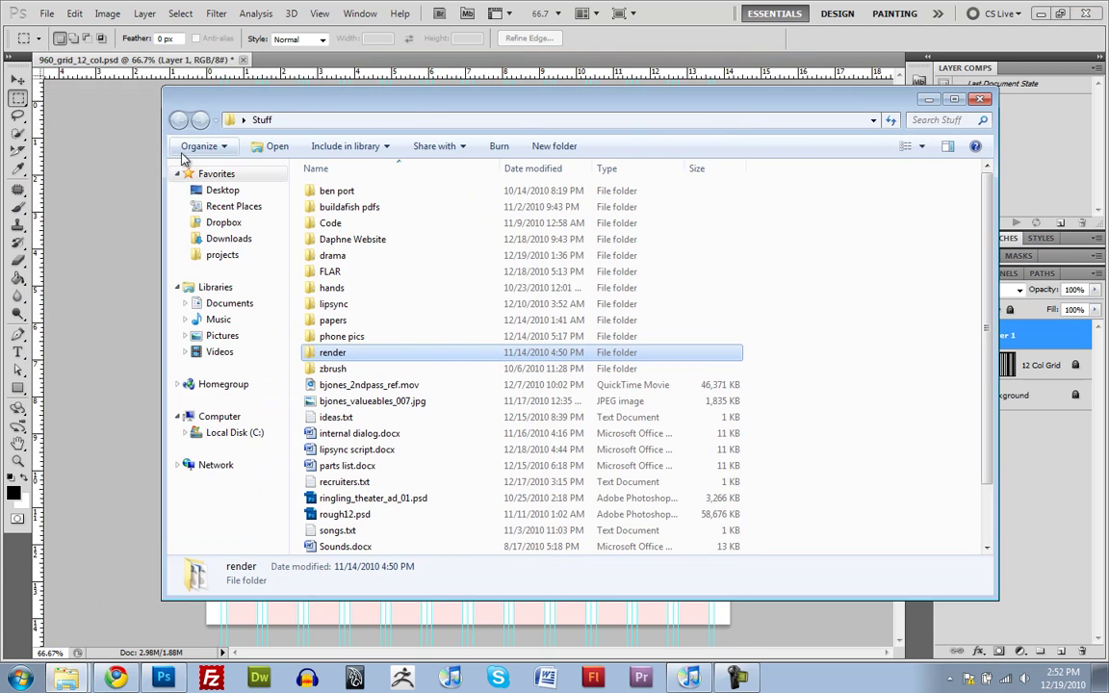
pyautogui.click(928, 99)
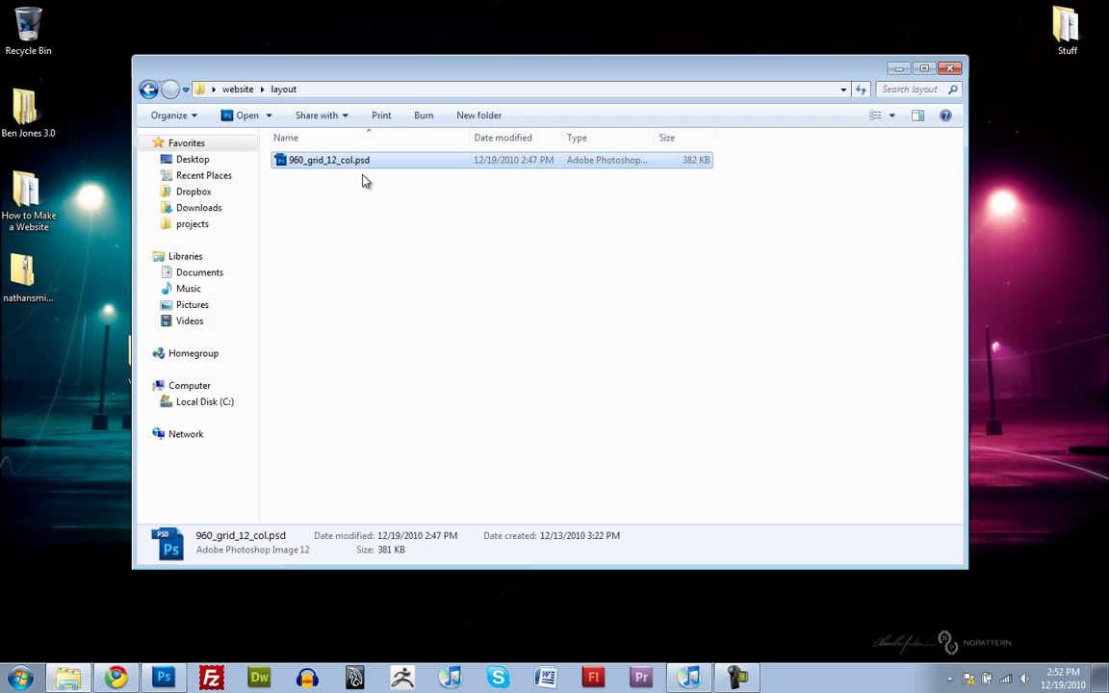
pyautogui.doubleClick(27, 193)
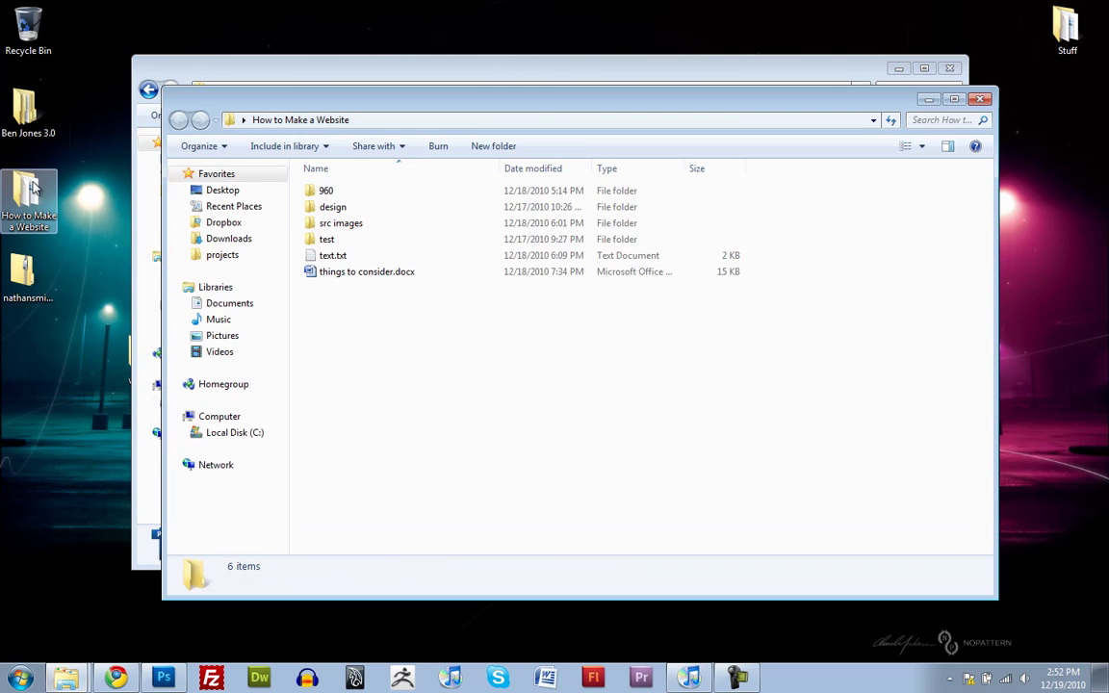
pyautogui.doubleClick(354, 207)
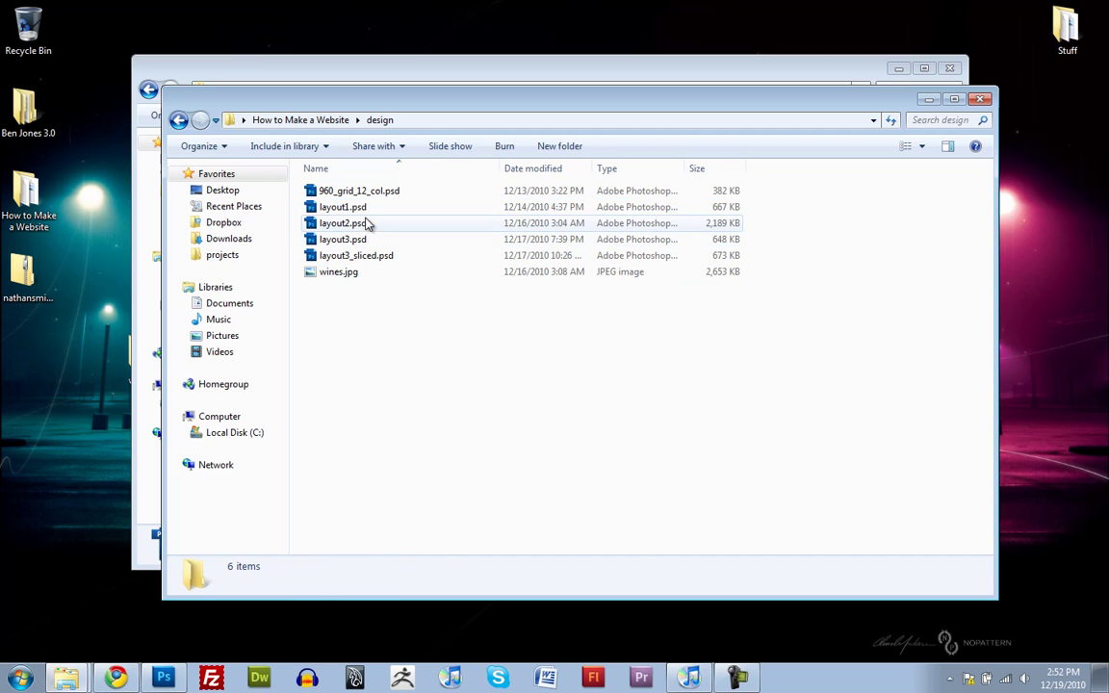
pyautogui.doubleClick(366, 210)
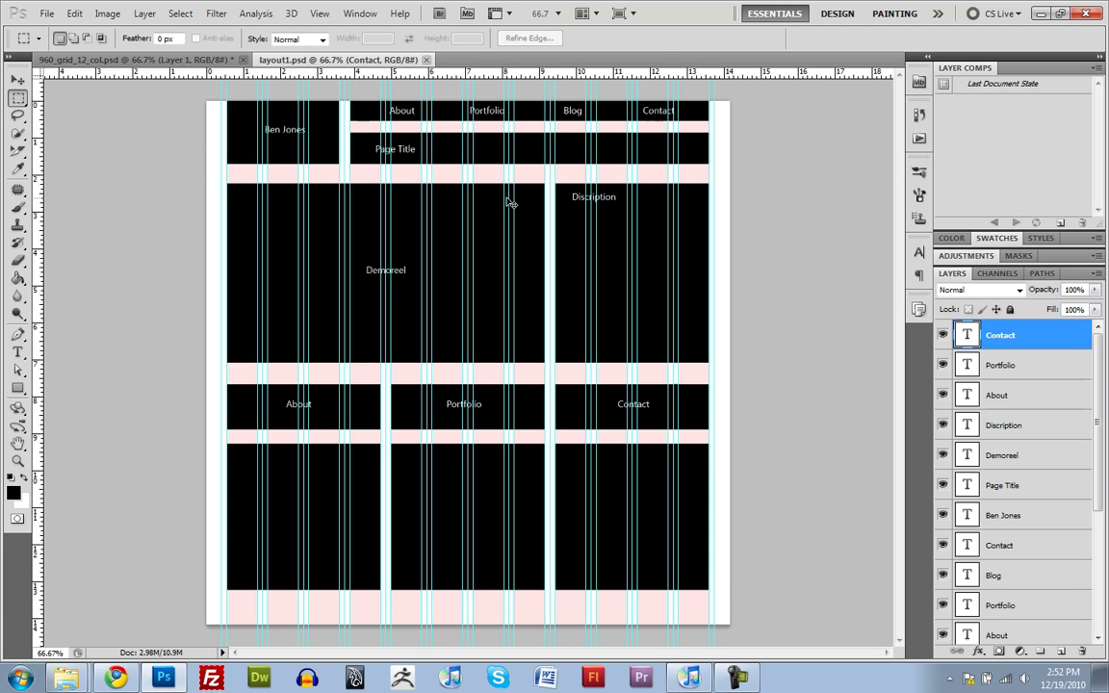
# Step: Hide the guides, zoom layout1 to 100% and pan across its blocks
pyautogui.hotkey('ctrl', ';')
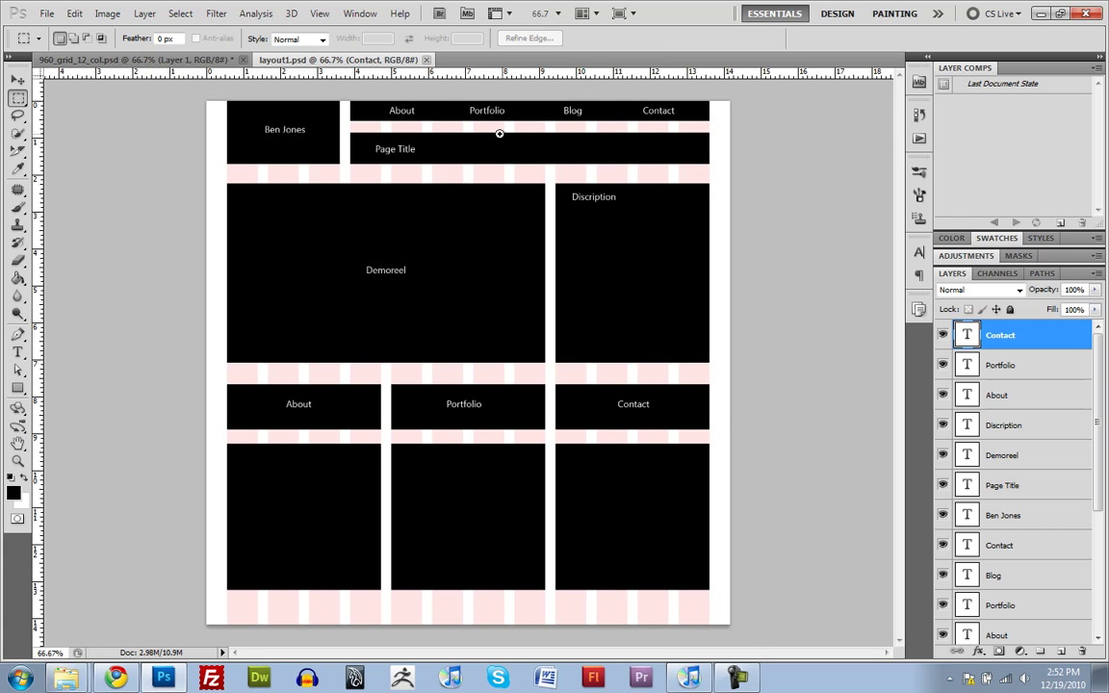
pyautogui.hotkey('ctrl', '+')
pyautogui.moveTo(448, 154); pyautogui.dragTo(434, 252)
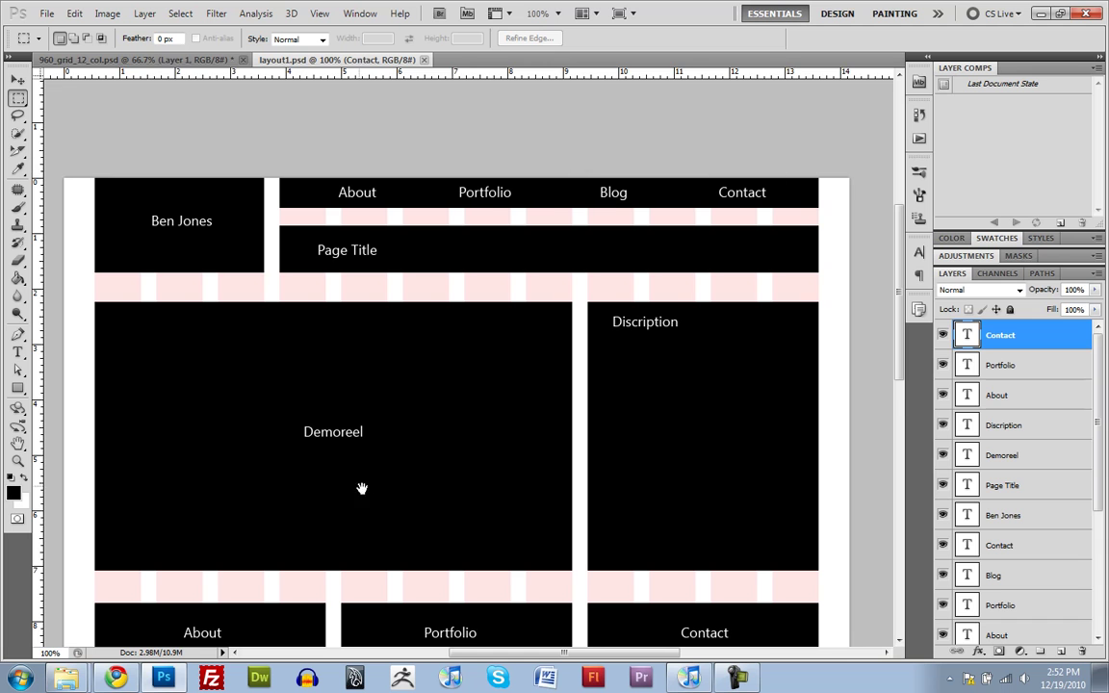
pyautogui.moveTo(367, 483); pyautogui.dragTo(477, 329)
pyautogui.moveTo(437, 443); pyautogui.dragTo(479, 394)
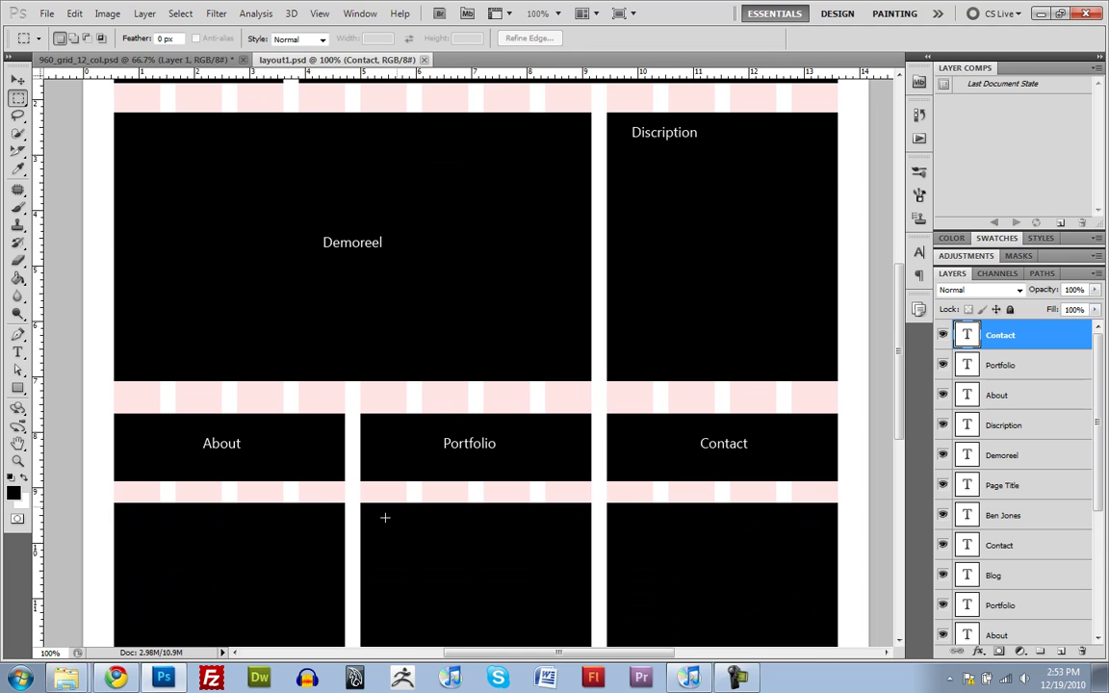
pyautogui.moveTo(673, 482); pyautogui.dragTo(678, 418)
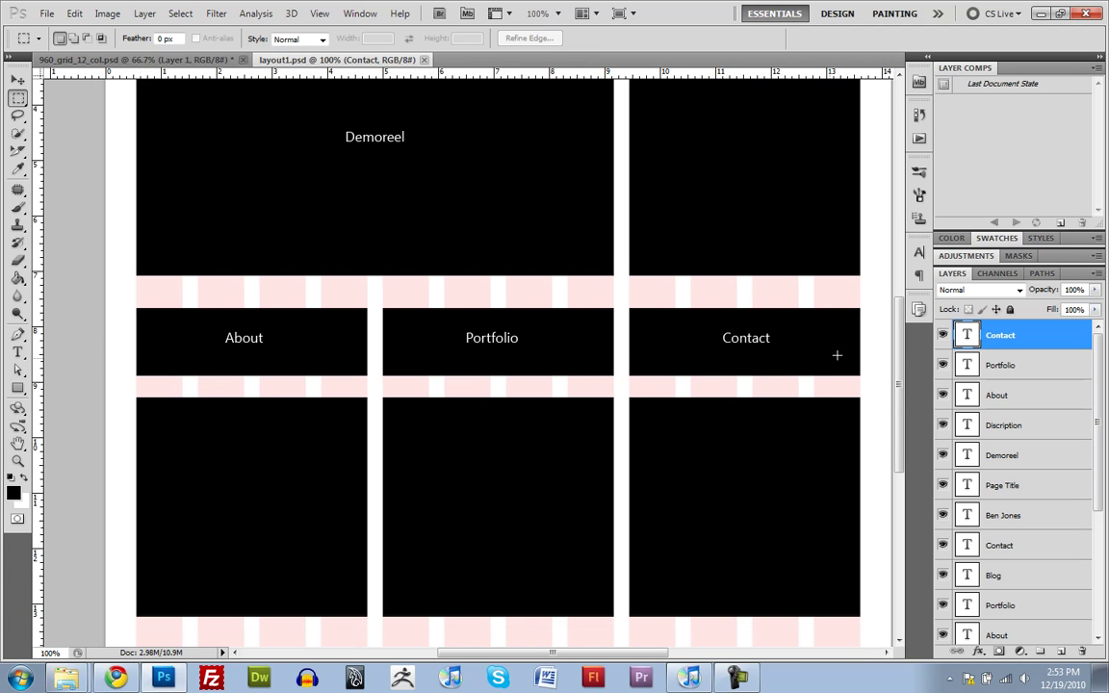
pyautogui.moveTo(646, 224); pyautogui.dragTo(637, 248)
pyautogui.moveTo(1101, 463); pyautogui.dragTo(1095, 613)
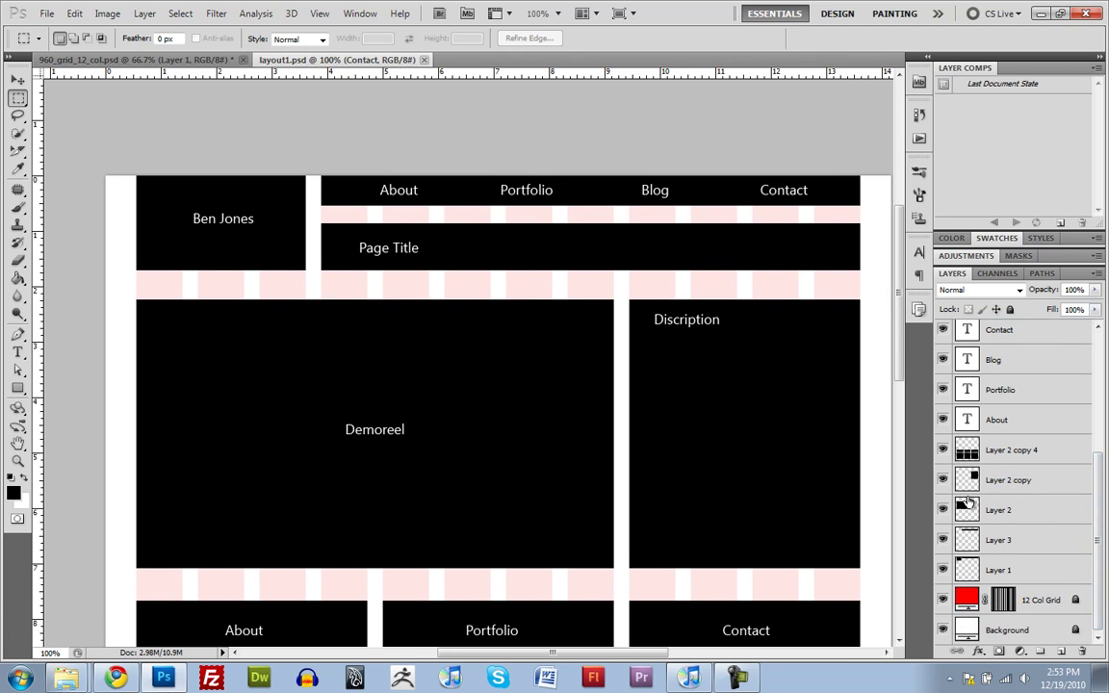
# Step: Start a text layer on the Demoreel box, then delete the empty Layer 4
pyautogui.click(992, 570)
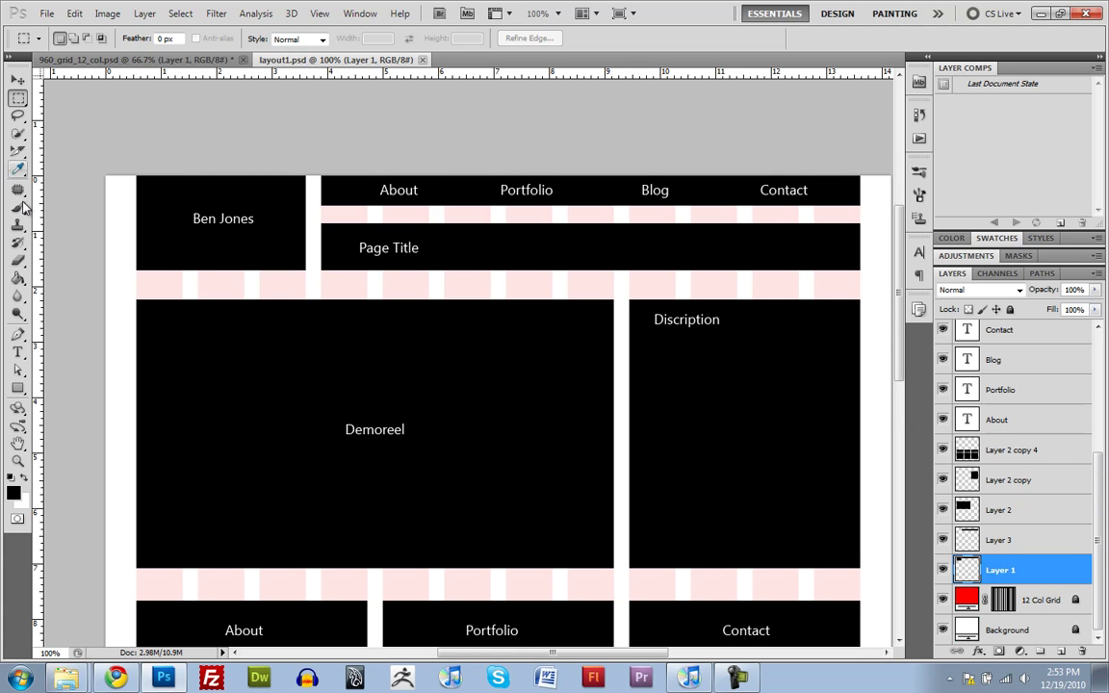
pyautogui.press('t')
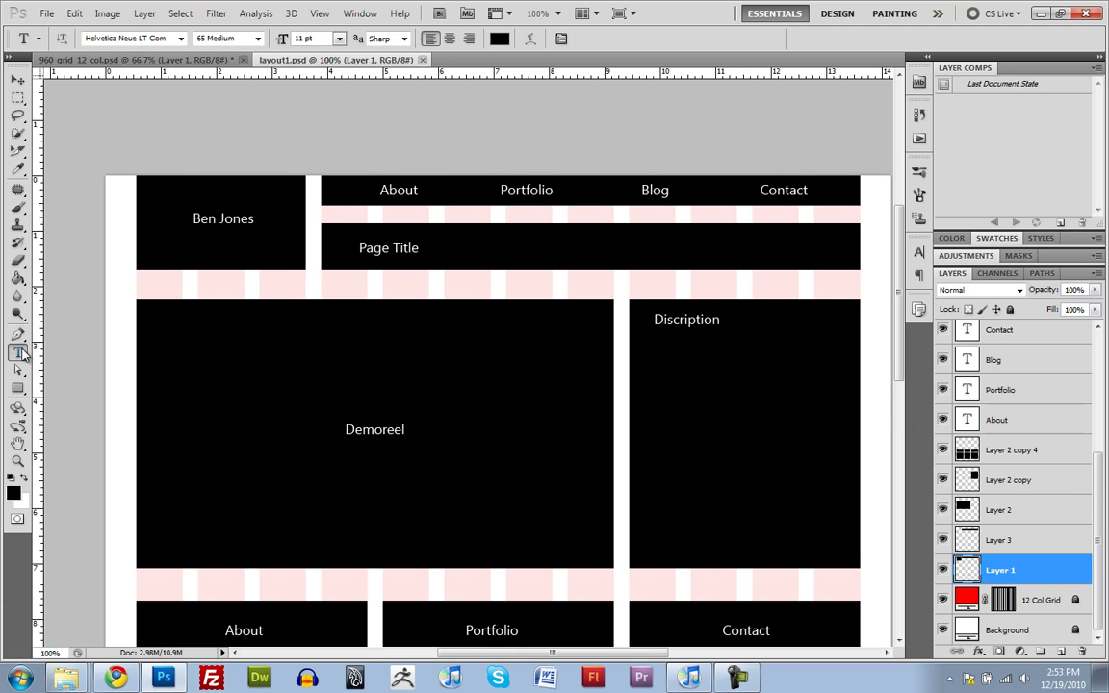
pyautogui.click(276, 327)
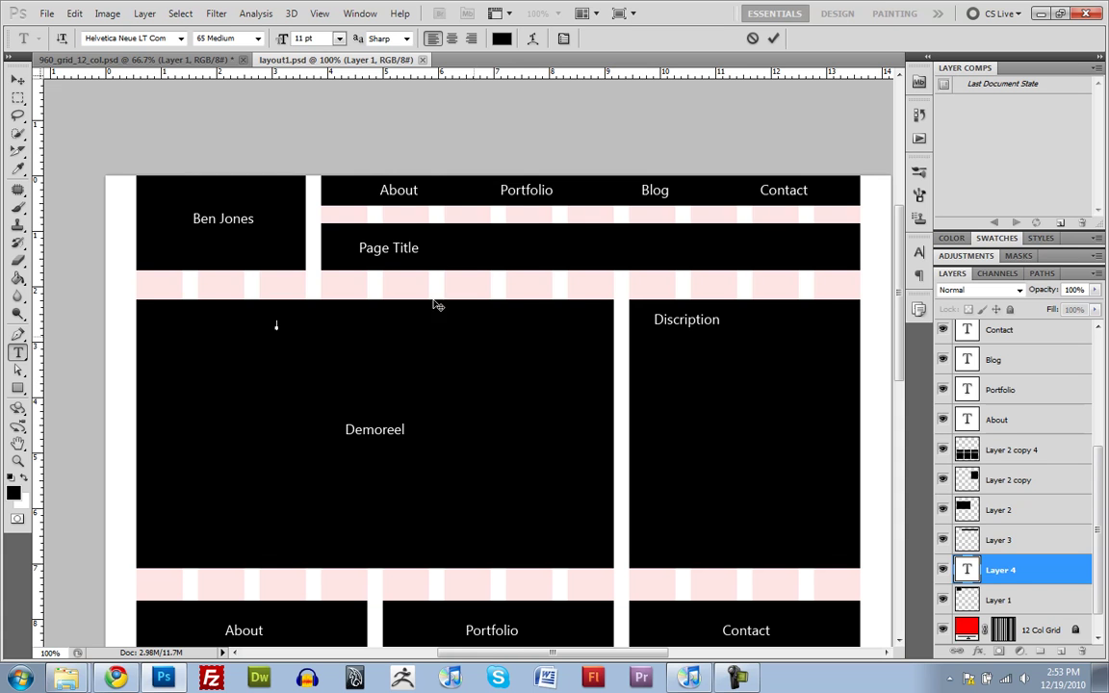
pyautogui.click(18, 79)
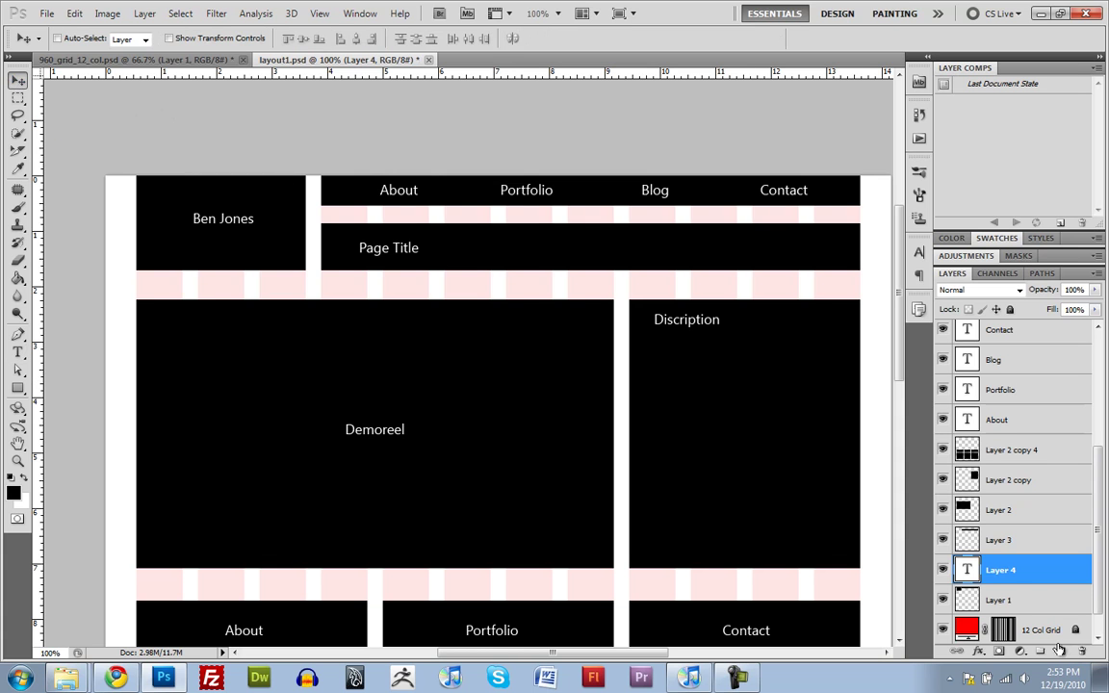
pyautogui.press('Delete')
pyautogui.click(430, 59)
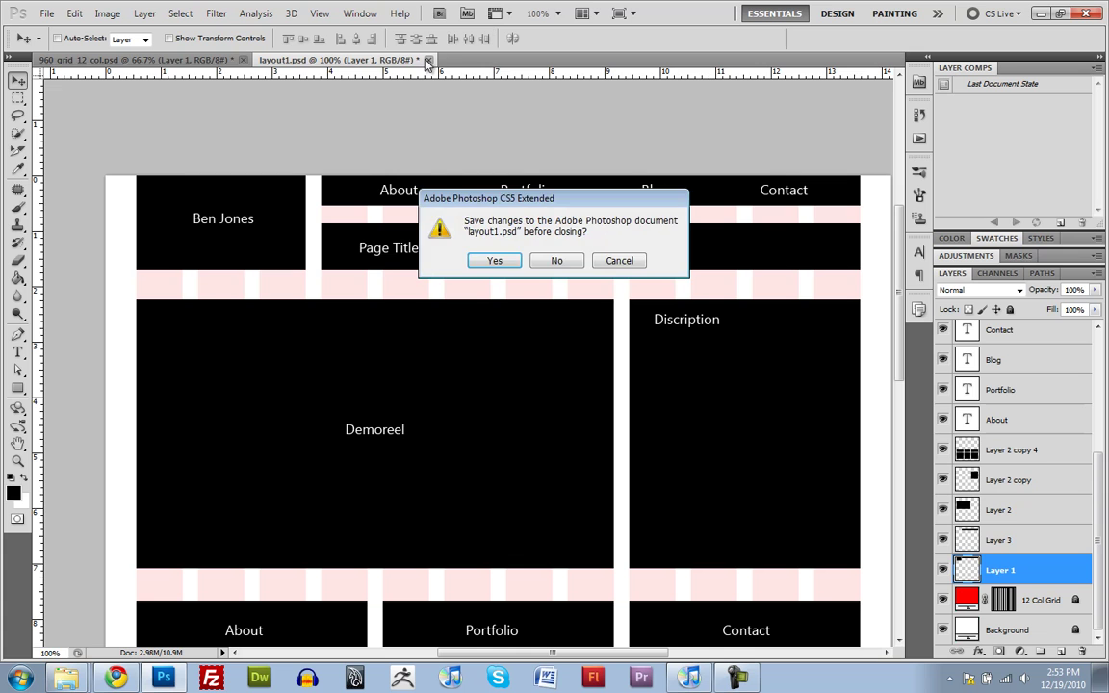
pyautogui.click(556, 237)
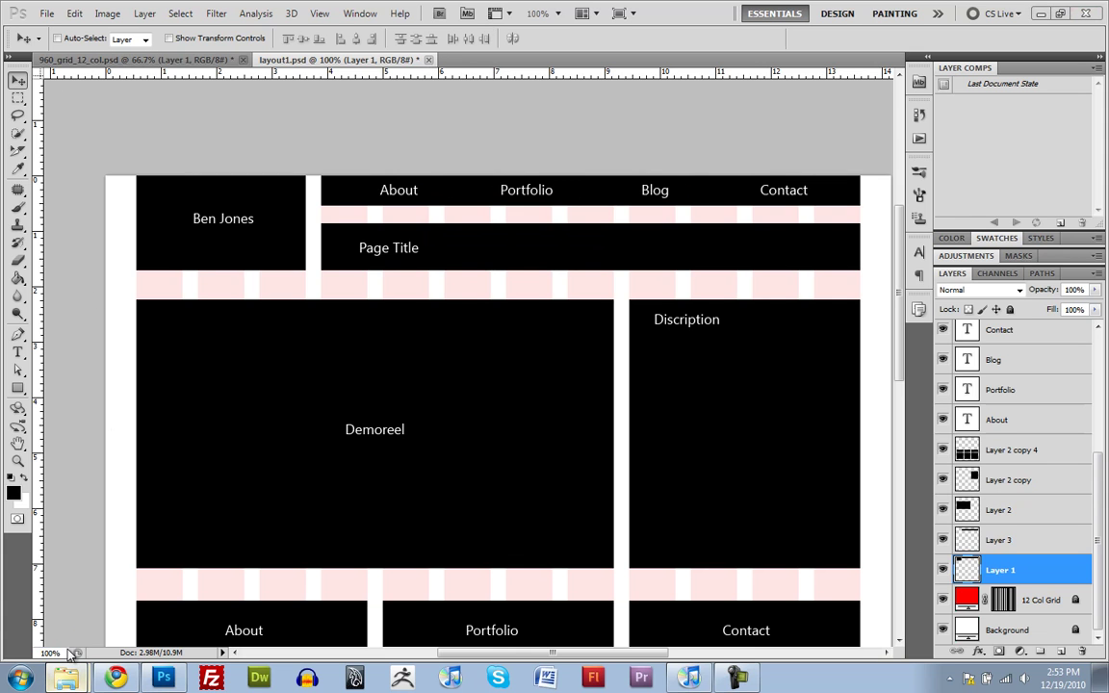
pyautogui.hotkey('ctrl', 'o')
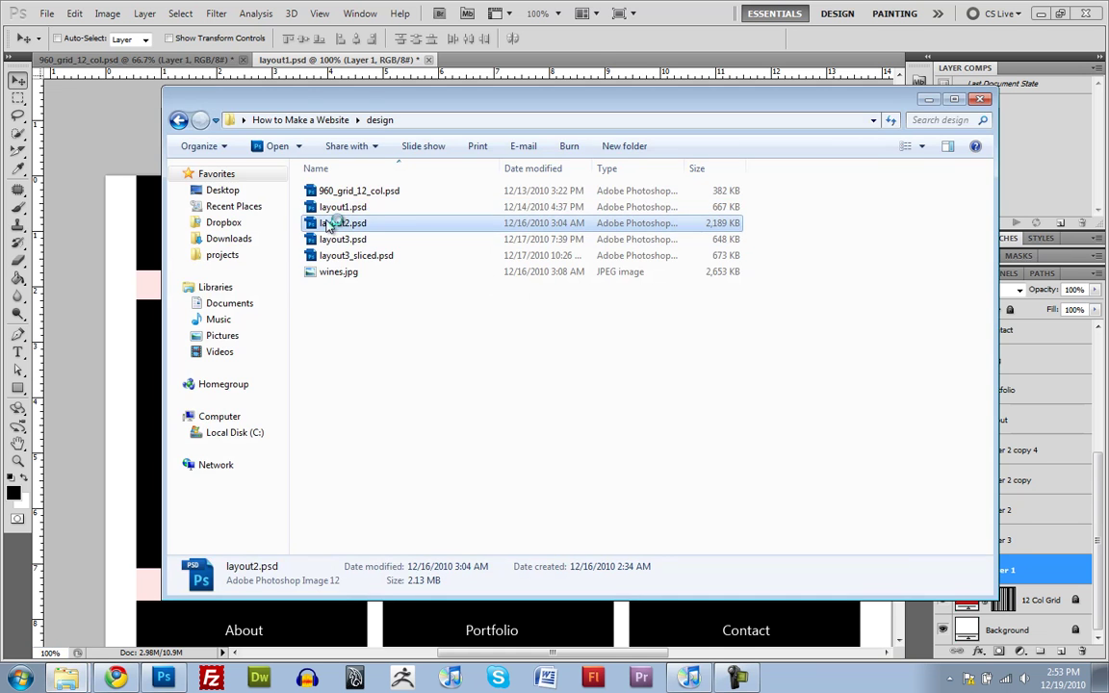
pyautogui.doubleClick(328, 224)
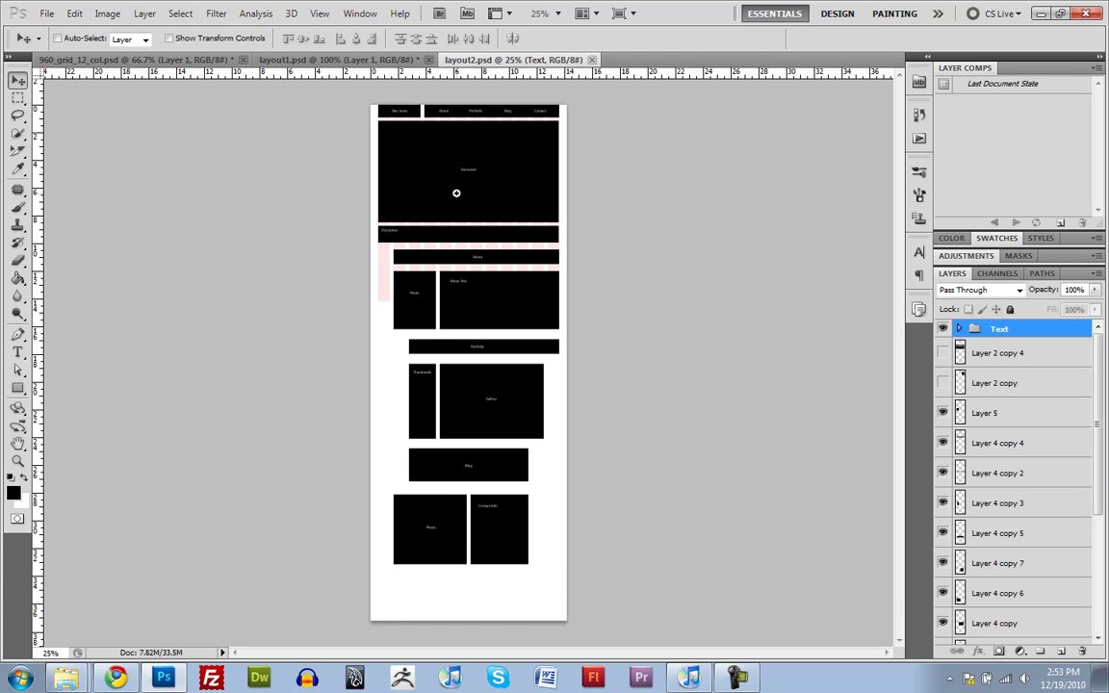
pyautogui.keyDown('ctrl'); pyautogui.click(457, 193); pyautogui.keyUp('ctrl')
pyautogui.keyDown('ctrl'); pyautogui.click(456, 193); pyautogui.keyUp('ctrl')
pyautogui.keyDown('ctrl'); pyautogui.click(471, 195); pyautogui.keyUp('ctrl')
pyautogui.scroll(3, 477, 317)
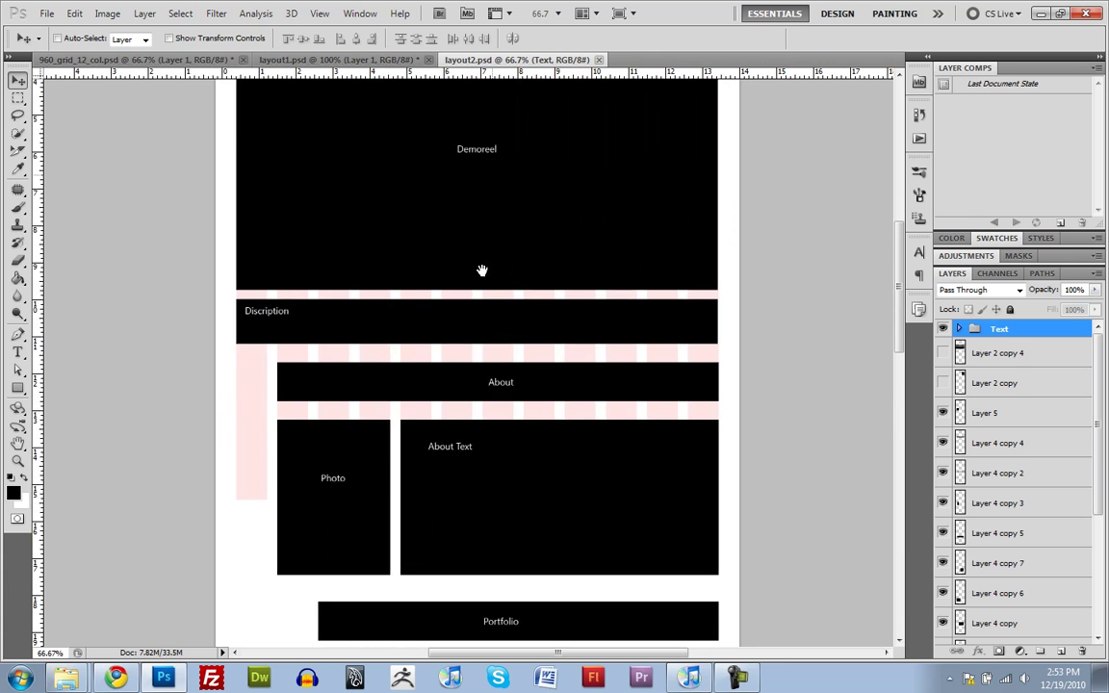
pyautogui.keyDown('ctrl'); pyautogui.click(448, 279); pyautogui.keyUp('ctrl')
pyautogui.moveTo(486, 240); pyautogui.dragTo(467, 270)
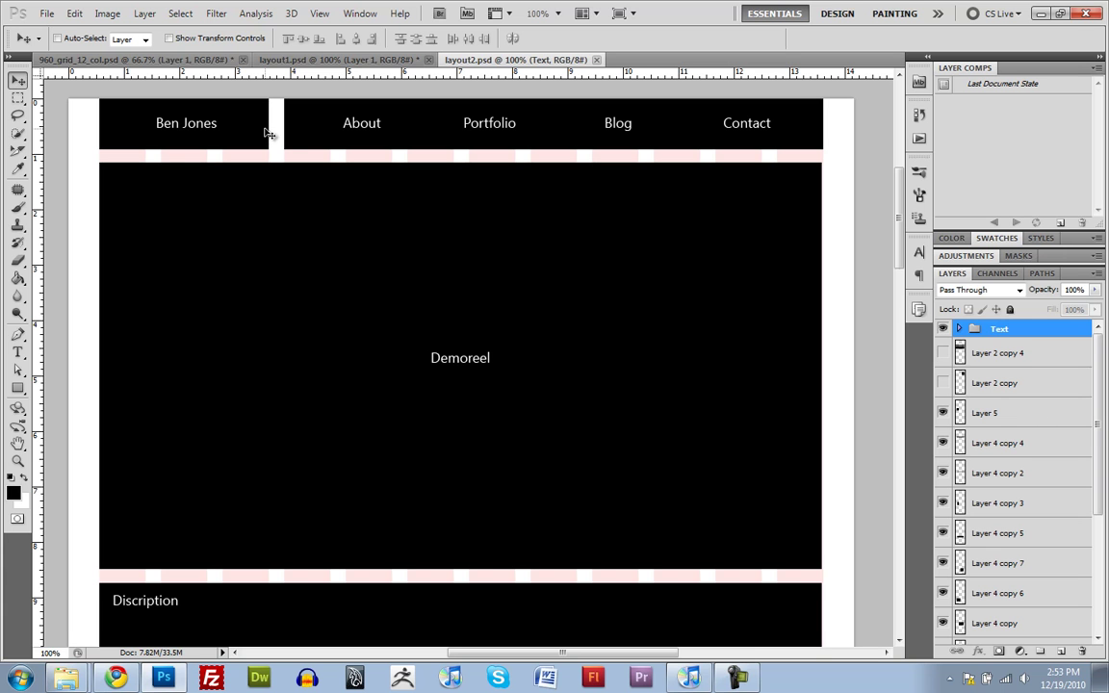
pyautogui.scroll(-8, 366, 300)
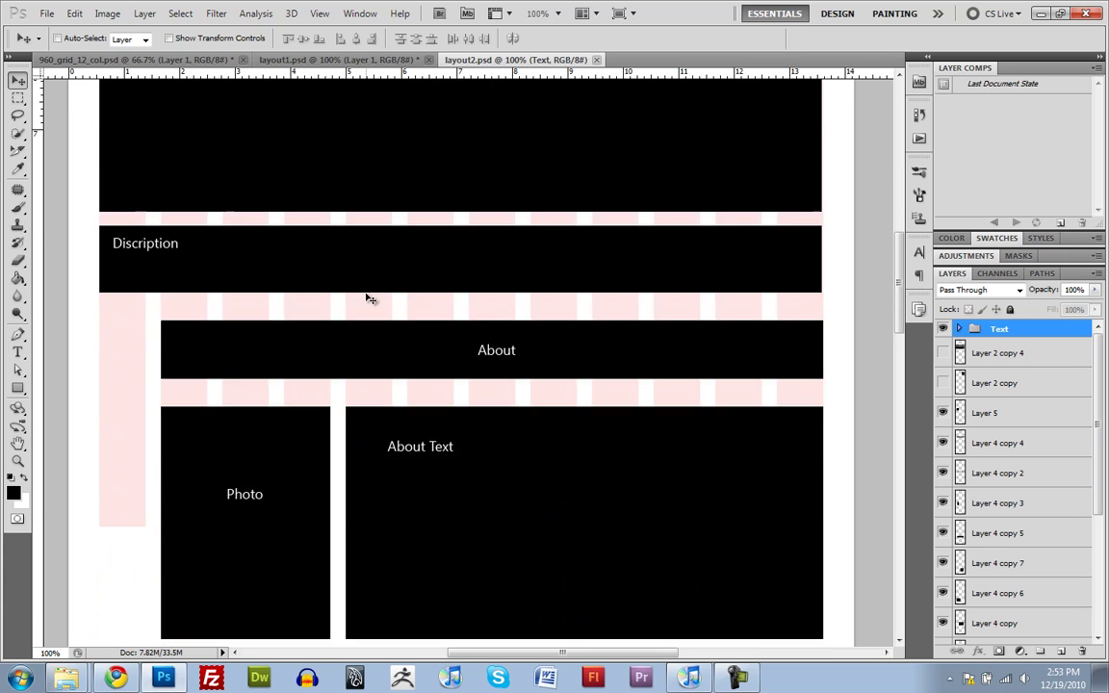
pyautogui.scroll(-20, 369, 297)
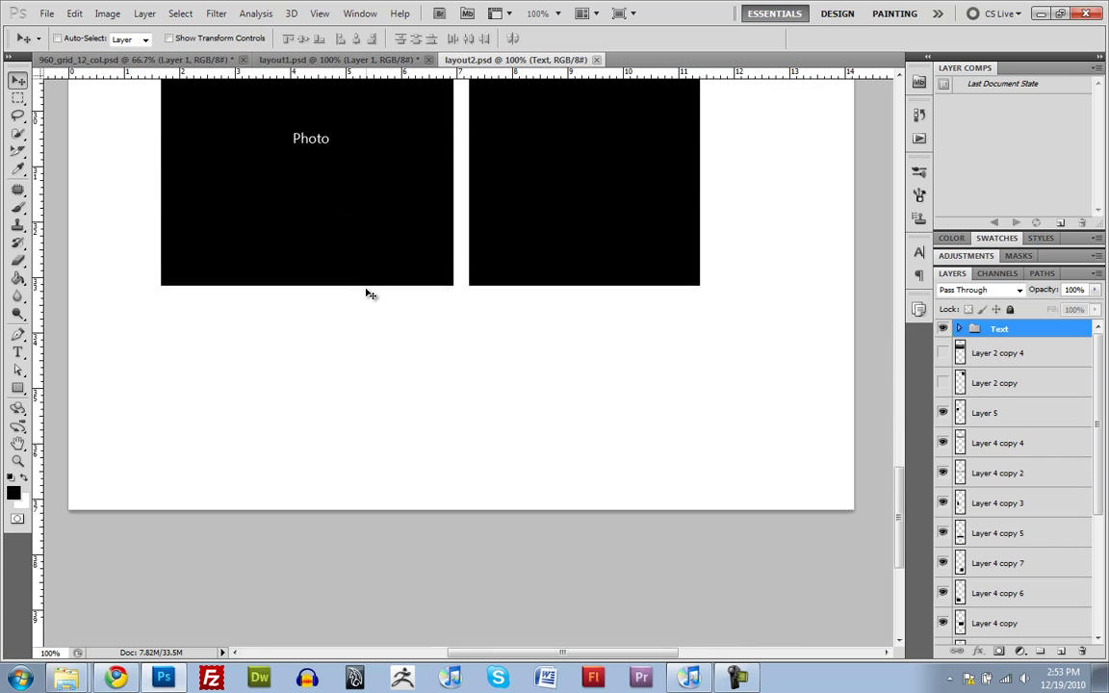
pyautogui.scroll(-2, 369, 294)
pyautogui.scroll(20, 369, 295)
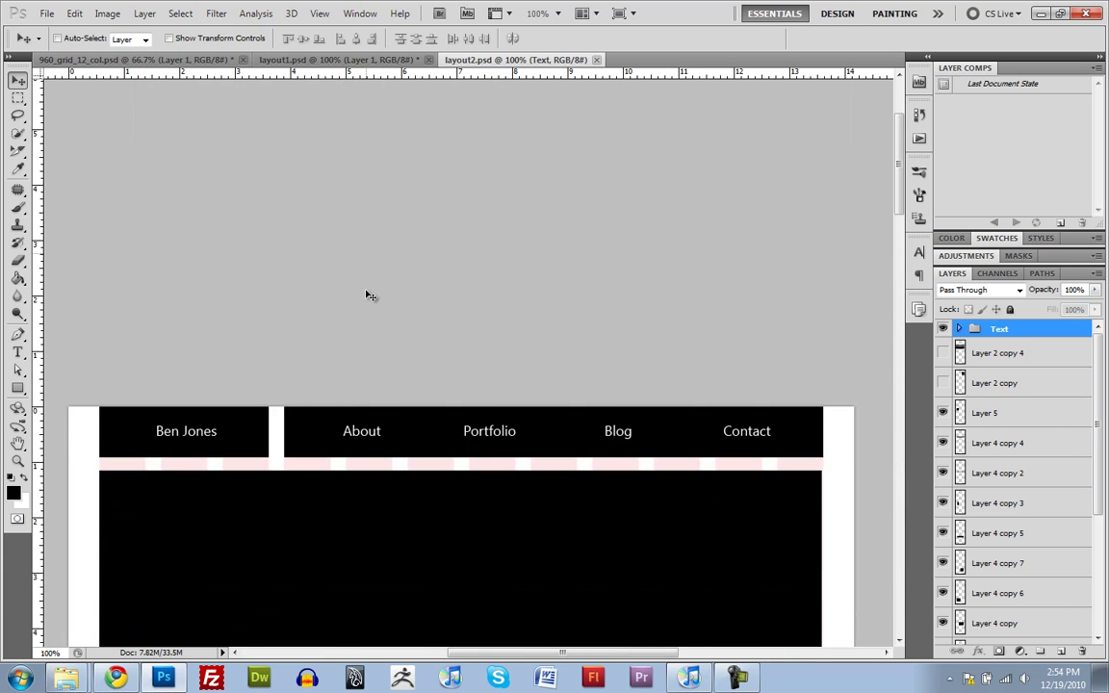
pyautogui.scroll(-6, 368, 295)
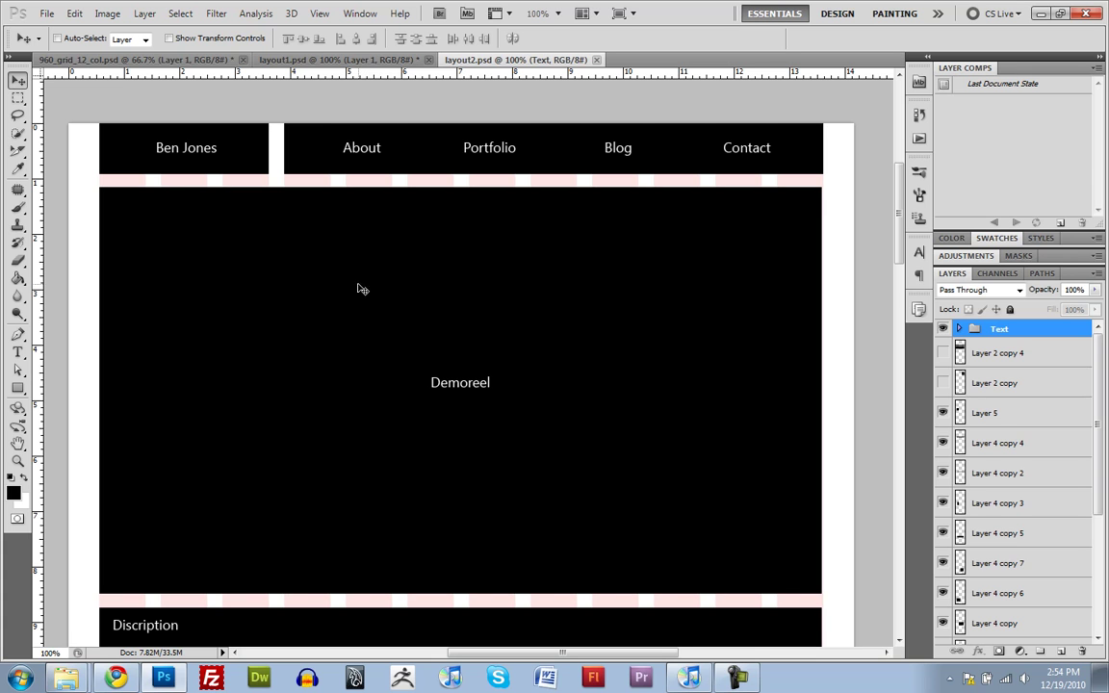
pyautogui.scroll(-20, 356, 286)
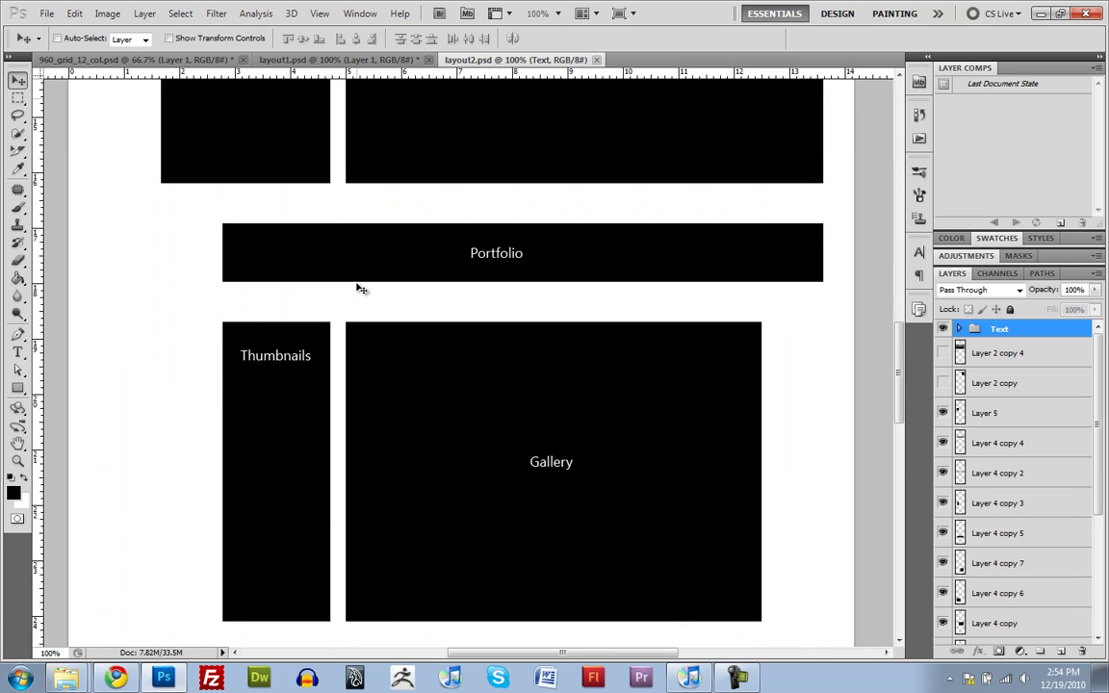
pyautogui.scroll(20, 355, 288)
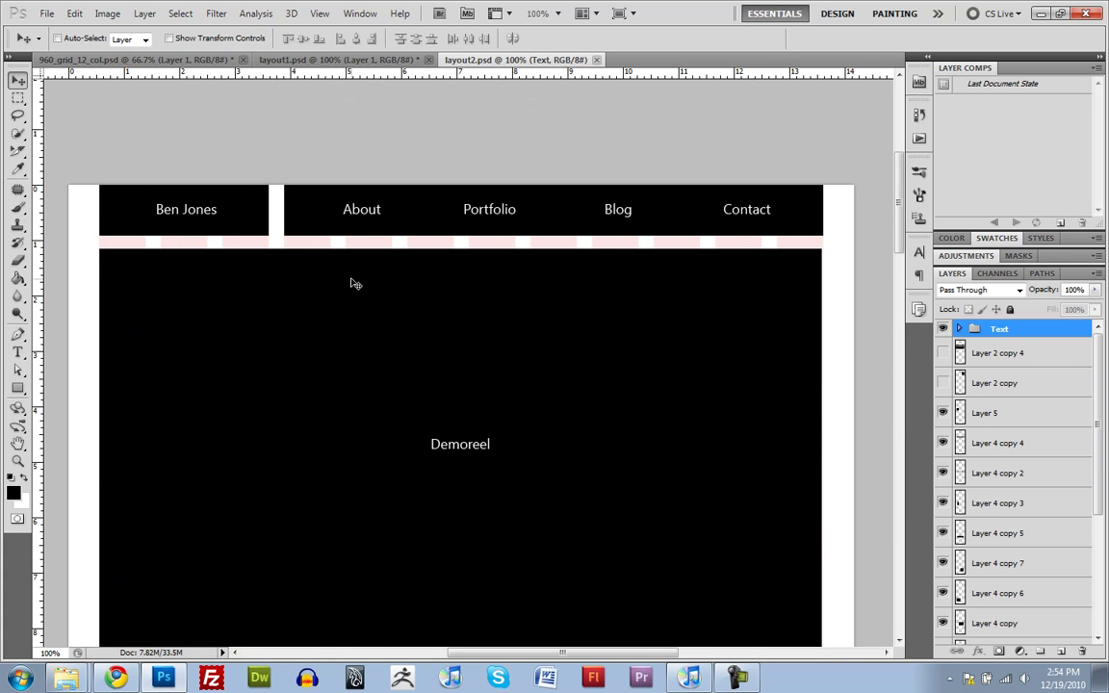
pyautogui.scroll(-1, 355, 287)
pyautogui.scroll(-2, 355, 296)
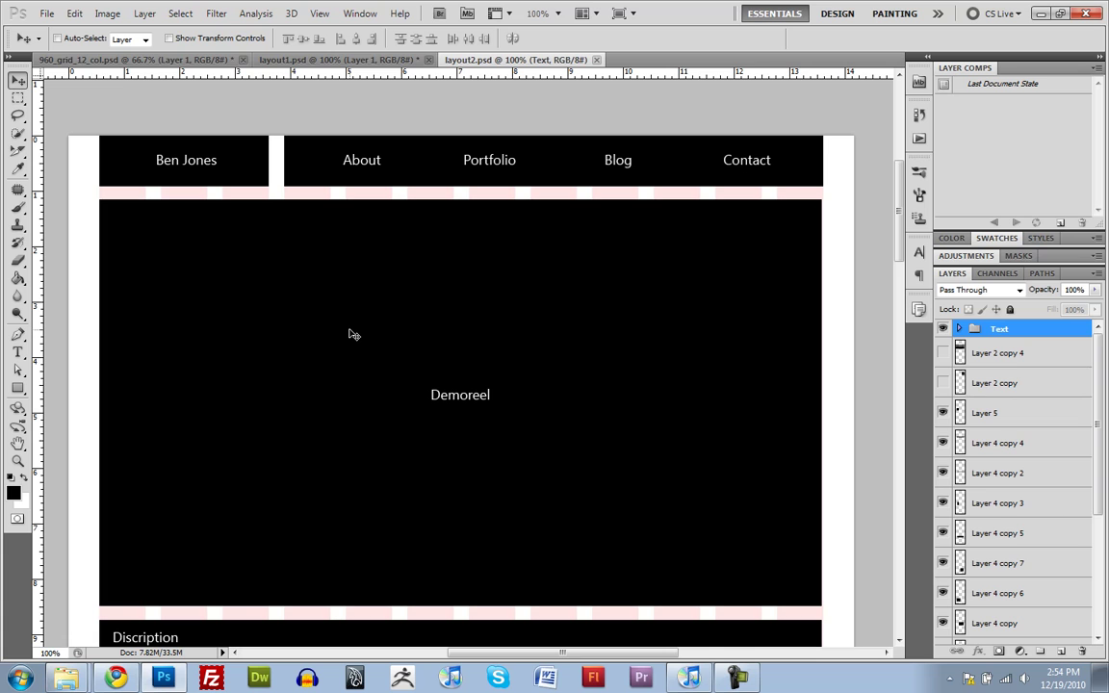
pyautogui.scroll(1, 355, 334)
pyautogui.scroll(-2, 355, 338)
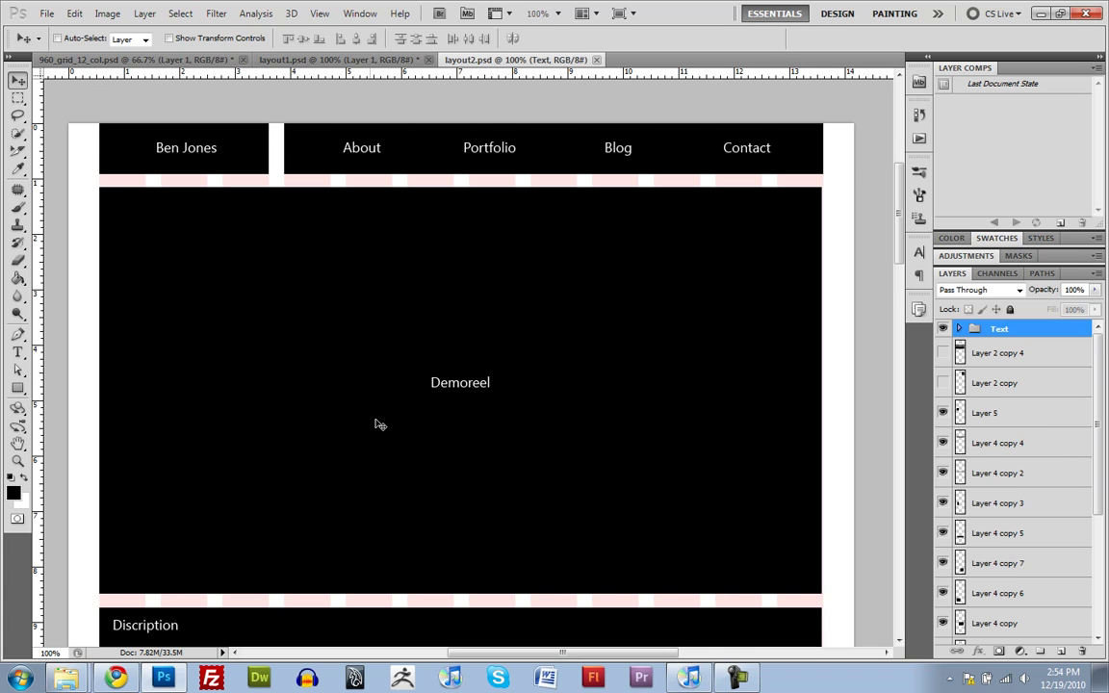
pyautogui.scroll(3, 424, 409)
pyautogui.scroll(-2, 425, 416)
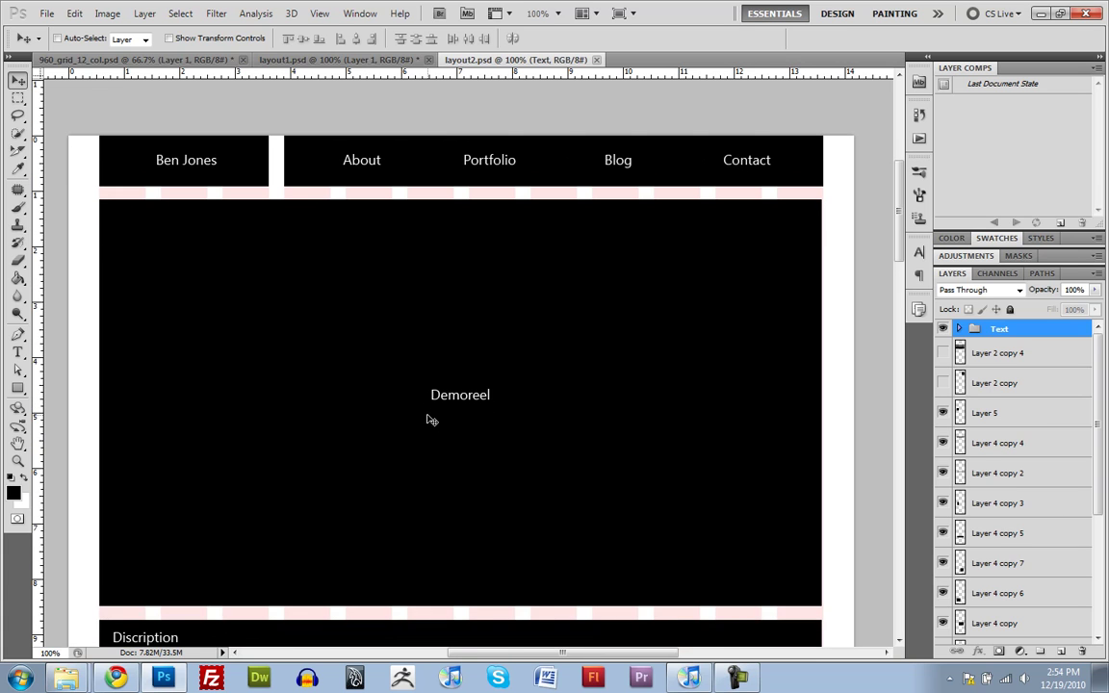
pyautogui.scroll(-1, 434, 406)
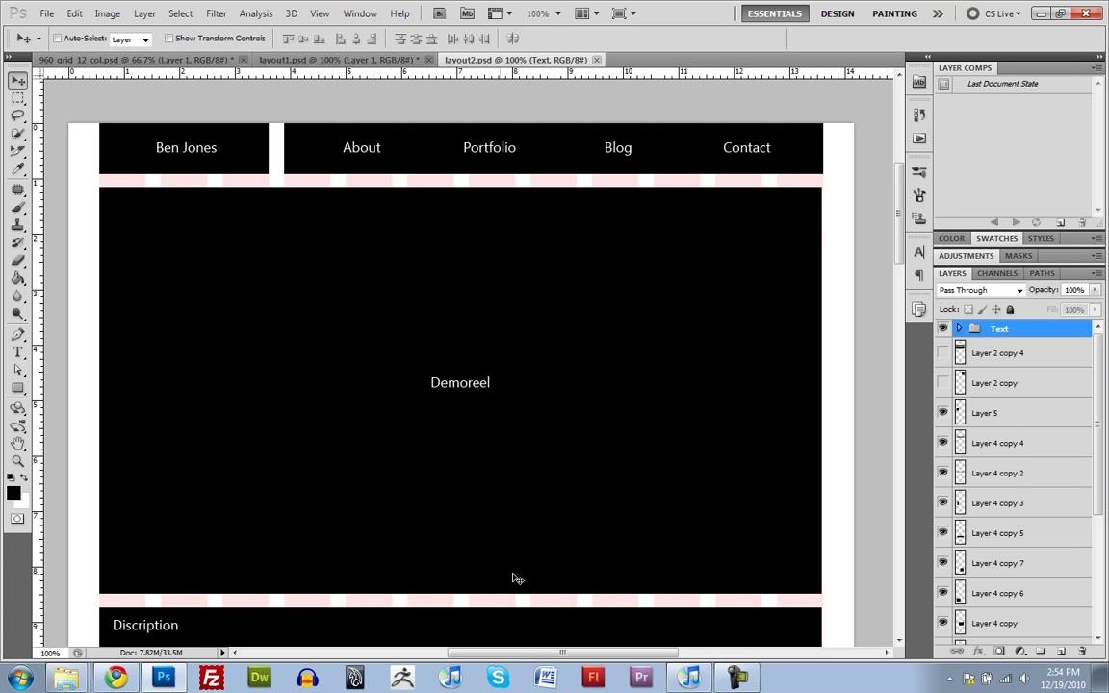
pyautogui.scroll(-3, 770, 196)
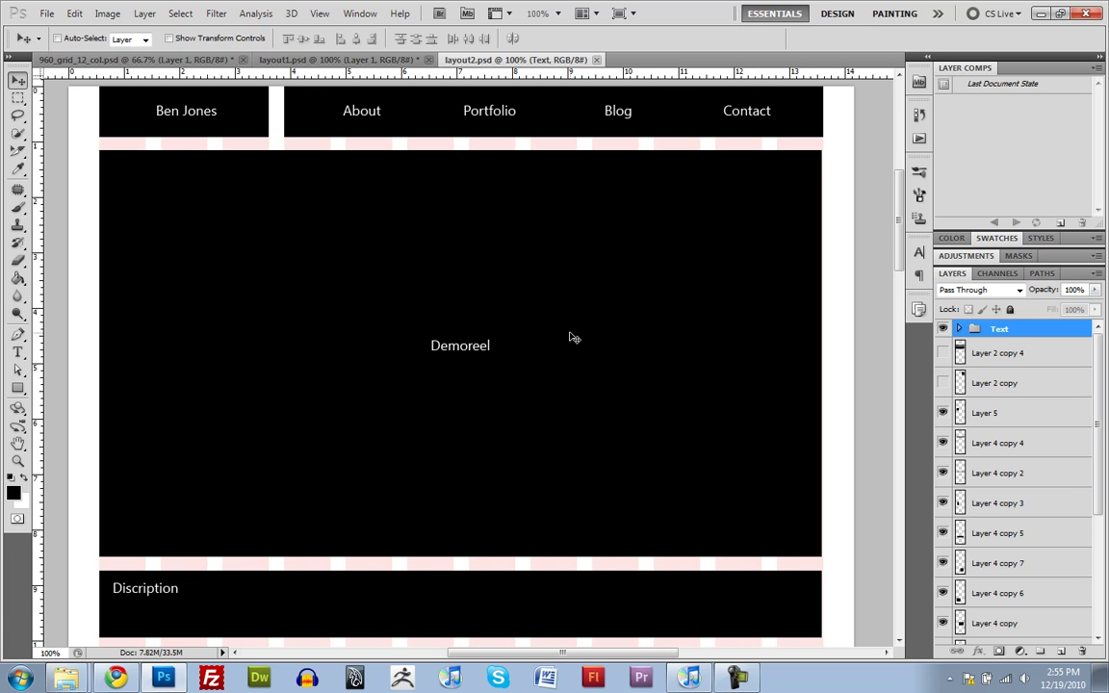
pyautogui.scroll(-1, 500, 366)
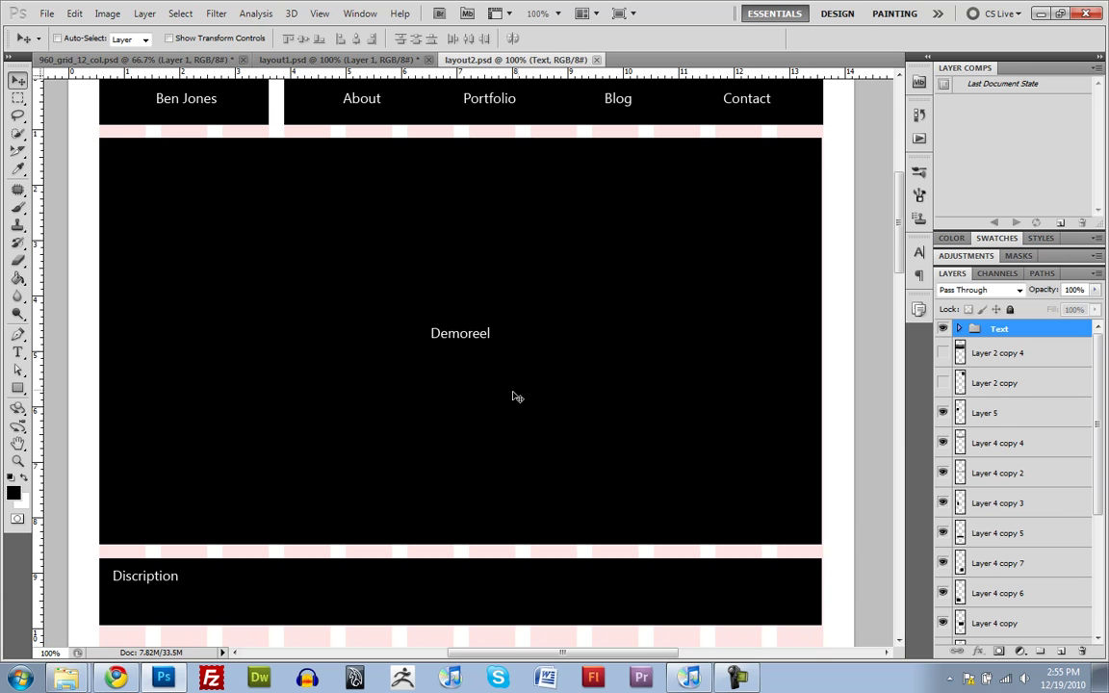
pyautogui.scroll(1, 578, 515)
pyautogui.scroll(-10, 578, 515)
pyautogui.scroll(-16, 578, 515)
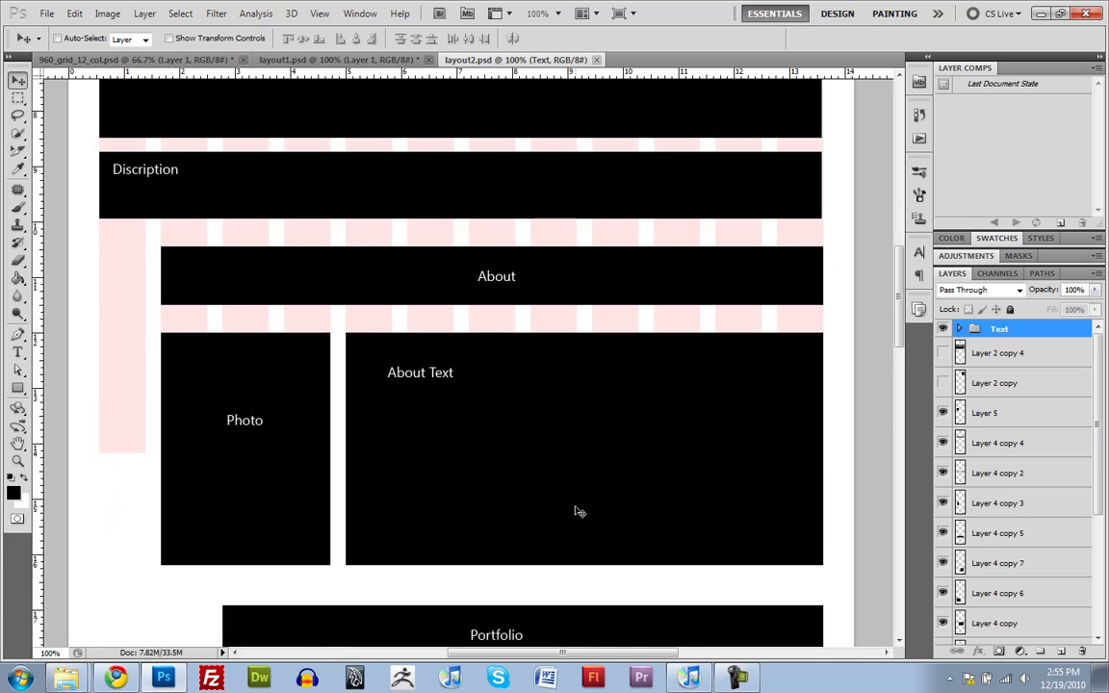
pyautogui.scroll(-13, 579, 488)
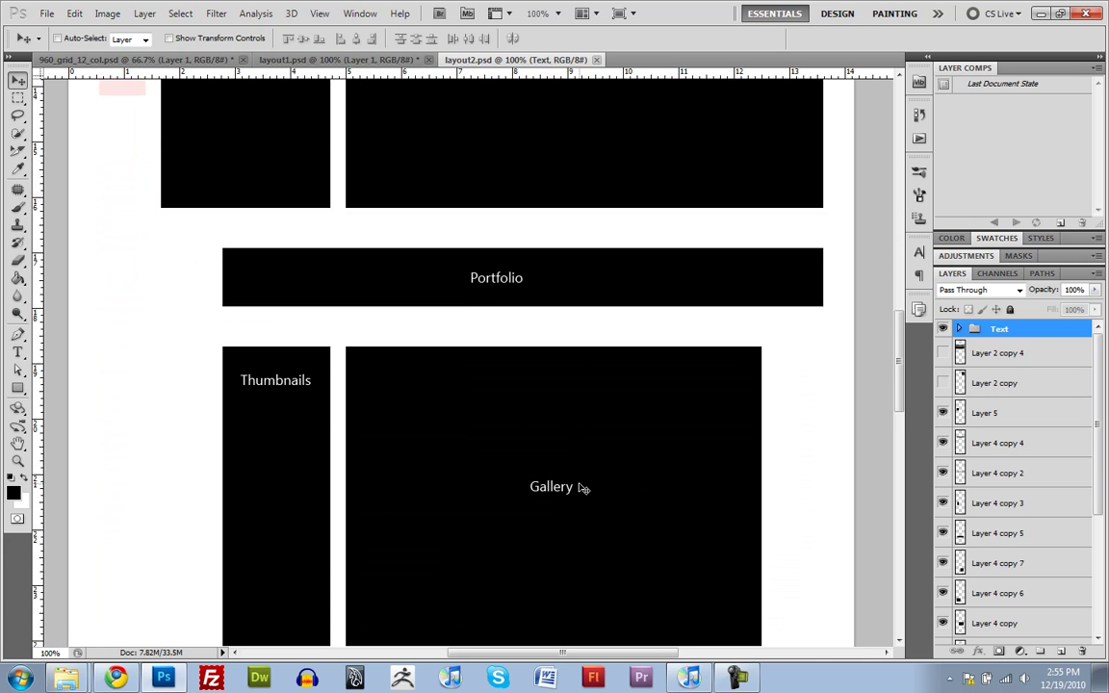
pyautogui.scroll(-15, 581, 481)
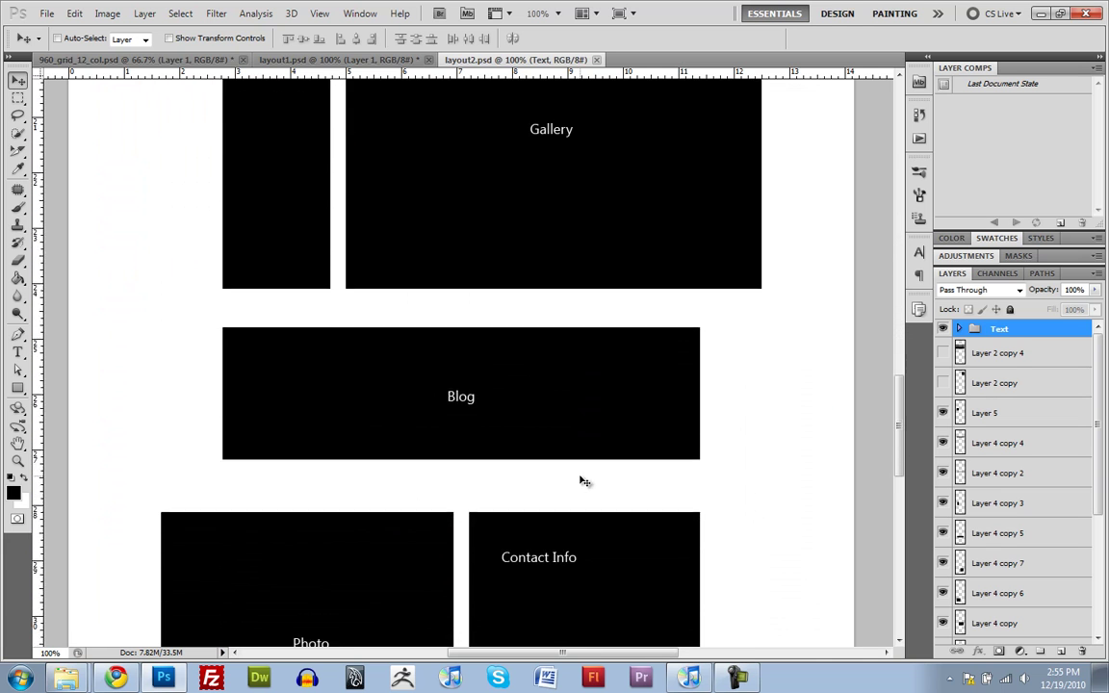
pyautogui.scroll(-3, 584, 475)
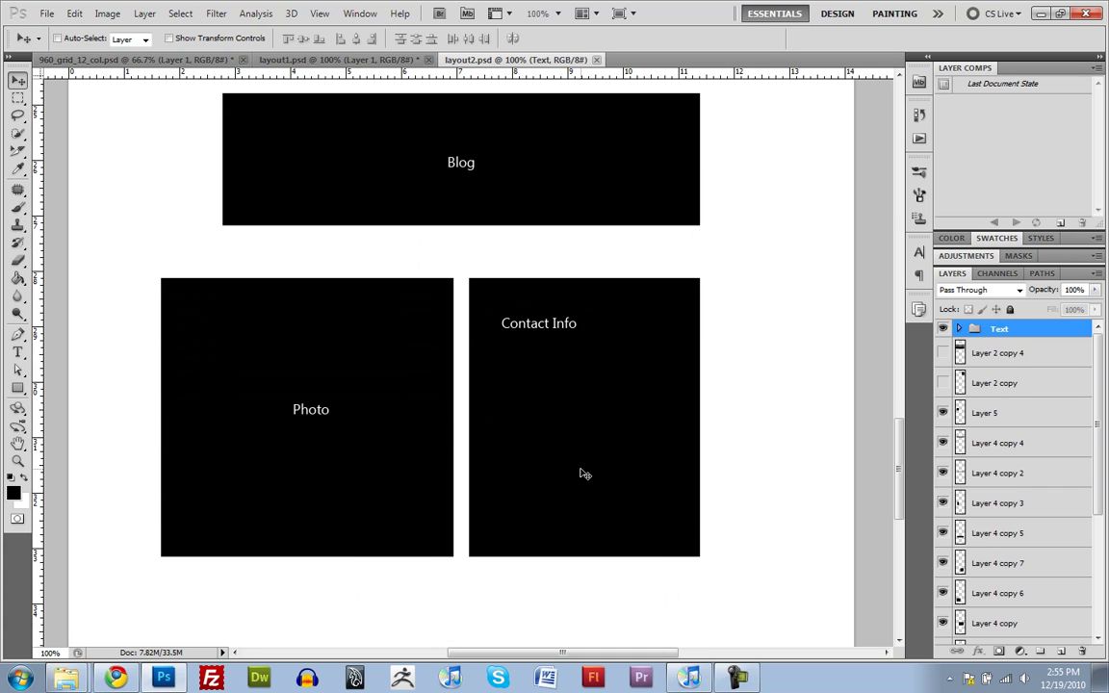
pyautogui.scroll(-5, 584, 473)
pyautogui.scroll(20, 582, 471)
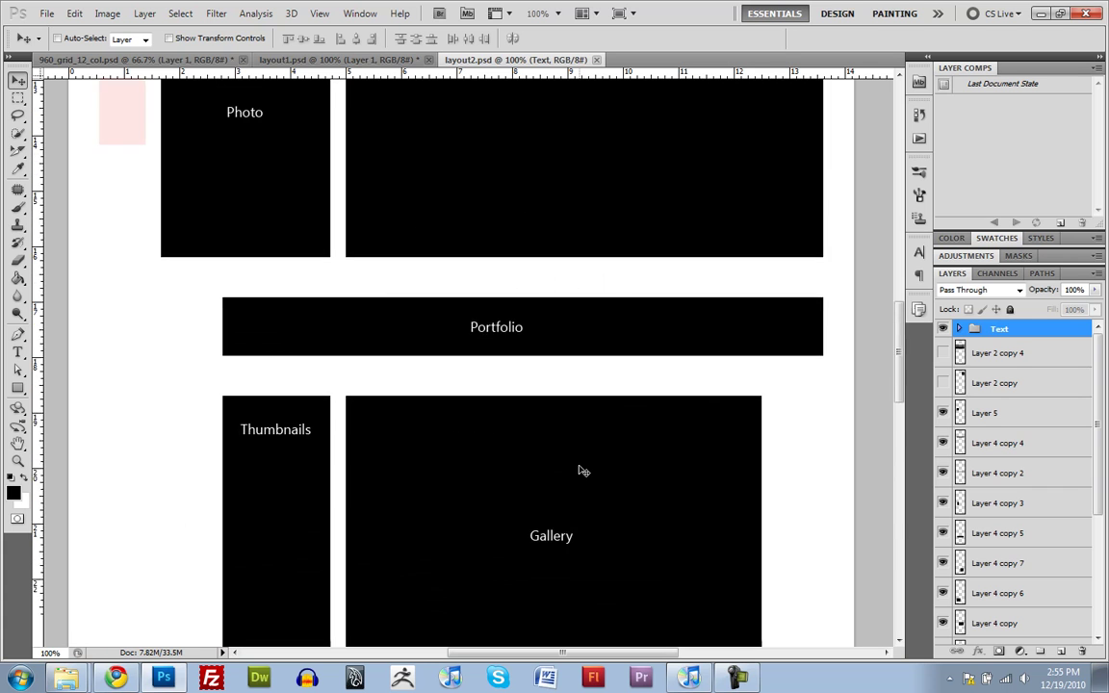
pyautogui.scroll(-7, 582, 471)
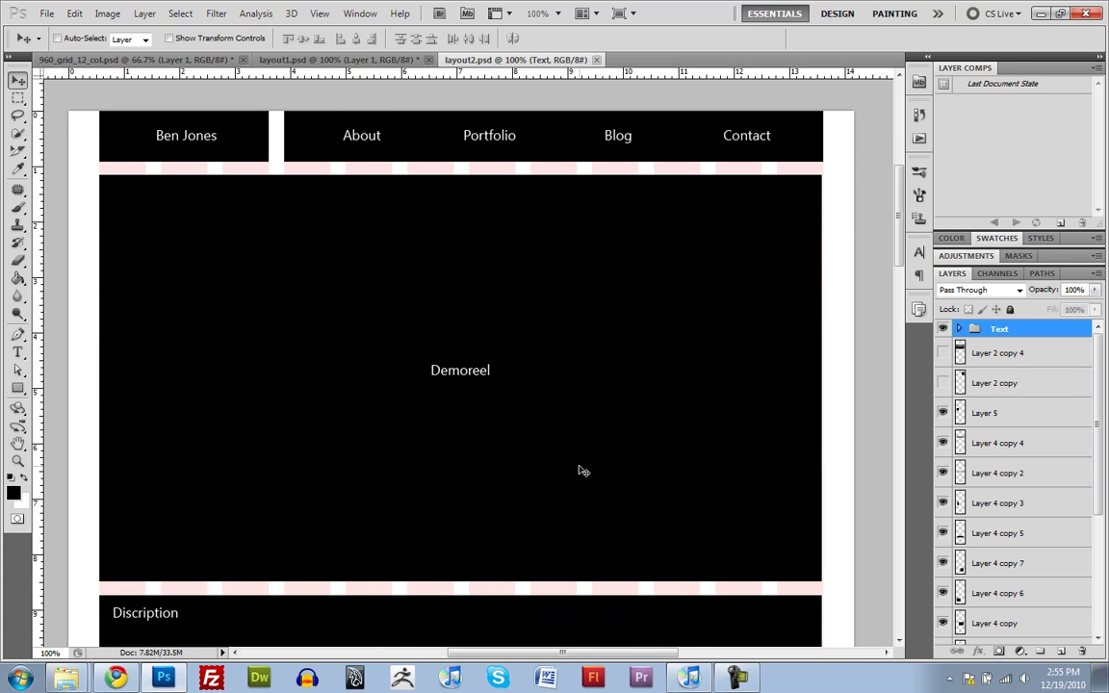
pyautogui.scroll(-4, 563, 475)
pyautogui.scroll(5, 559, 492)
pyautogui.scroll(1, 560, 515)
pyautogui.scroll(-2, 556, 501)
# Step: In Chrome's 960.gs gallery, show the grid on the Black Estate Vineyard example
pyautogui.click(115, 678)
pyautogui.scroll(-7, 436, 385)
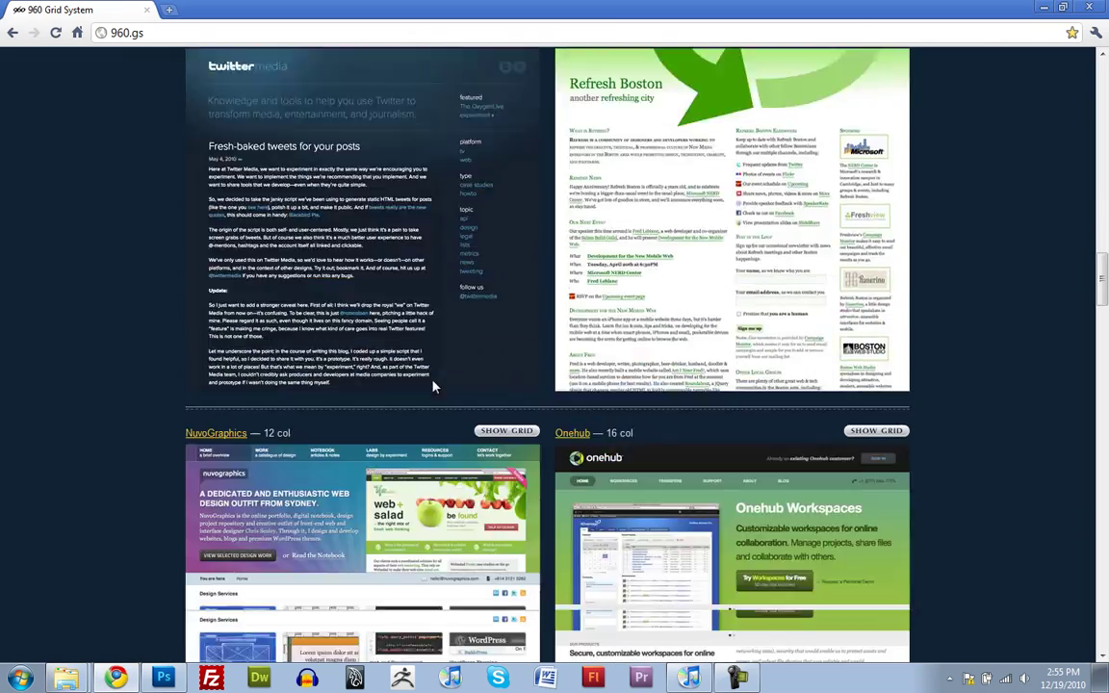
pyautogui.scroll(-10, 435, 385)
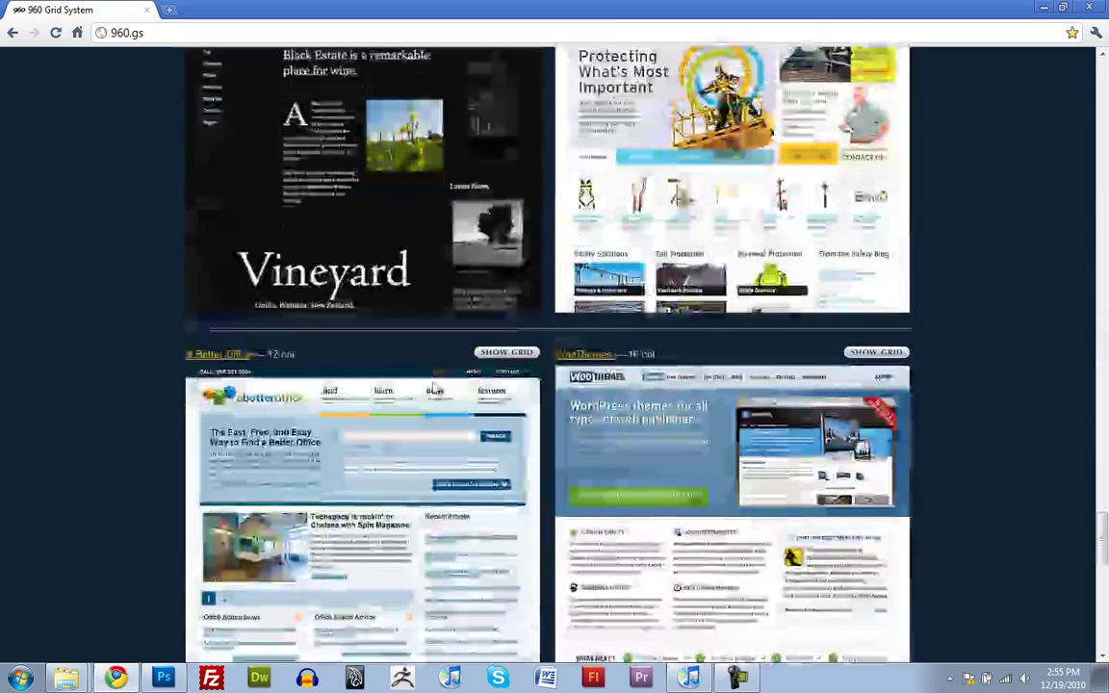
pyautogui.scroll(3, 434, 386)
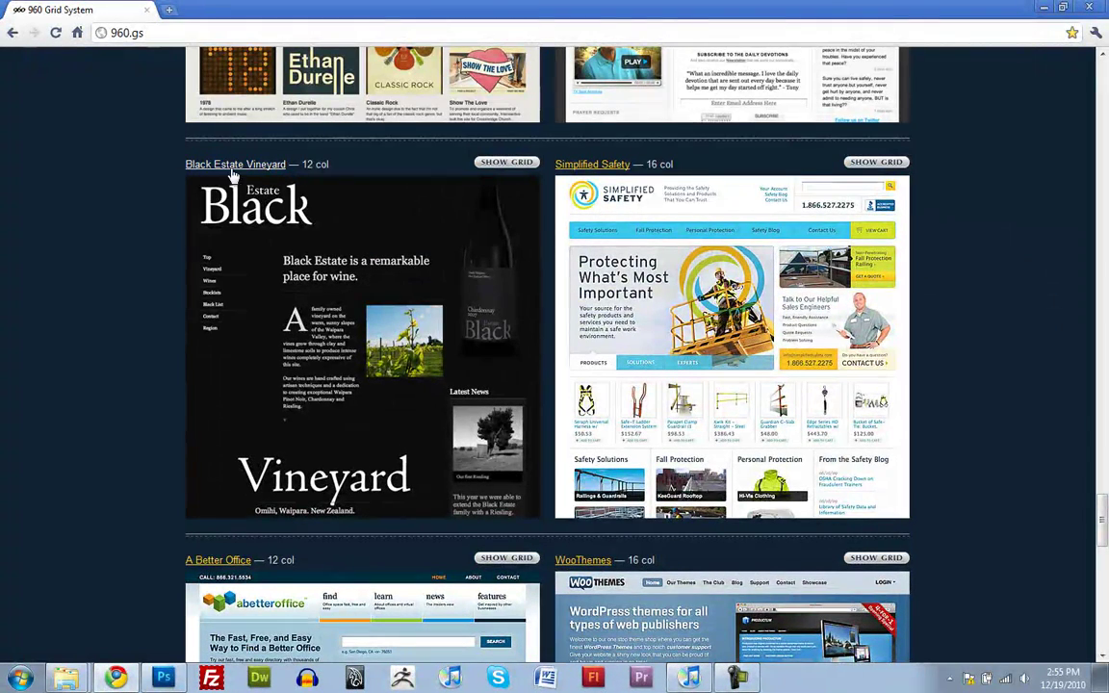
pyautogui.click(494, 164)
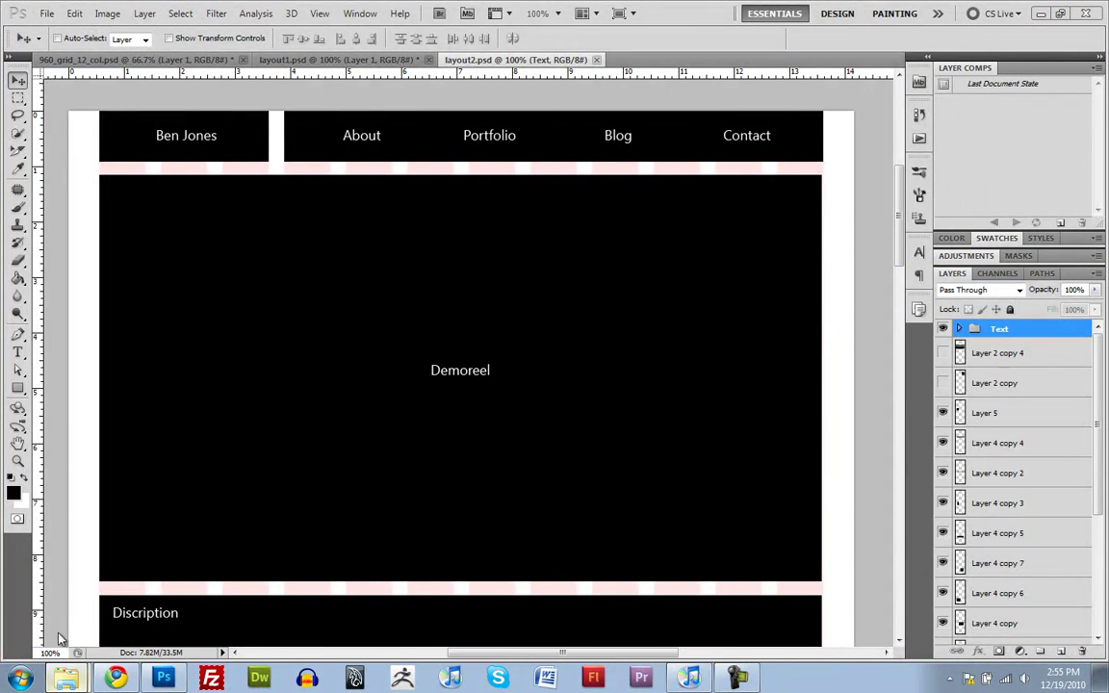
# Step: Open wines.jpg from the design folder with Adobe Photoshop CS5
pyautogui.click(65, 678)
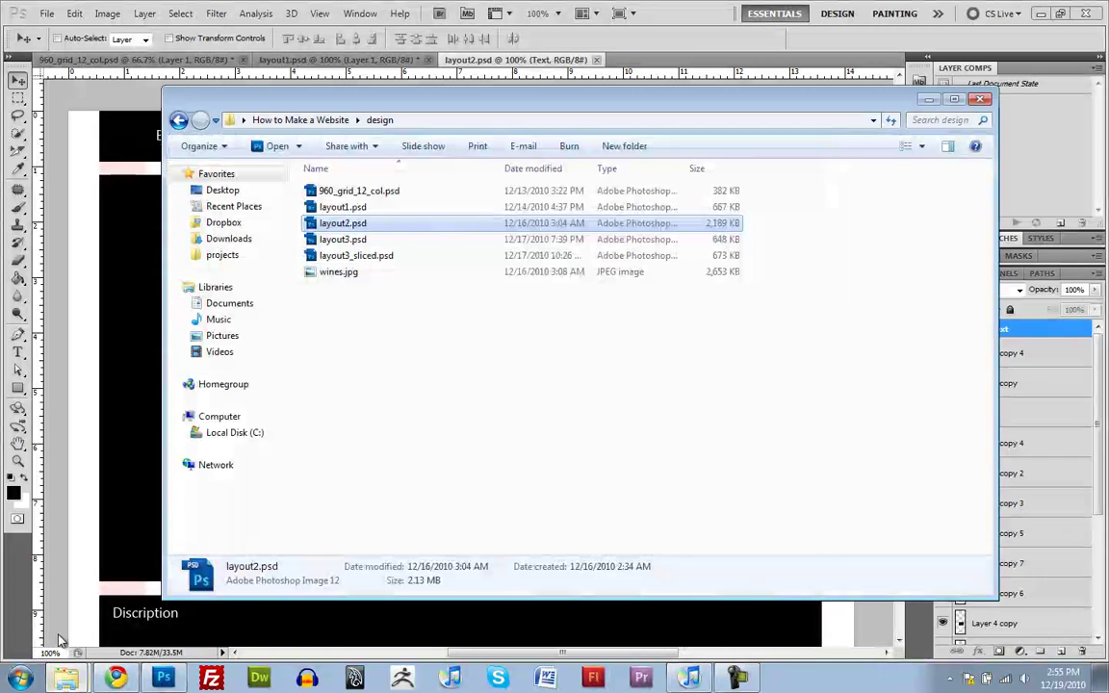
pyautogui.rightClick(339, 275)
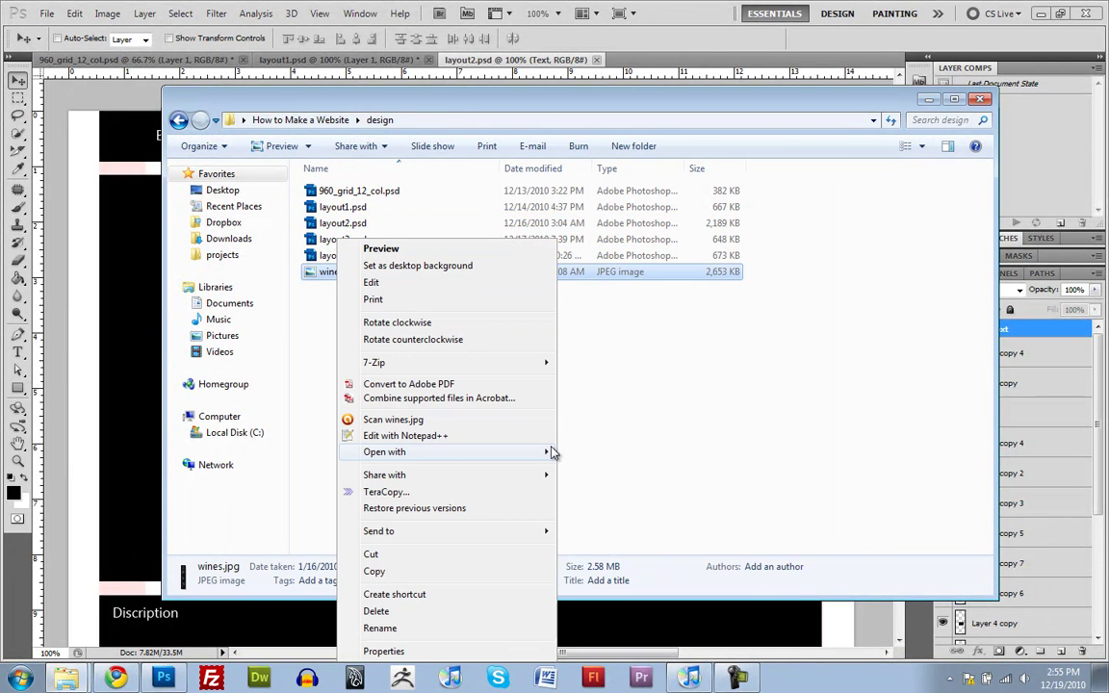
pyautogui.moveTo(545, 453)
pyautogui.click(607, 472)
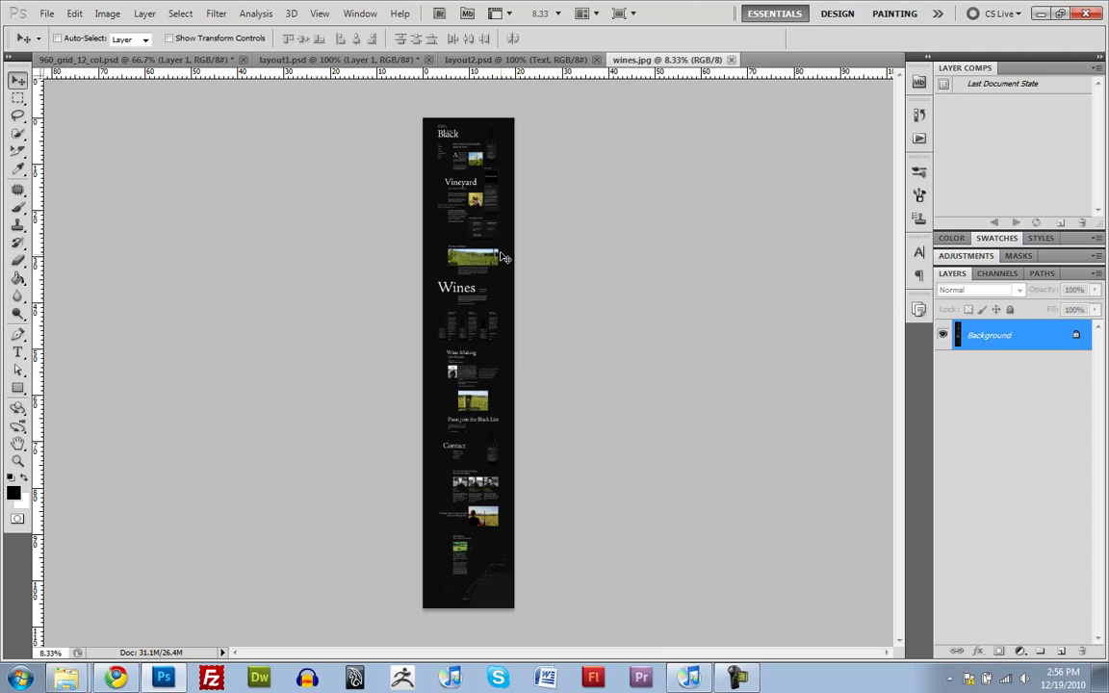
# Step: Scroll through the wines.jpg page from top to bottom, then close it
pyautogui.scroll(3, 469, 146)
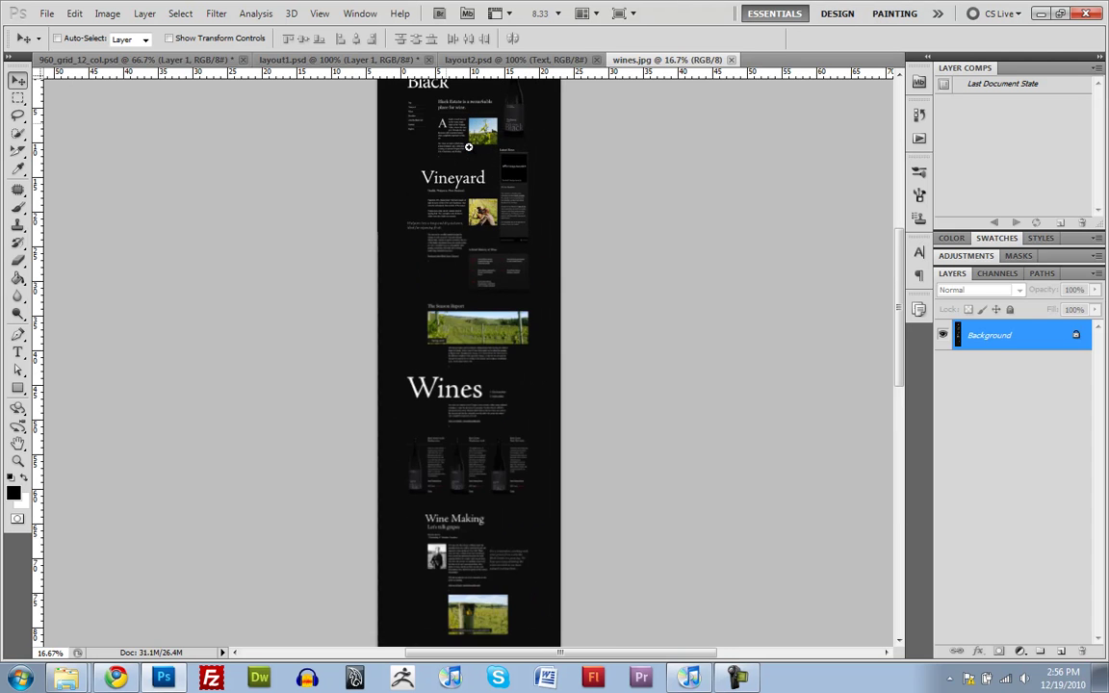
pyautogui.scroll(2, 469, 147)
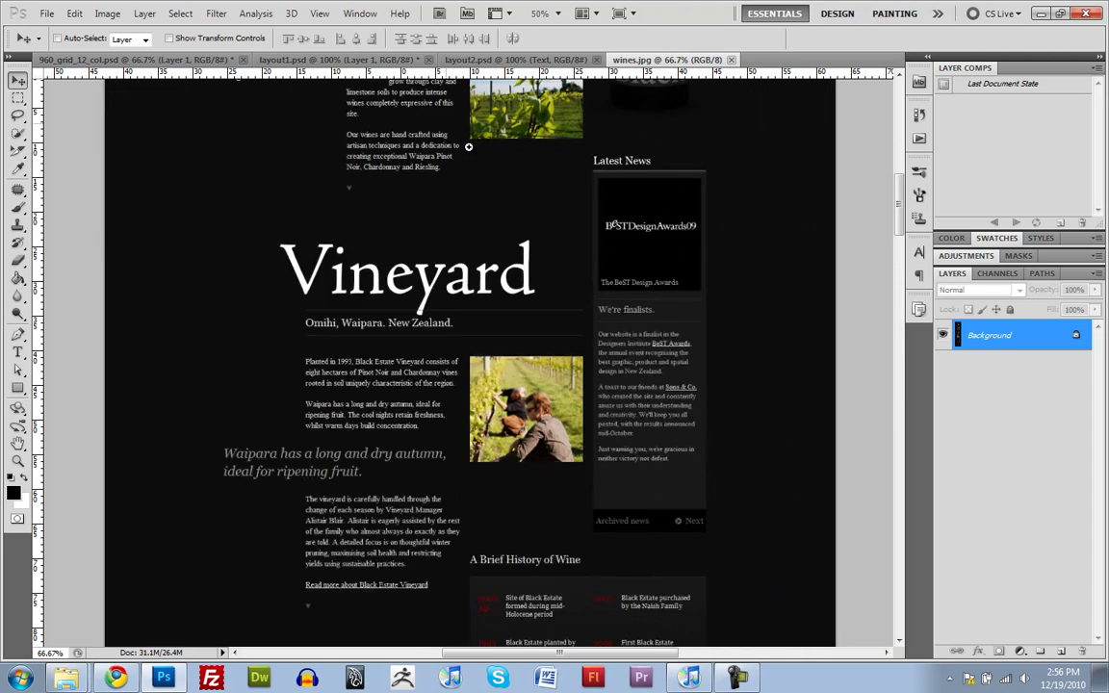
pyautogui.moveTo(478, 173); pyautogui.dragTo(470, 523)
pyautogui.scroll(3, 471, 523)
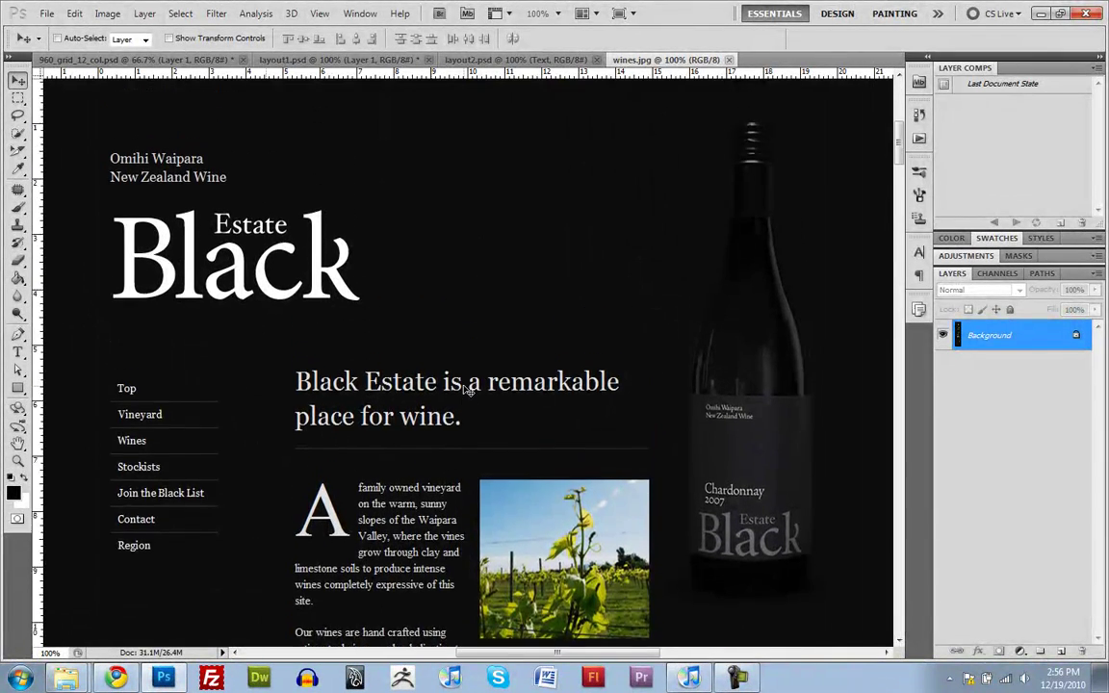
pyautogui.scroll(-10, 467, 390)
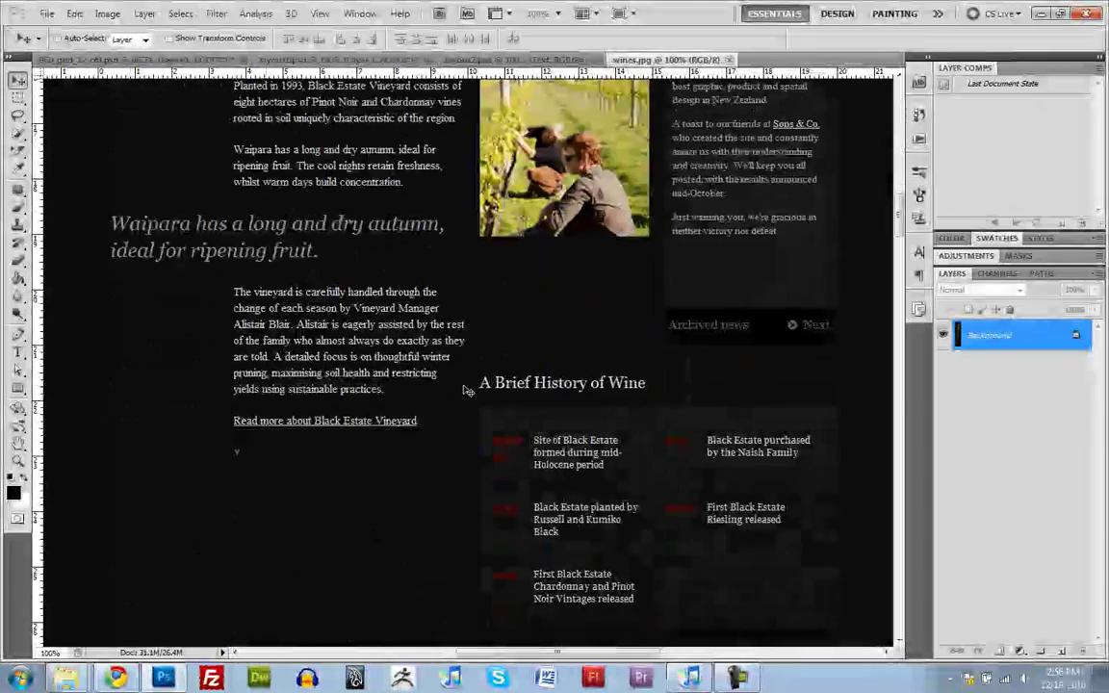
pyautogui.scroll(-12, 467, 390)
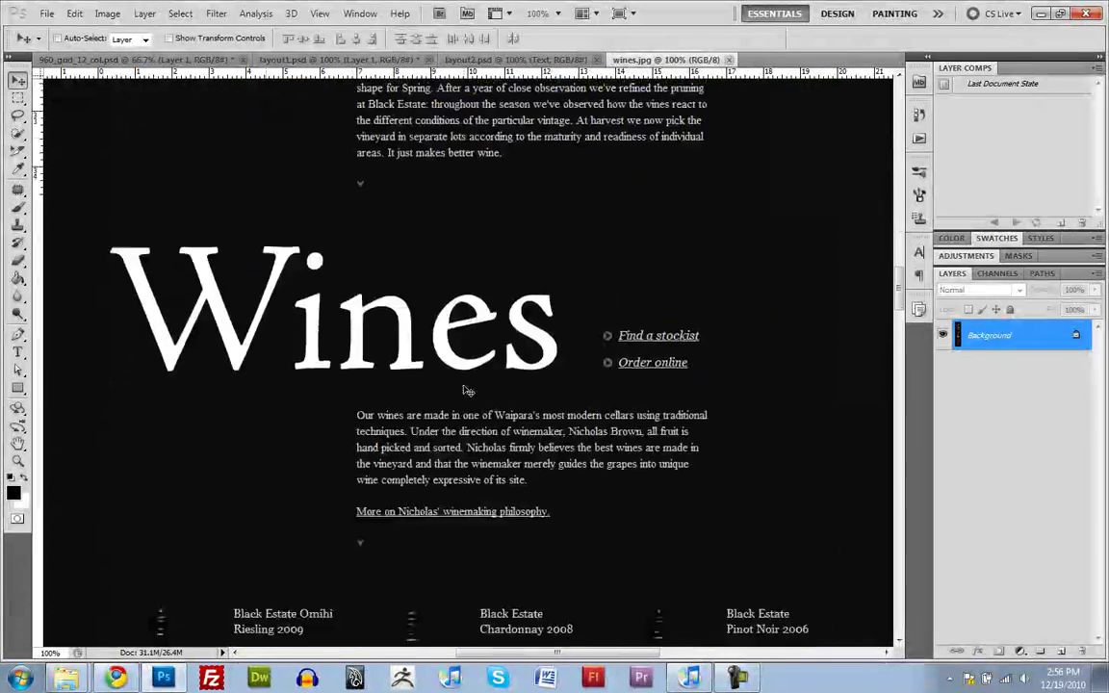
pyautogui.scroll(-12, 518, 391)
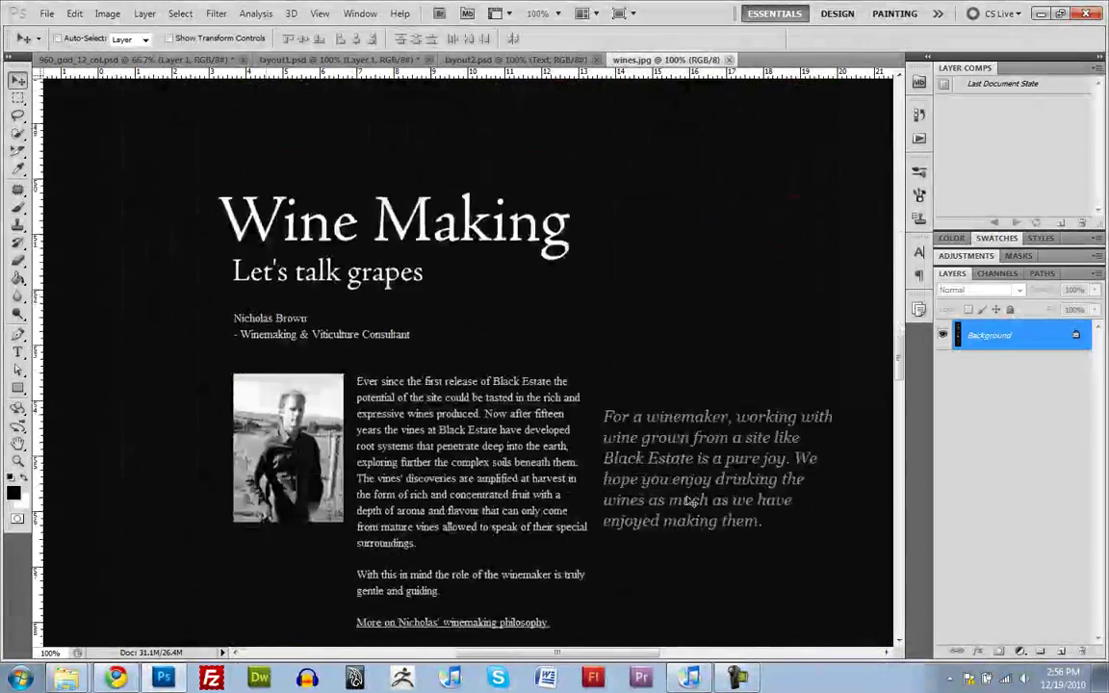
pyautogui.scroll(-12, 684, 497)
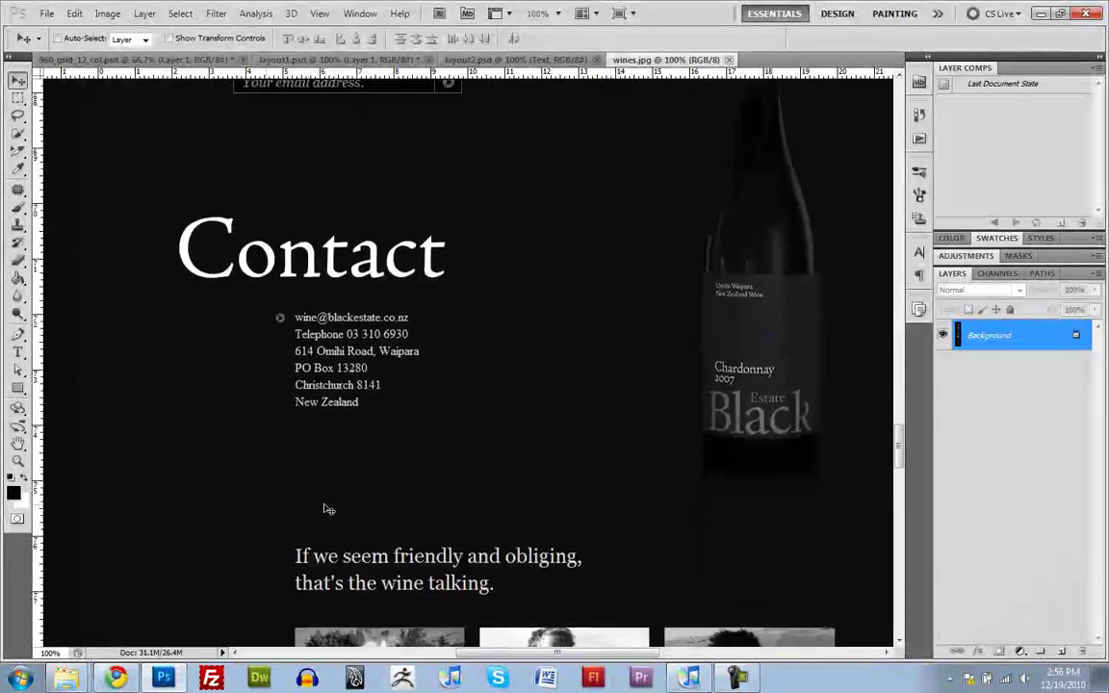
pyautogui.scroll(-12, 357, 512)
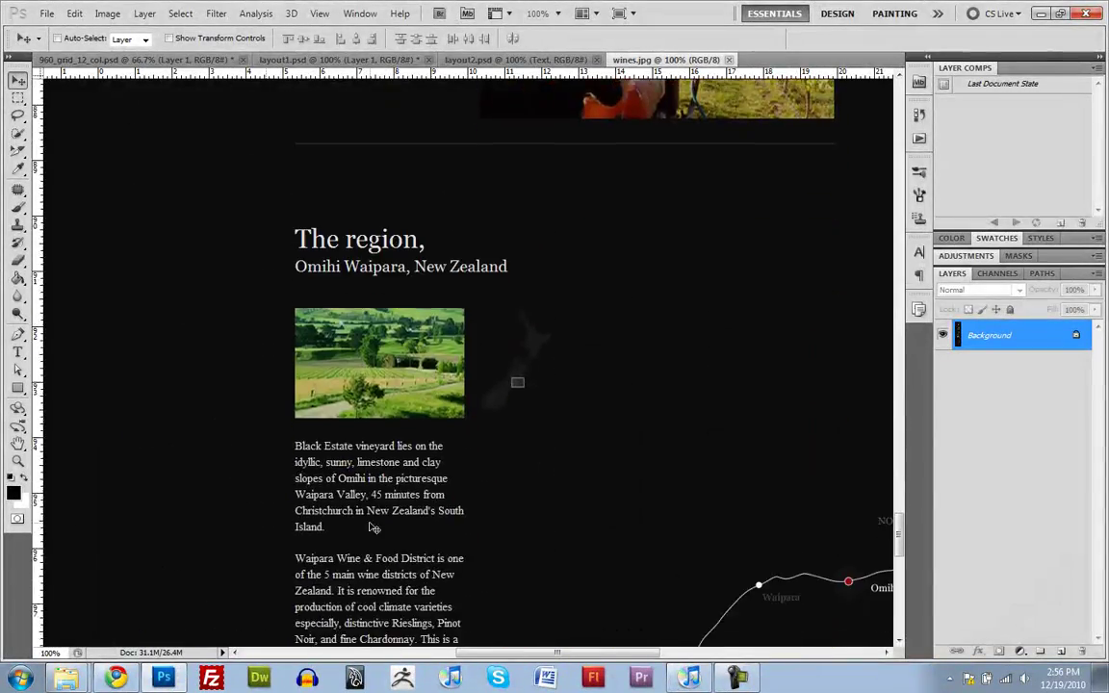
pyautogui.scroll(15, 369, 515)
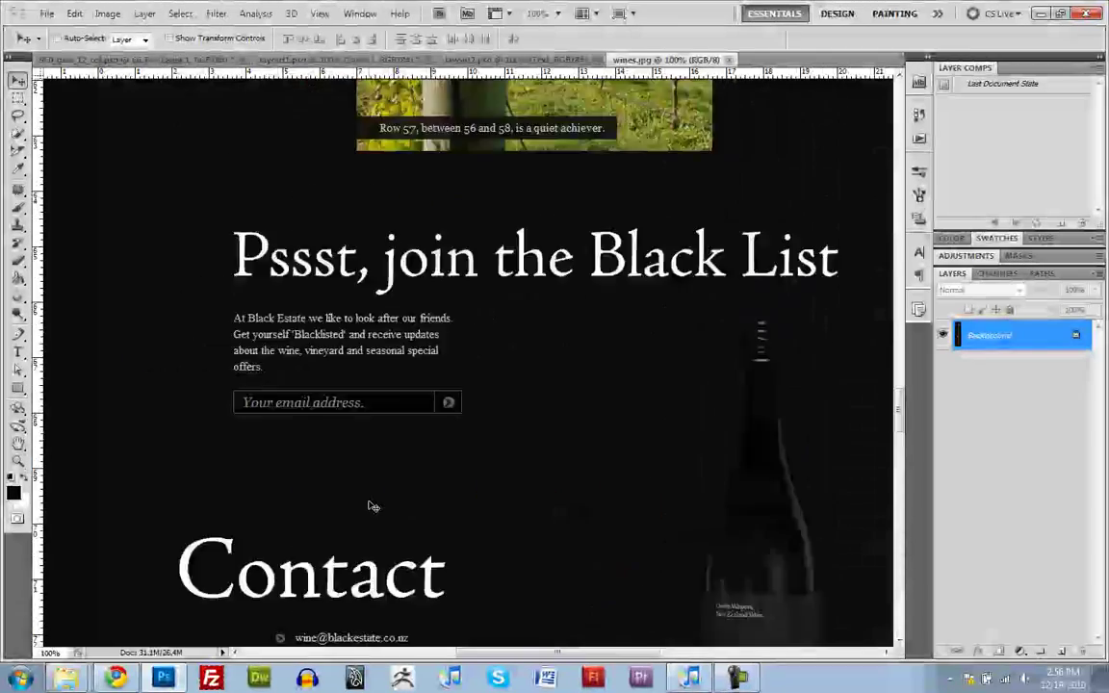
pyautogui.scroll(15, 371, 501)
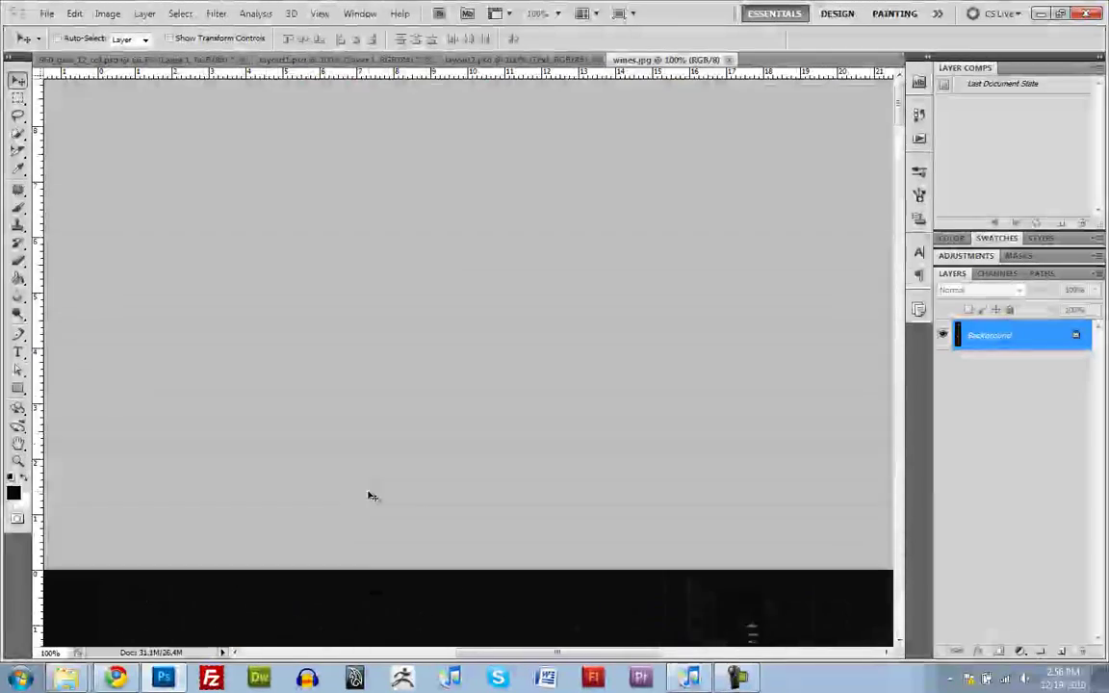
pyautogui.scroll(-10, 372, 495)
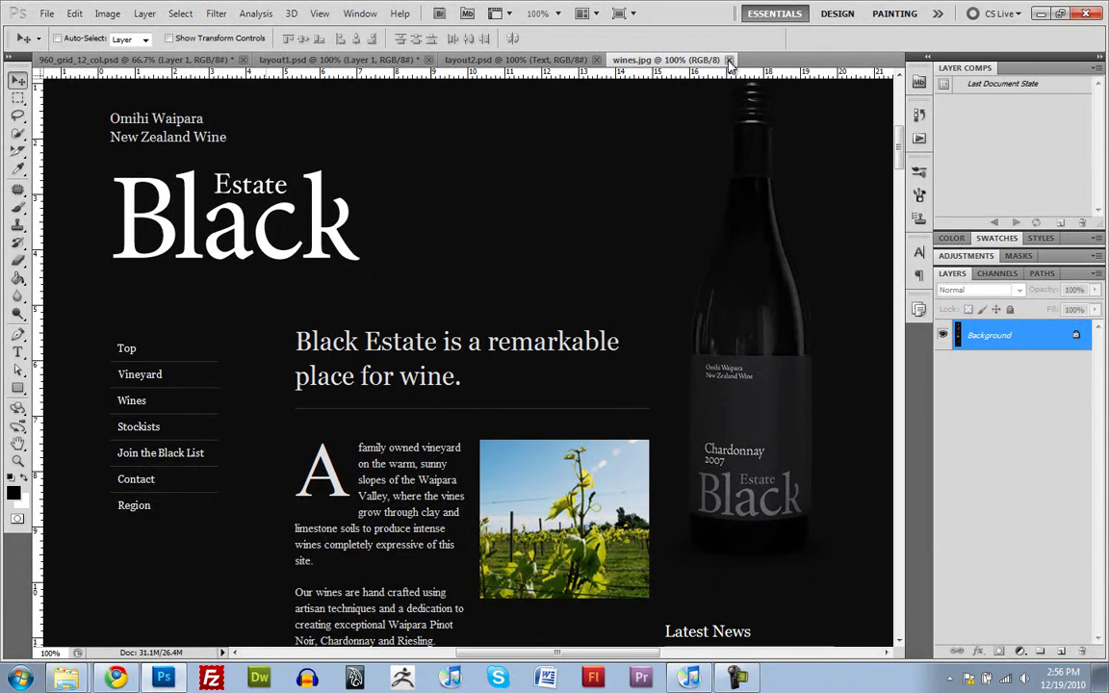
pyautogui.click(729, 60)
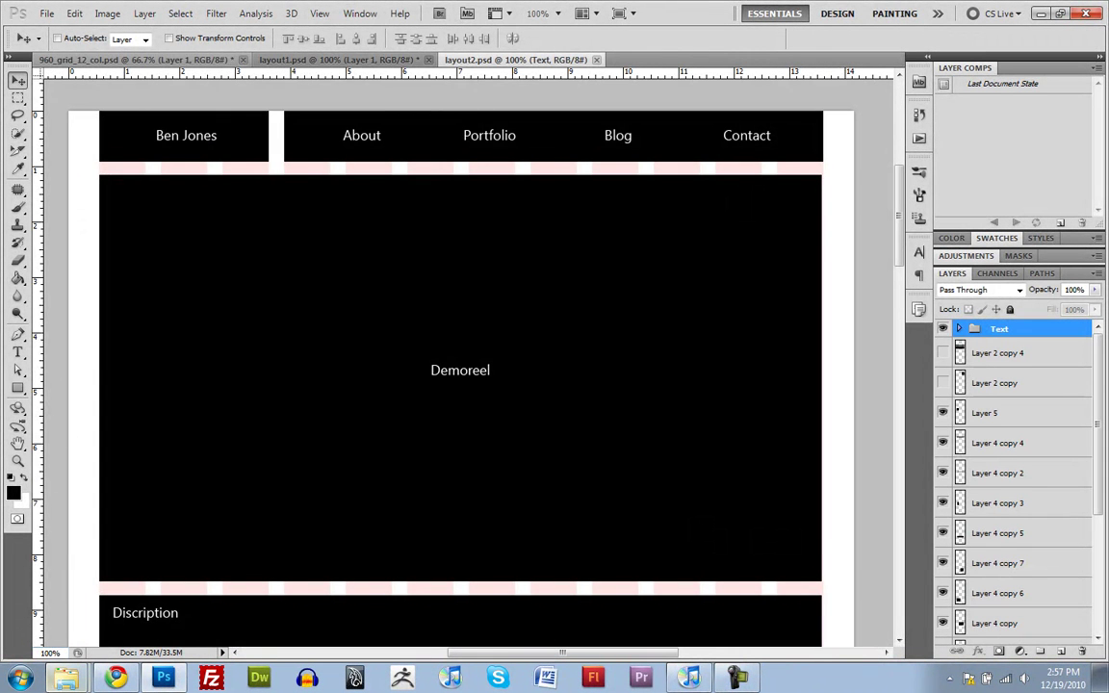
# Step: Open layout3.psd, view its header at 100%, and compare it against layout2.psd
pyautogui.click(64, 678)
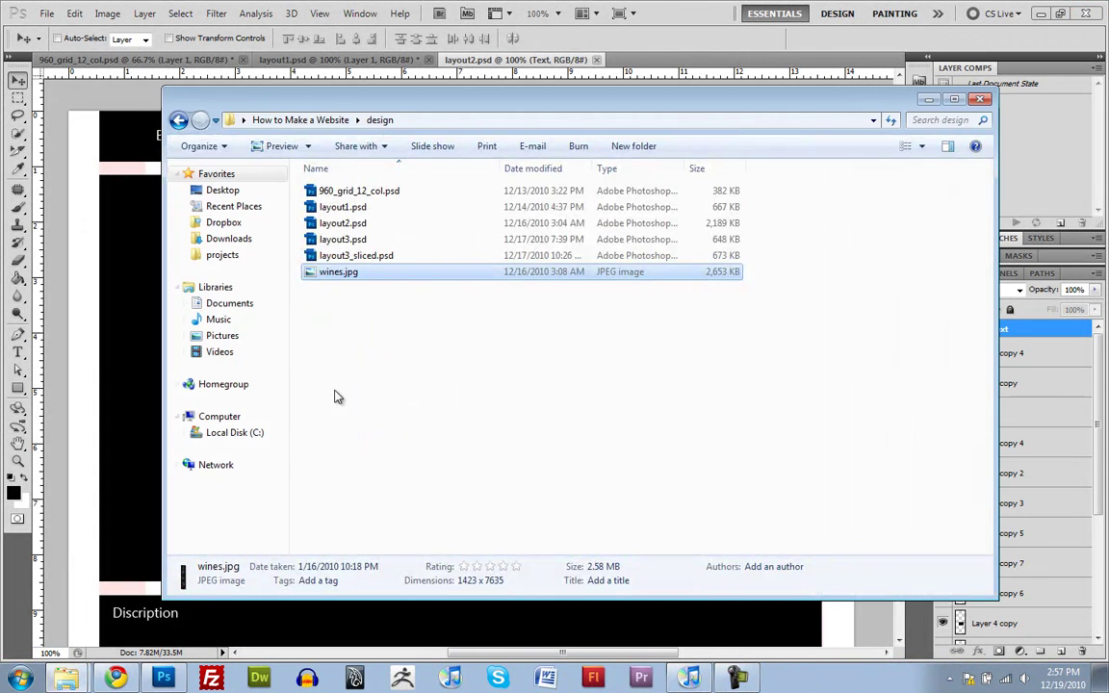
pyautogui.doubleClick(377, 241)
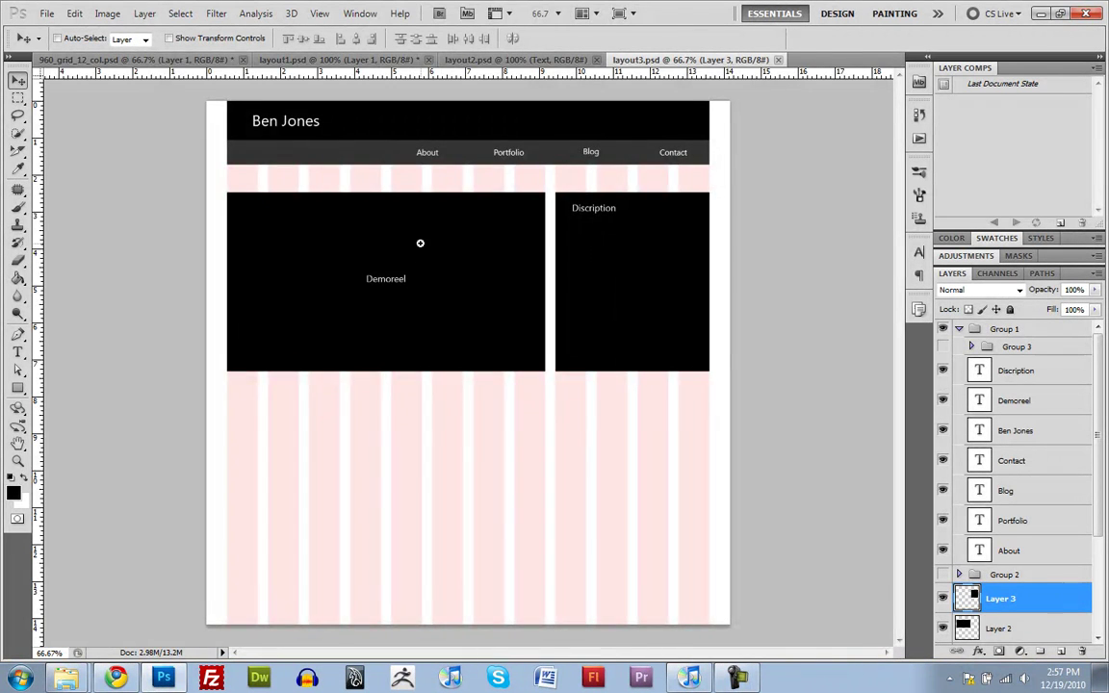
pyautogui.keyDown('ctrl'); pyautogui.click(420, 243); pyautogui.keyUp('ctrl')
pyautogui.moveTo(456, 217); pyautogui.dragTo(444, 298)
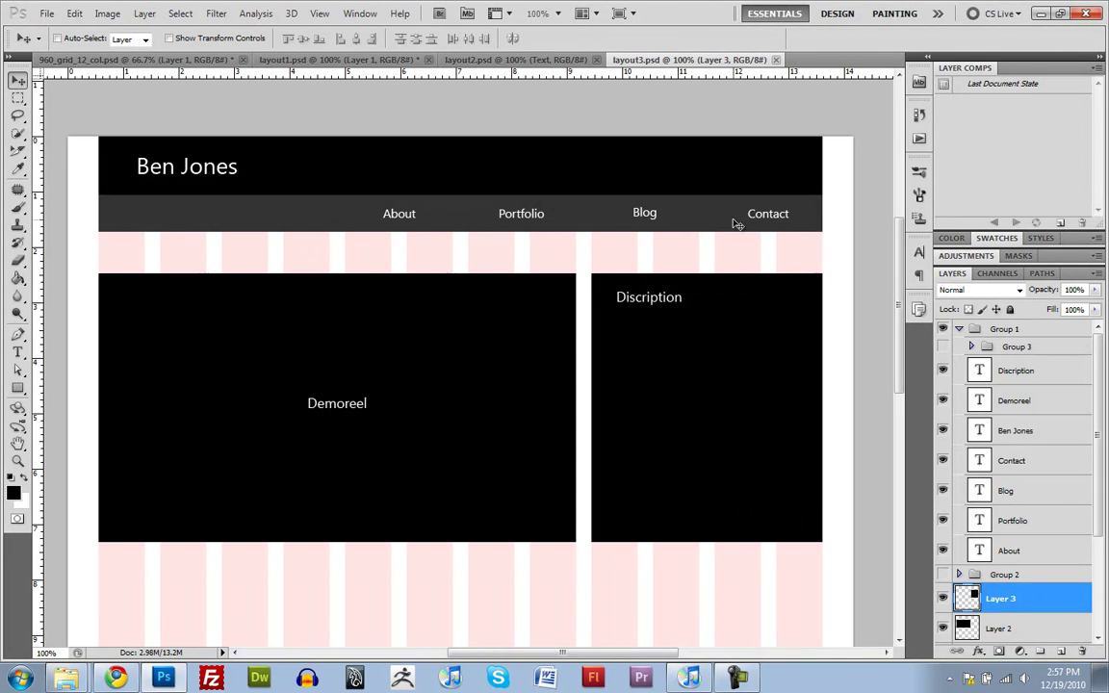
pyautogui.click(472, 60)
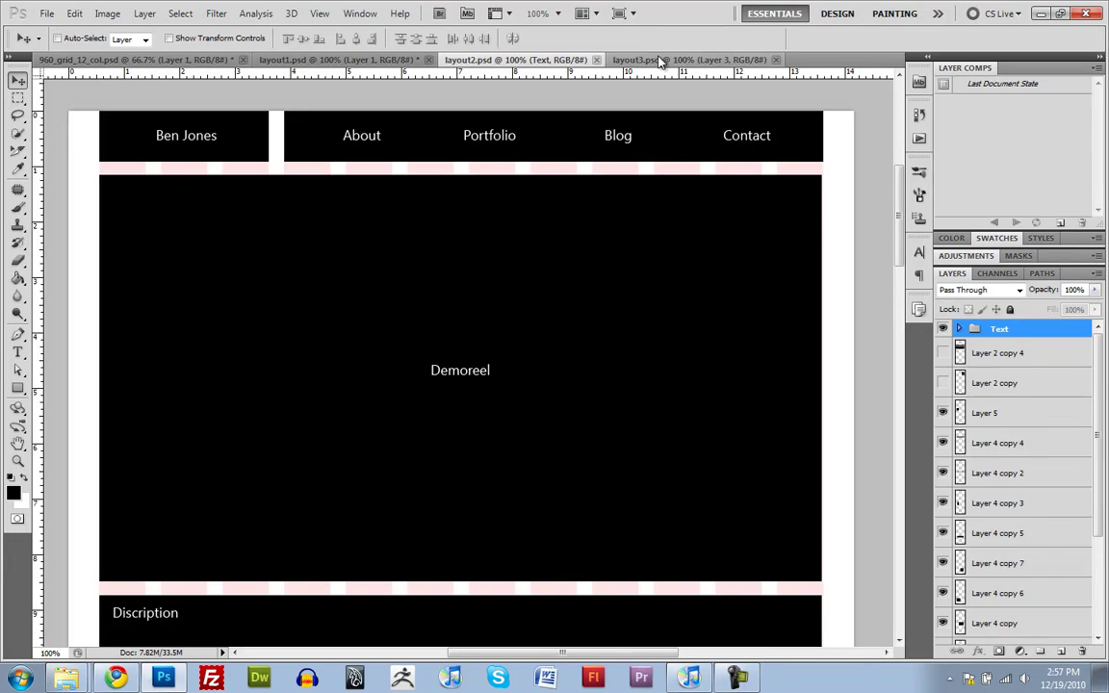
pyautogui.click(661, 61)
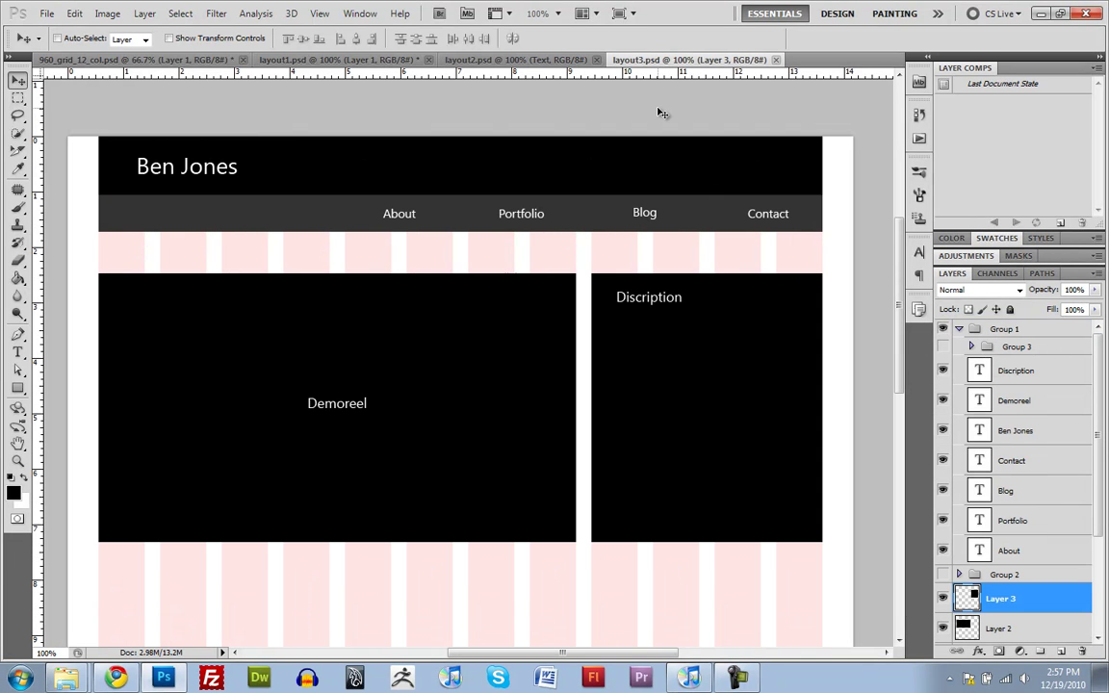